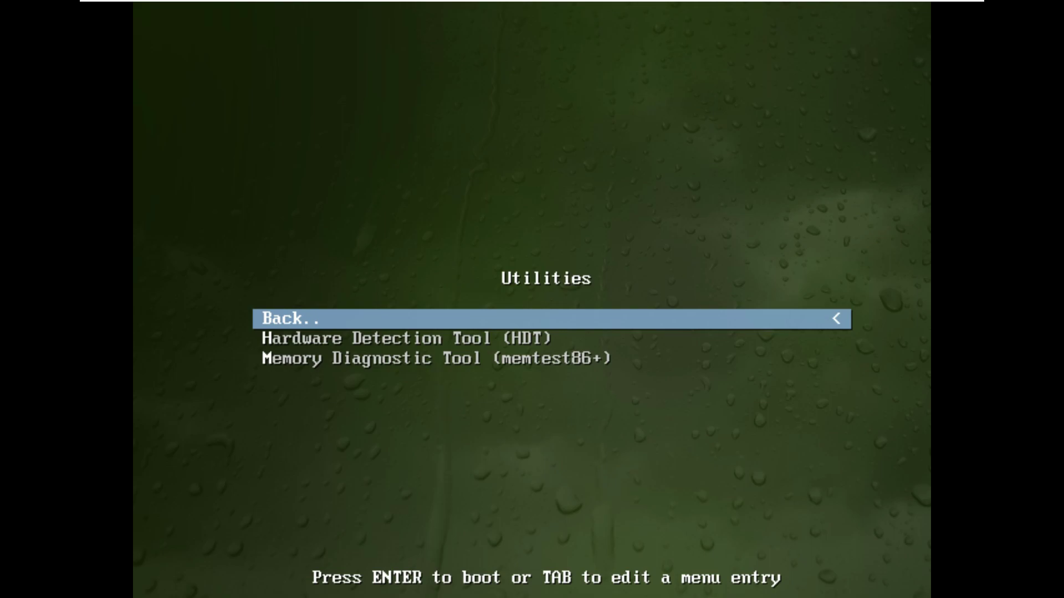
# - Return from the Utilities submenu to the main boot menu and boot the Live (amd64) entry
pyautogui.press('Return')
pyautogui.press('Up')
pyautogui.press('Up')
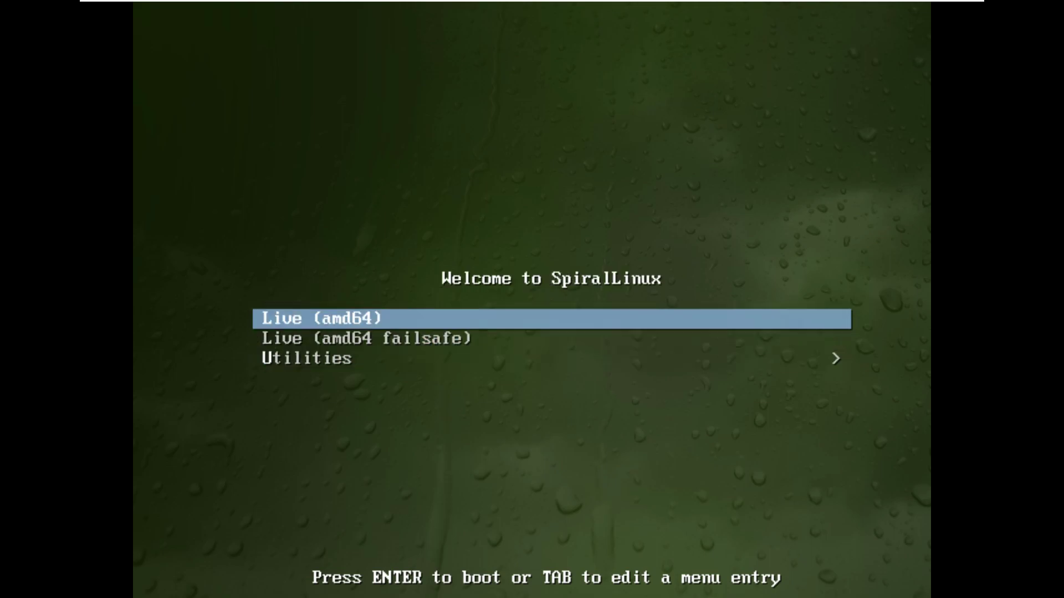
pyautogui.press('Return')
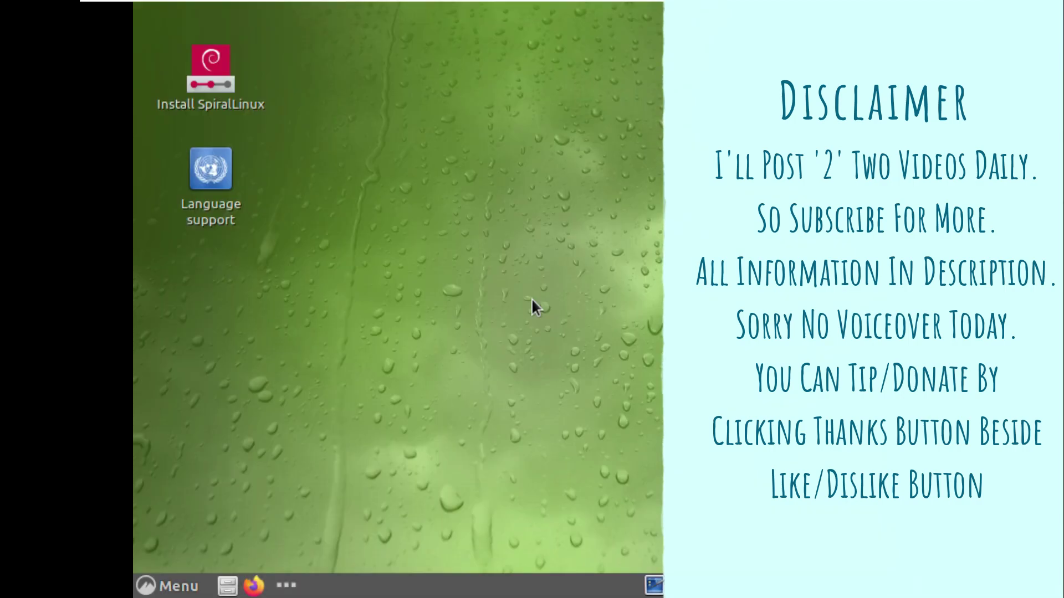
# - Open the display settings, set the resolution to 1920 x 1080 (16:9) and apply it
pyautogui.click(158, 585)
pyautogui.click(494, 470)
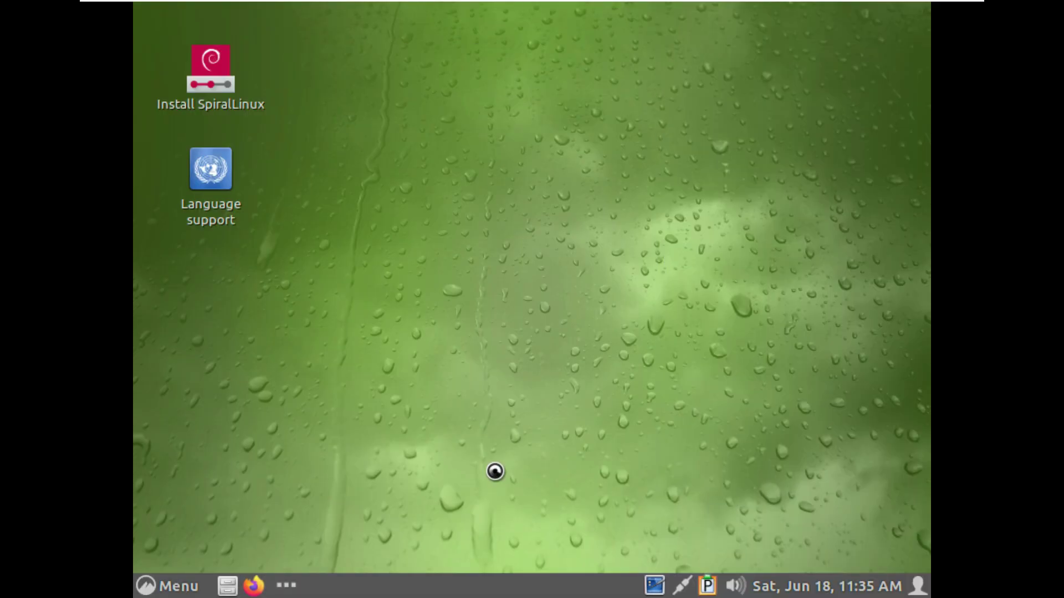
pyautogui.click(471, 374)
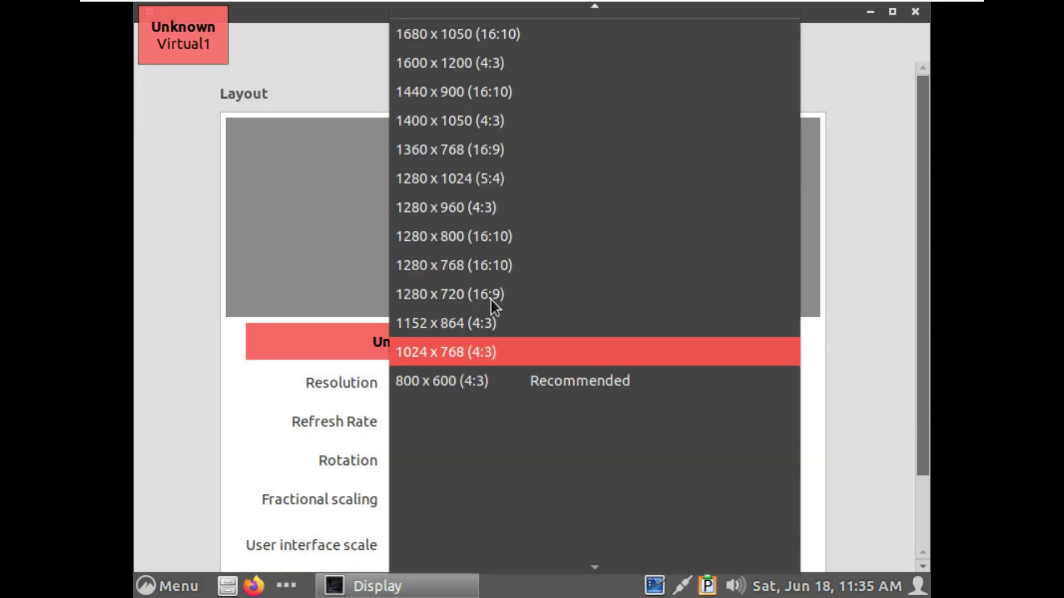
pyautogui.click(491, 166)
pyautogui.click(731, 525)
pyautogui.click(327, 176)
# - Set the user interface scale to Double (Hi-DPI), apply and keep the configuration, and close the display settings
pyautogui.click(601, 338)
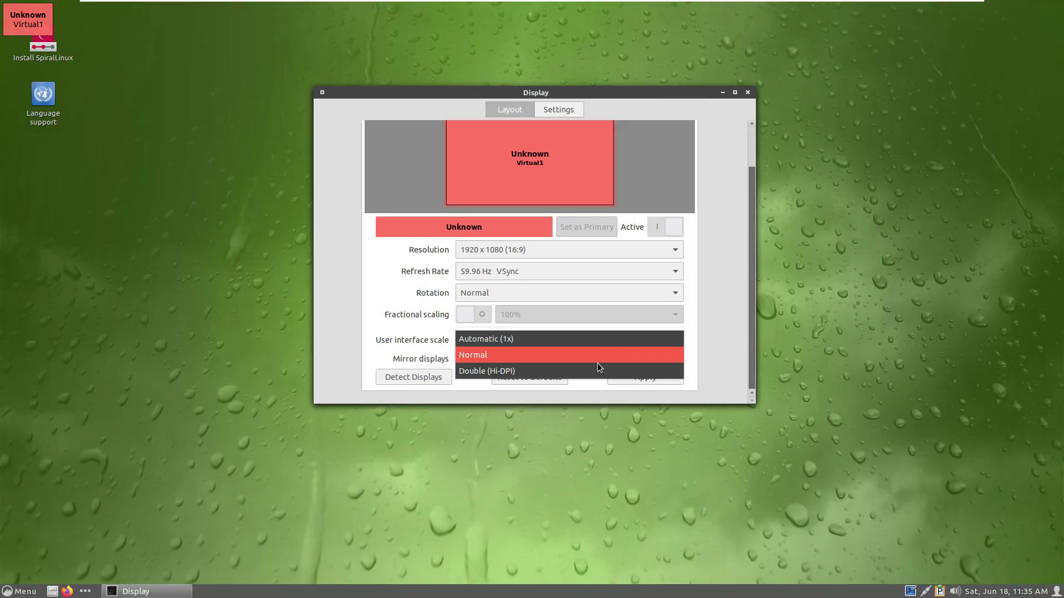
pyautogui.click(604, 373)
pyautogui.click(638, 373)
pyautogui.click(750, 273)
pyautogui.click(1037, 17)
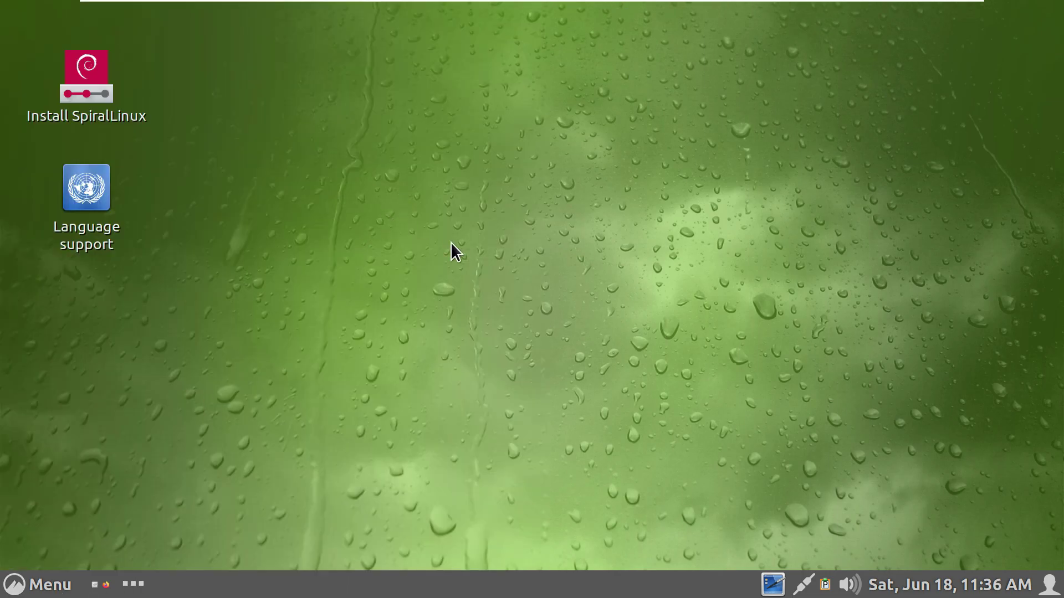
# - Reopen the display settings and try fractional scaling at 150%
pyautogui.click(50, 583)
pyautogui.click(380, 437)
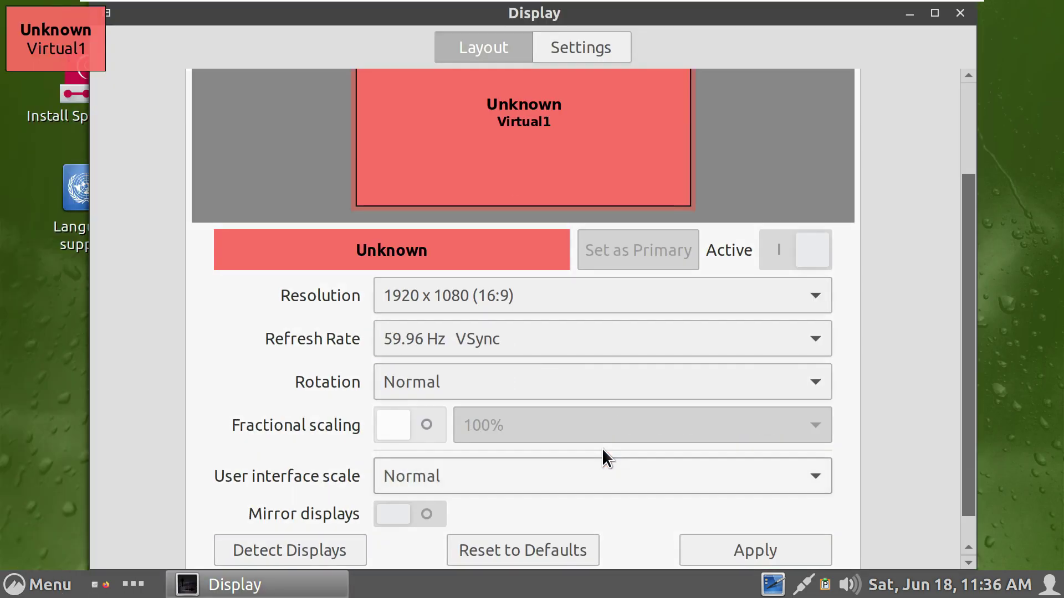
pyautogui.click(410, 425)
pyautogui.click(642, 425)
pyautogui.click(512, 487)
pyautogui.click(669, 369)
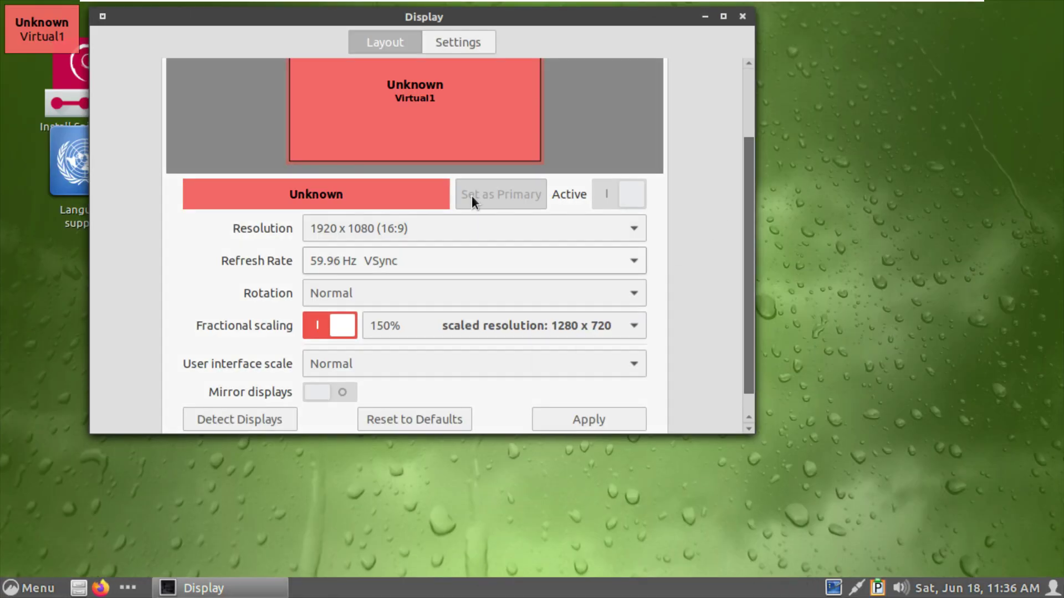
# - Try fractional scaling at 125%, then restore the previous display configuration
pyautogui.click(477, 380)
pyautogui.click(498, 351)
pyautogui.click(672, 473)
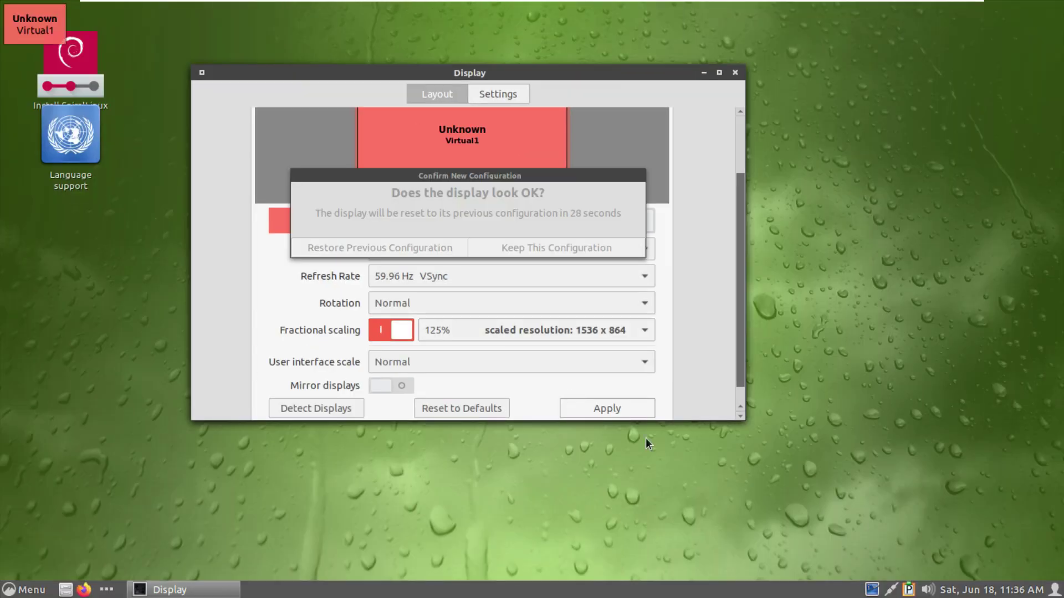
pyautogui.click(366, 242)
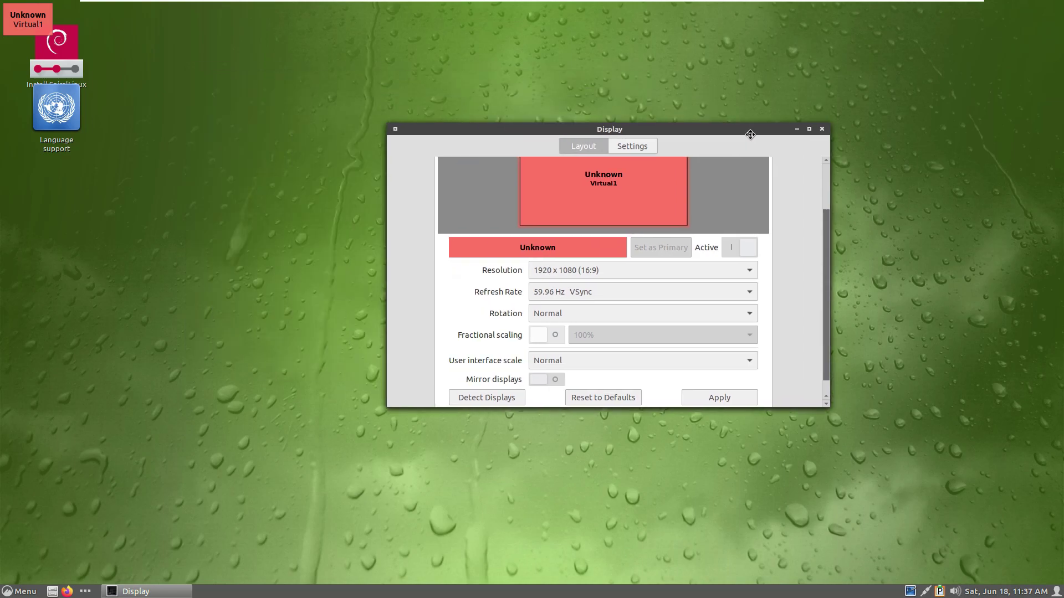
pyautogui.moveTo(750, 135); pyautogui.dragTo(751, 135)
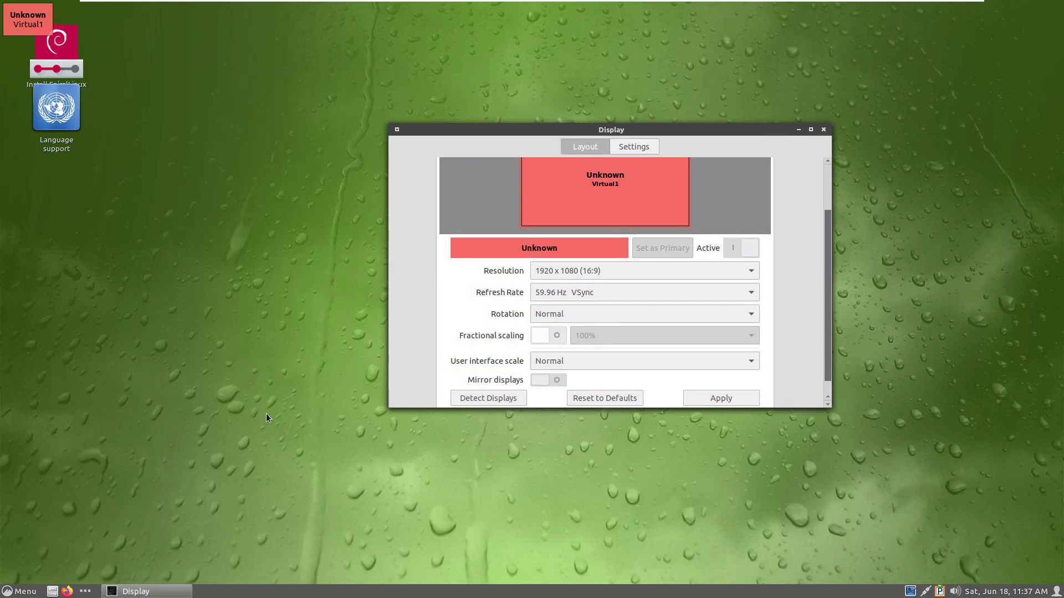
# - Set the user interface scale back to Double (Hi-DPI), apply it and keep the configuration
pyautogui.click(596, 361)
pyautogui.click(668, 373)
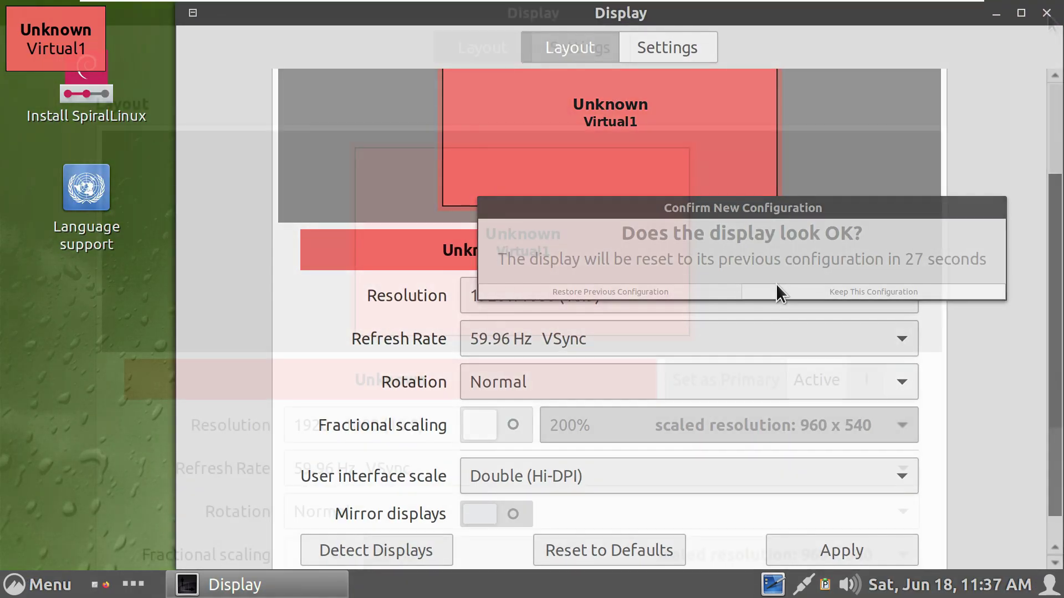
pyautogui.click(777, 286)
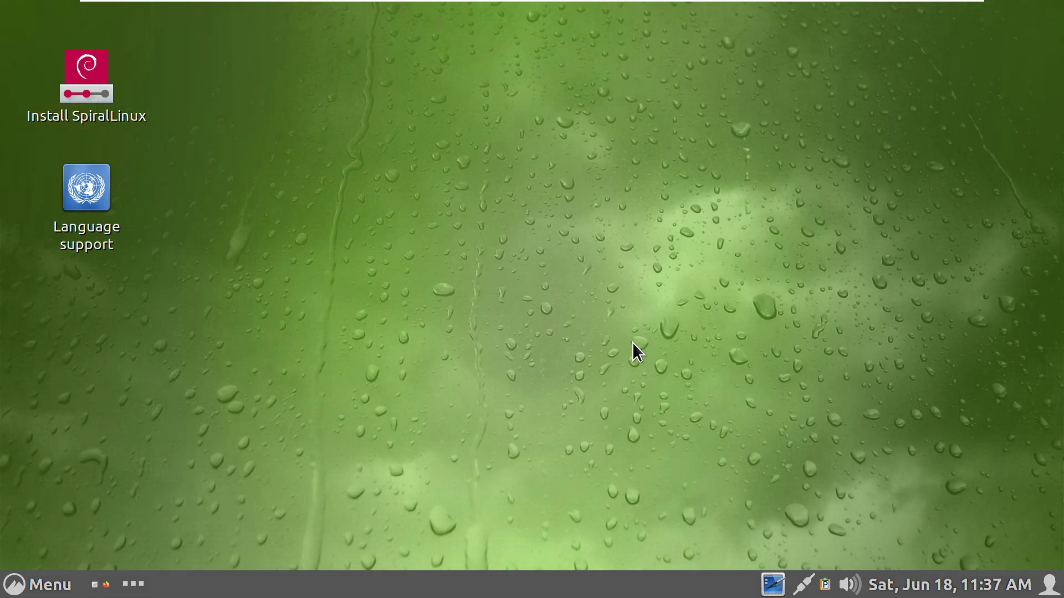
# - Launch the SpiralLinux installer from the desktop and maximize its window
pyautogui.rightClick(95, 97)
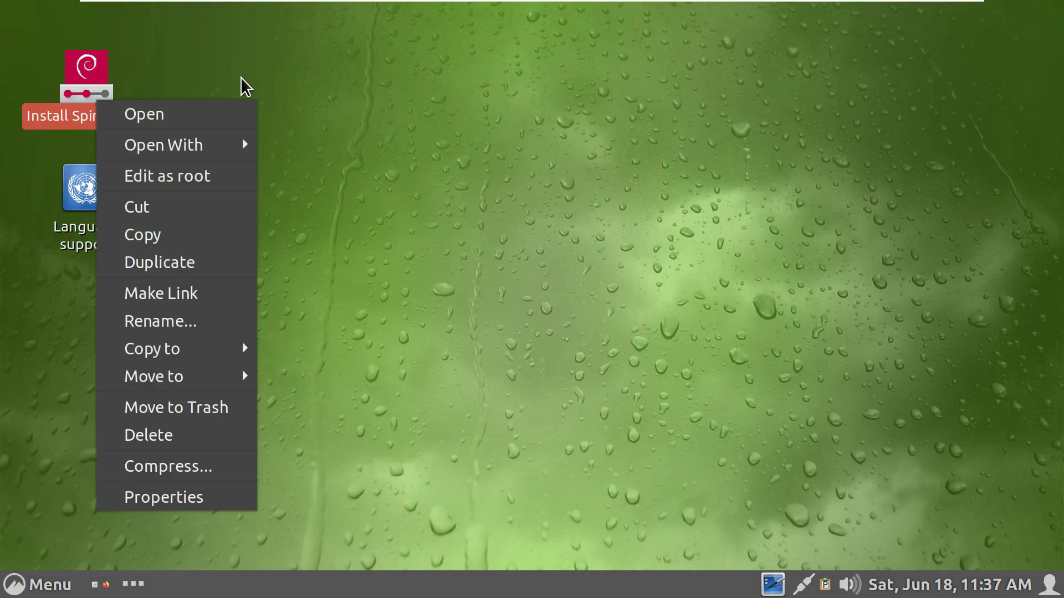
pyautogui.click(240, 116)
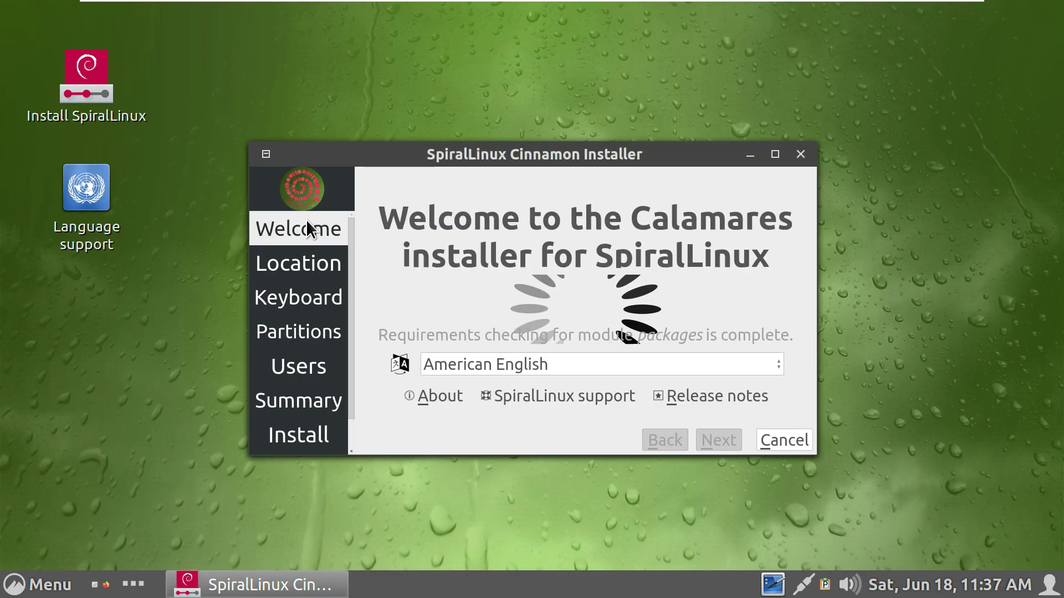
pyautogui.click(773, 156)
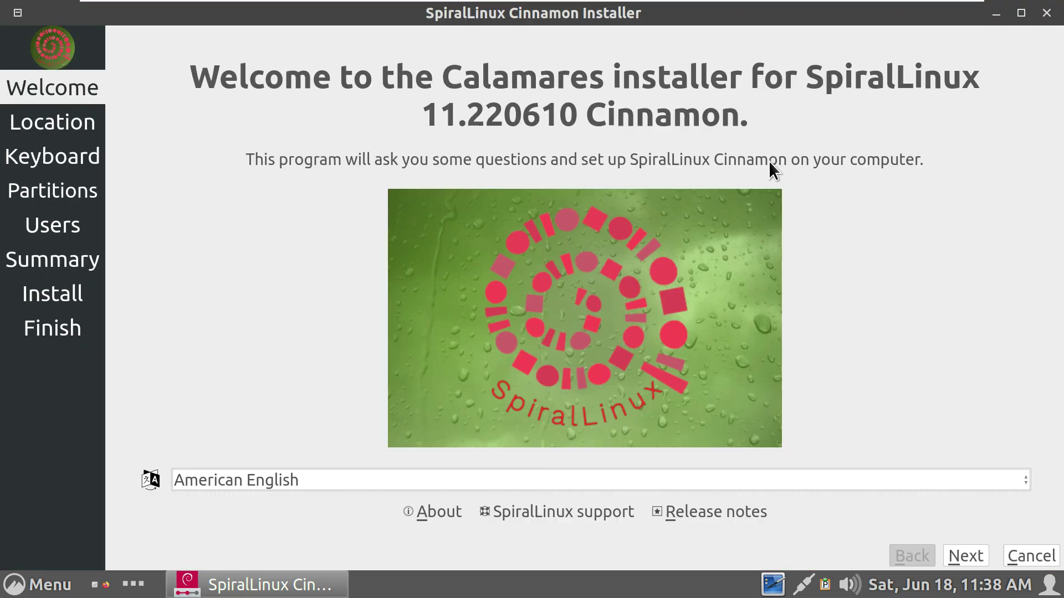
# - Examine the installer's About information and the list of available languages on the Welcome page
pyautogui.click(451, 509)
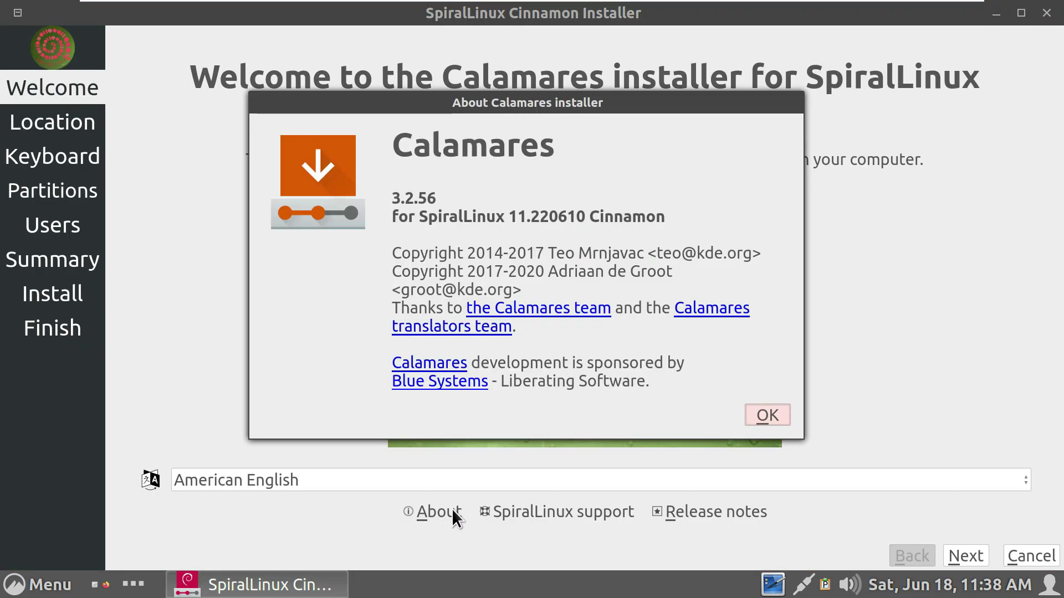
pyautogui.click(776, 418)
pyautogui.click(780, 473)
pyautogui.scroll(2, 781, 473)
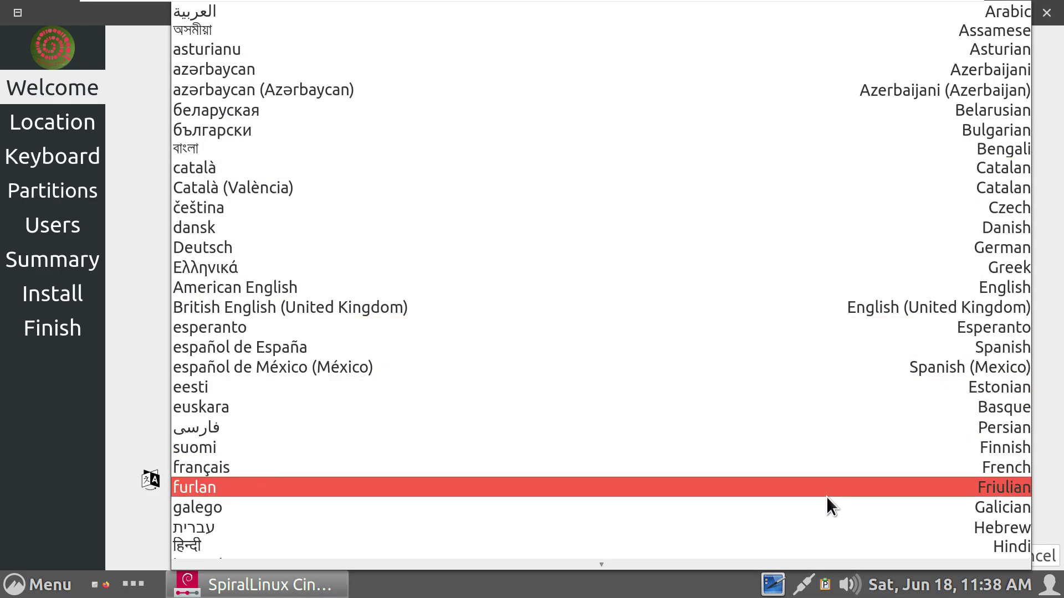
pyautogui.scroll(-8, 823, 535)
pyautogui.scroll(10, 824, 535)
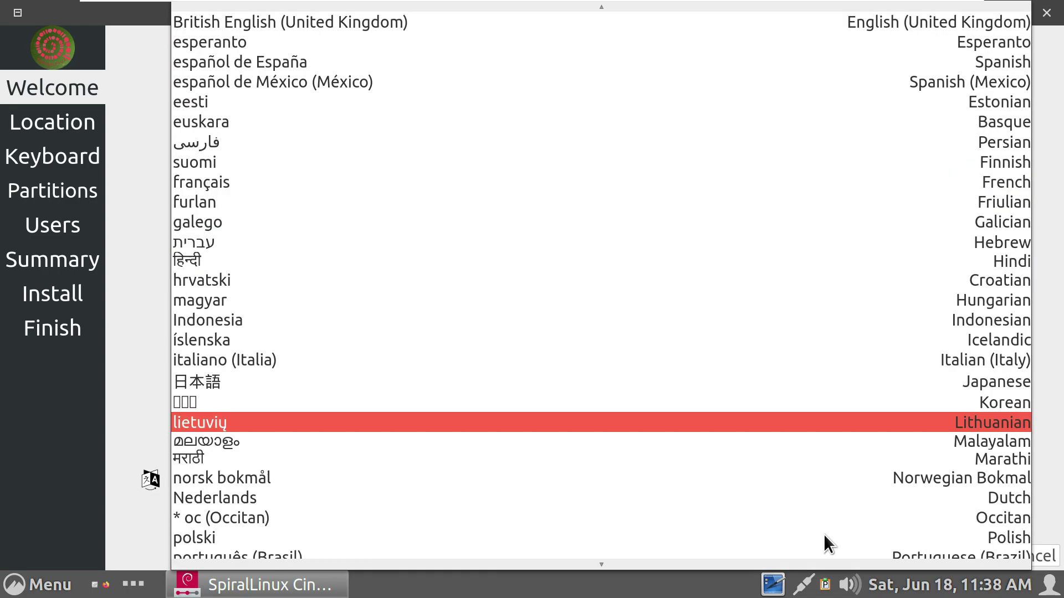
pyautogui.click(138, 123)
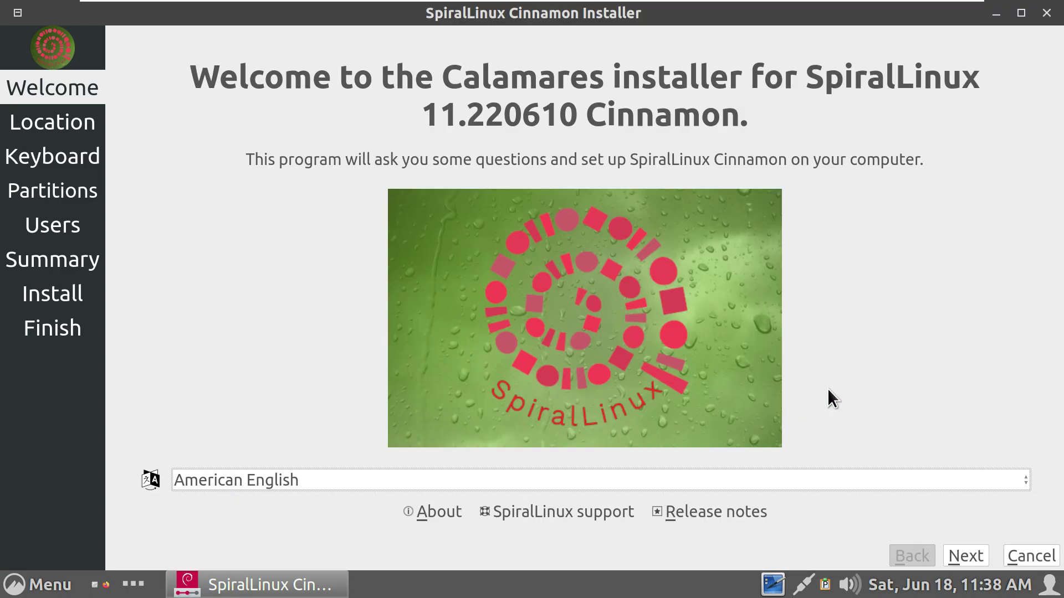
# - Continue with American English, set the location to the America region with the Los Angeles zone, and confirm it
pyautogui.click(952, 554)
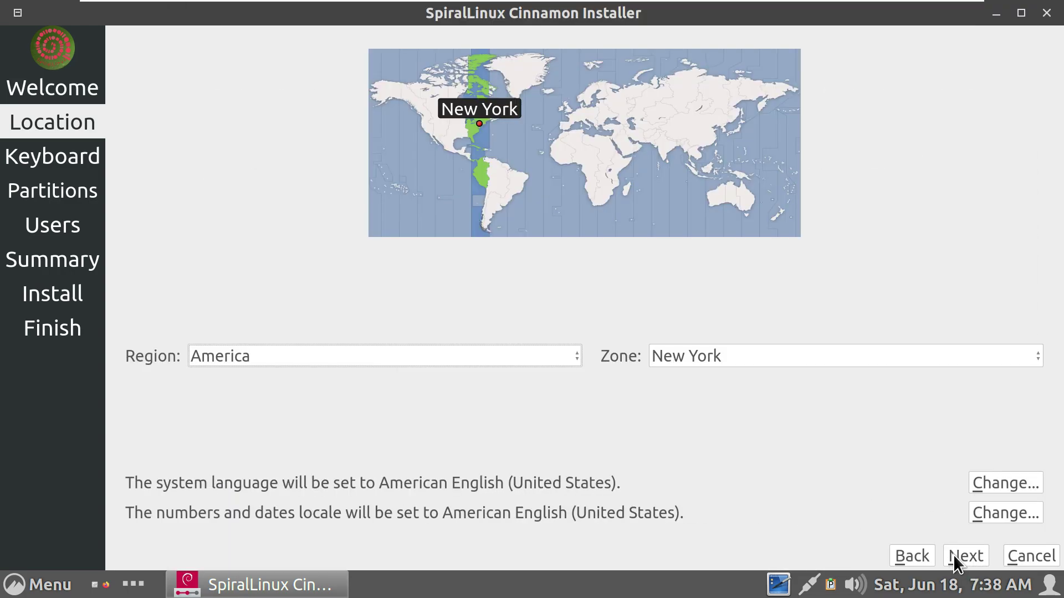
pyautogui.click(430, 143)
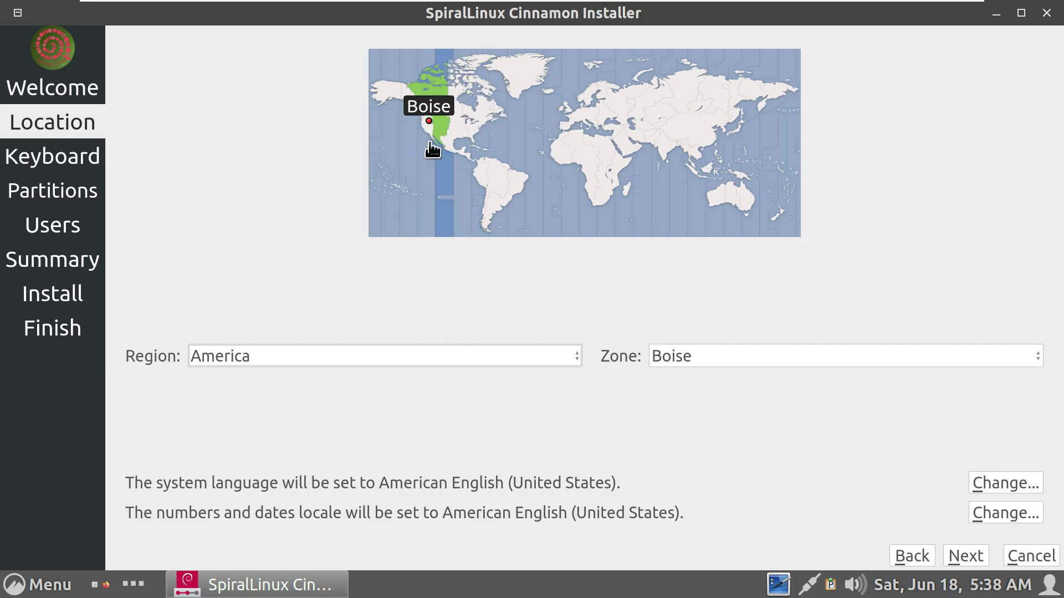
pyautogui.click(467, 355)
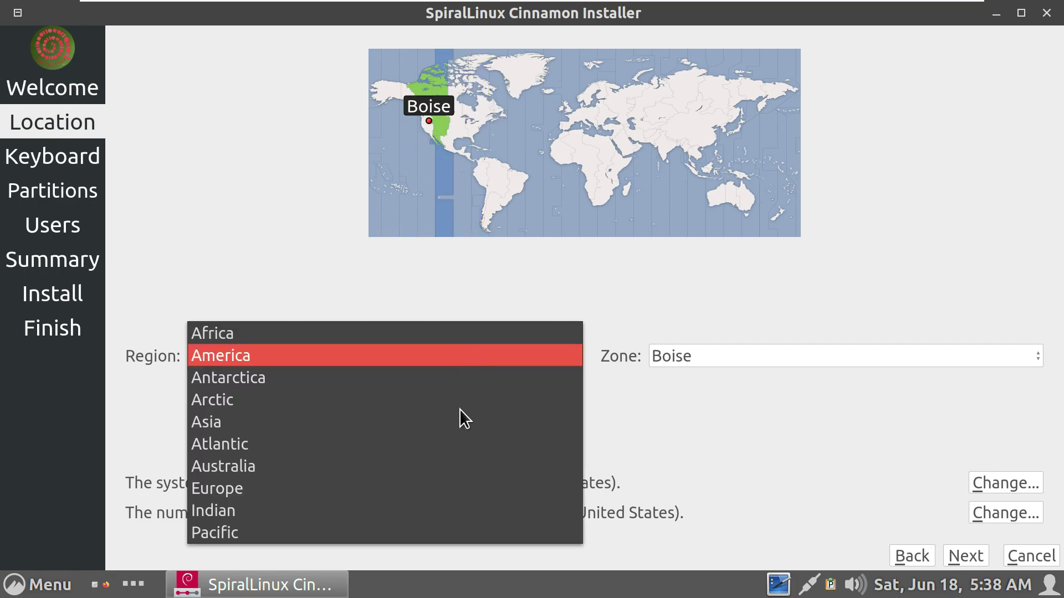
pyautogui.click(800, 479)
pyautogui.click(739, 347)
pyautogui.scroll(5, 736, 513)
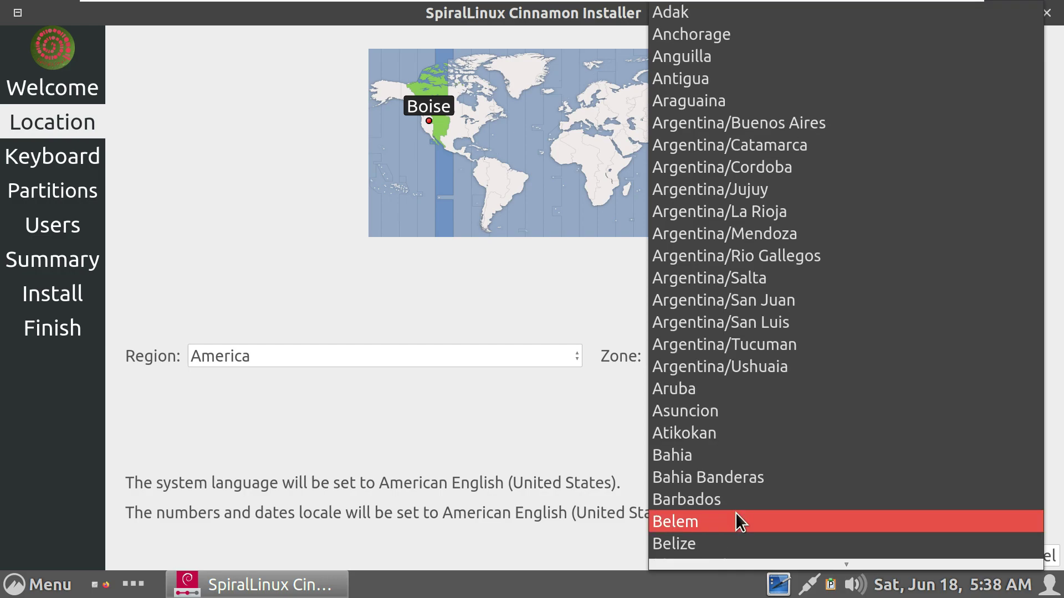
pyautogui.click(541, 284)
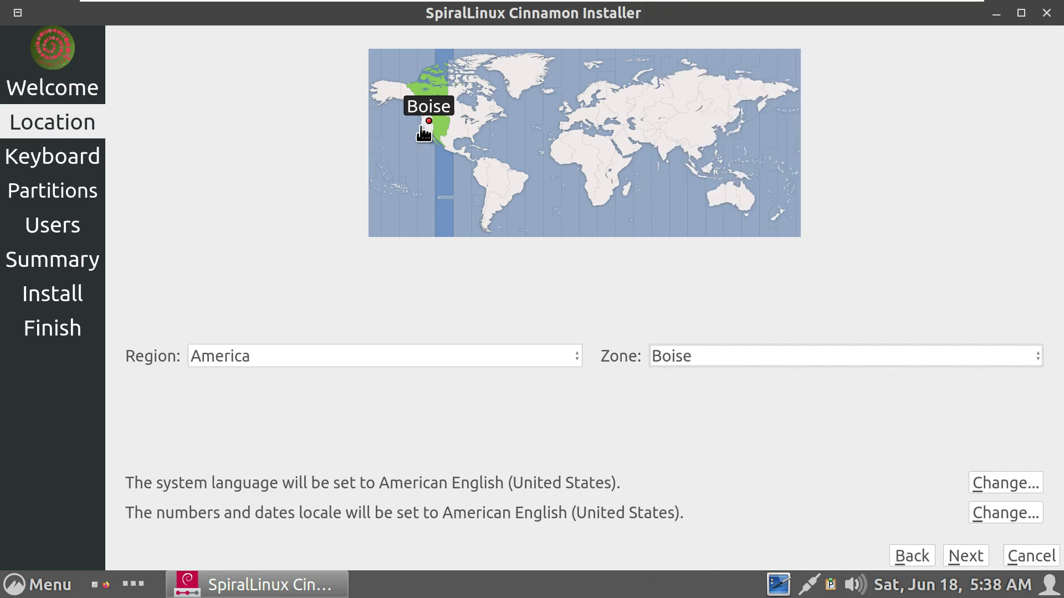
pyautogui.click(427, 131)
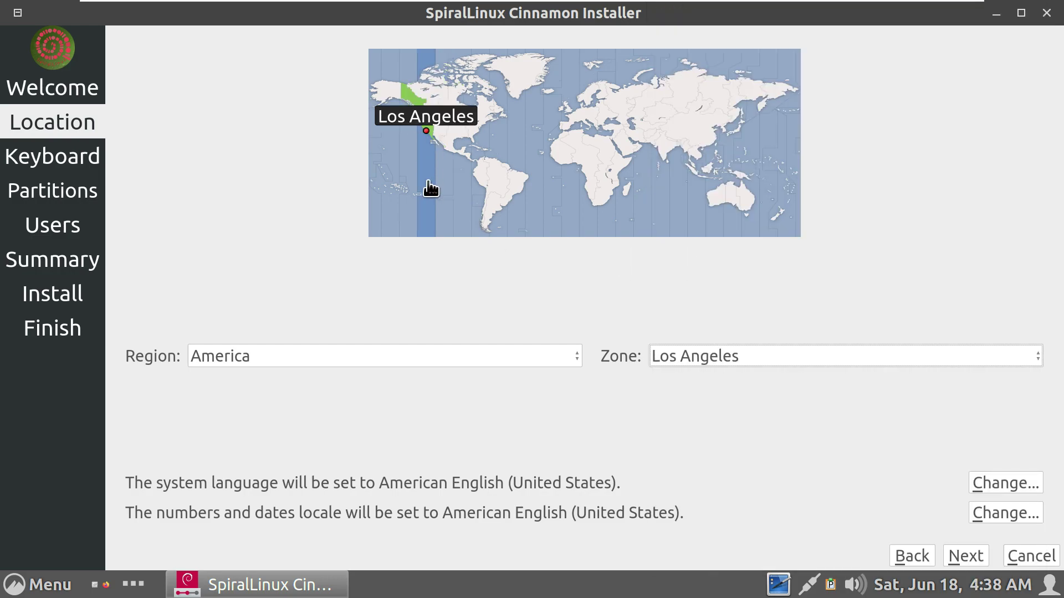
pyautogui.click(953, 550)
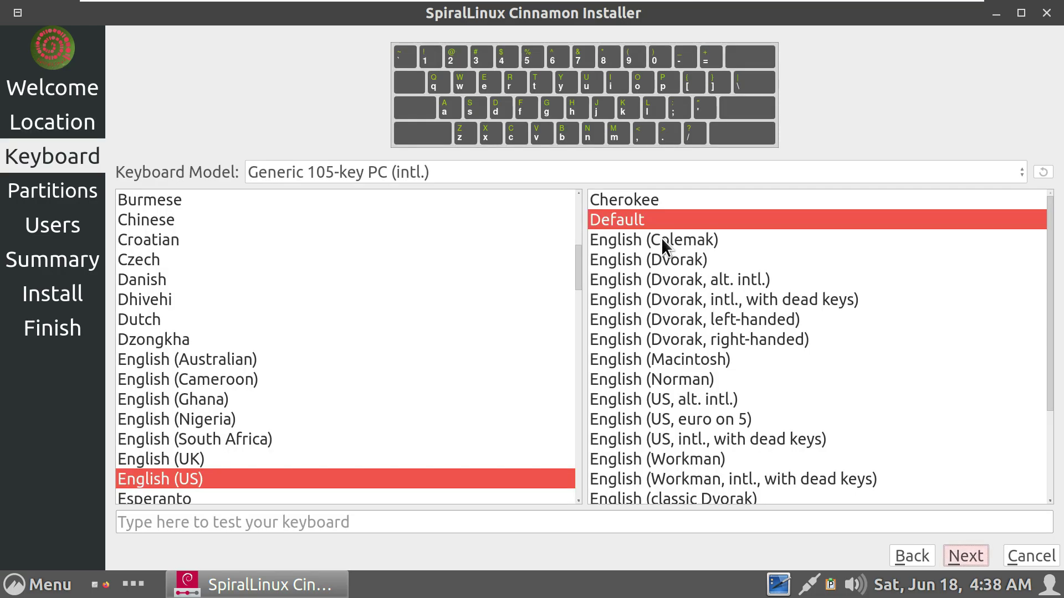
# - Review the keyboard models and layouts, then accept Generic 105-key PC (intl.) with the default English (US) layout
pyautogui.click(633, 171)
pyautogui.scroll(20, 604, 377)
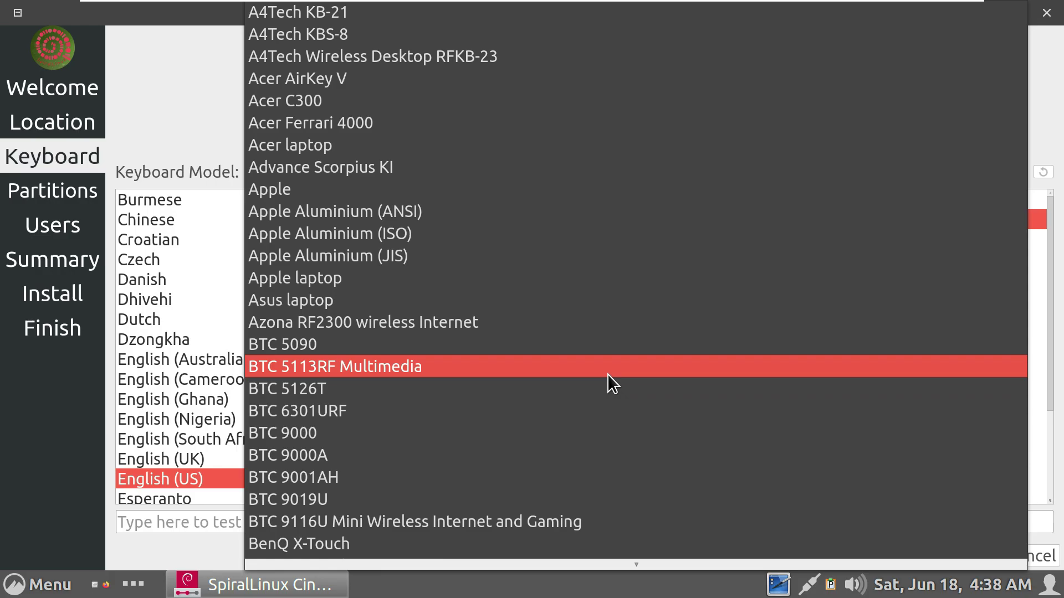
pyautogui.click(198, 83)
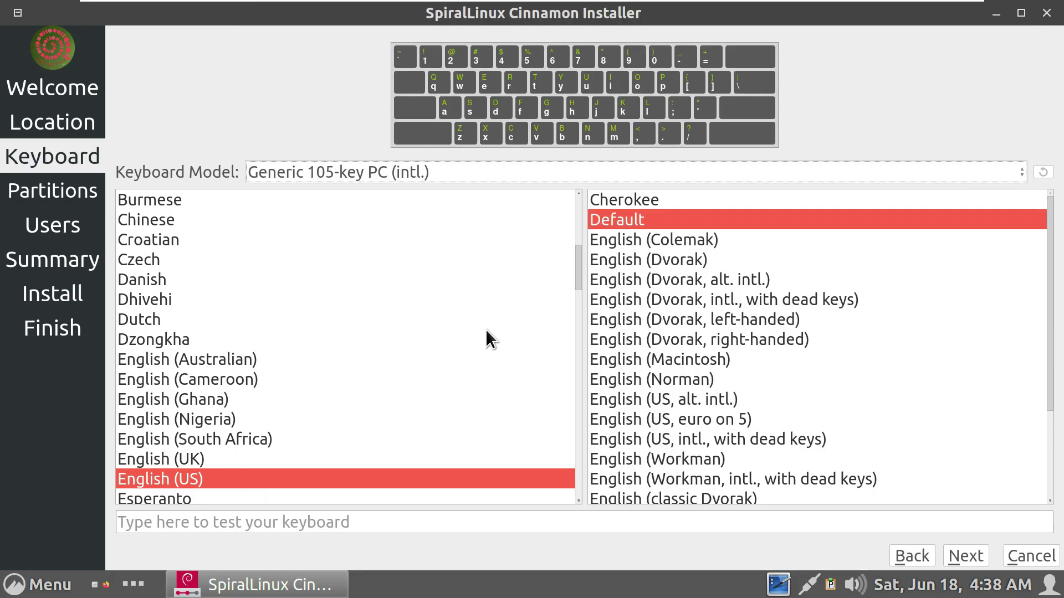
pyautogui.scroll(-4, 485, 329)
pyautogui.click(647, 170)
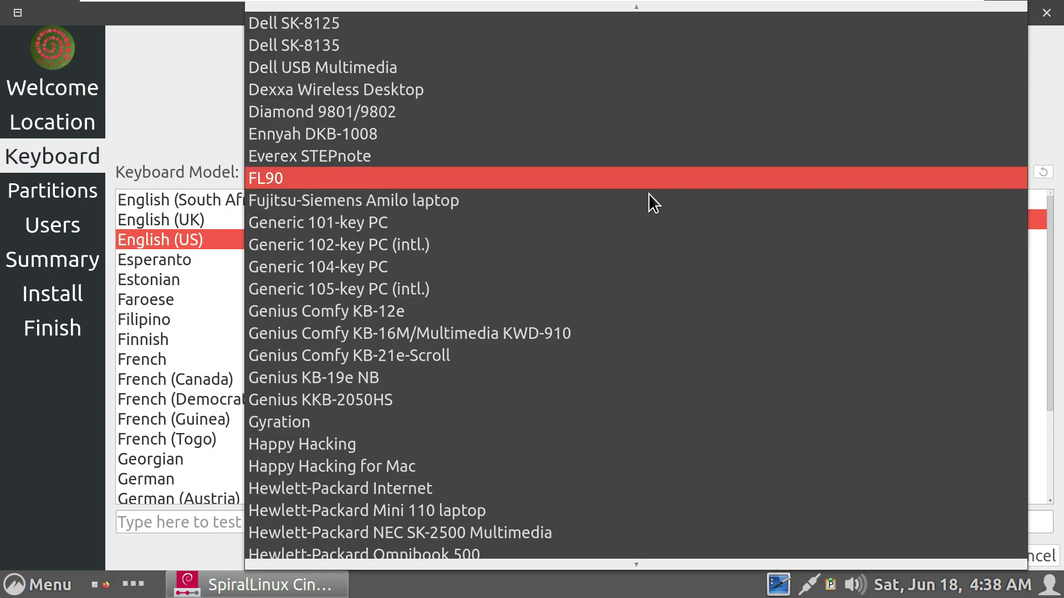
pyautogui.click(225, 115)
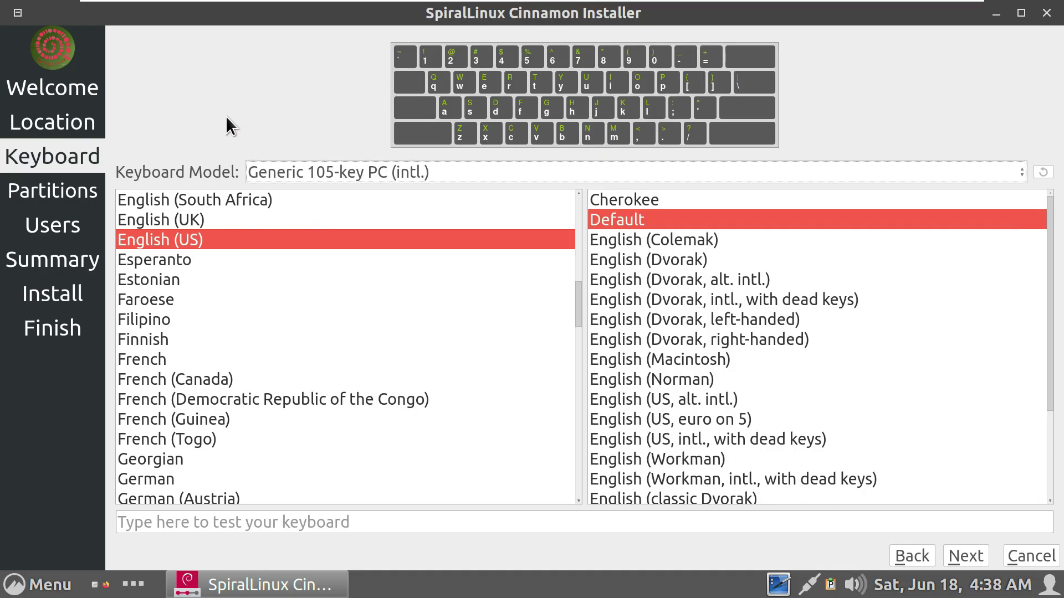
pyautogui.click(962, 554)
# - Choose to erase the VMware Virtual S disk (/dev/sda), keeping No Swap and the btrfs file system
pyautogui.click(526, 51)
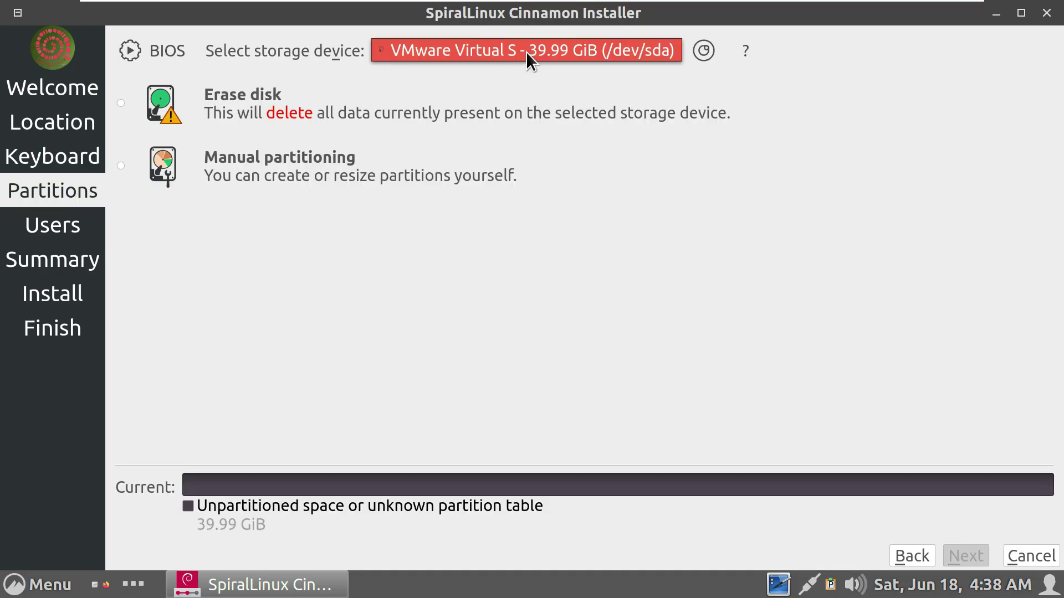
pyautogui.click(377, 178)
pyautogui.click(121, 101)
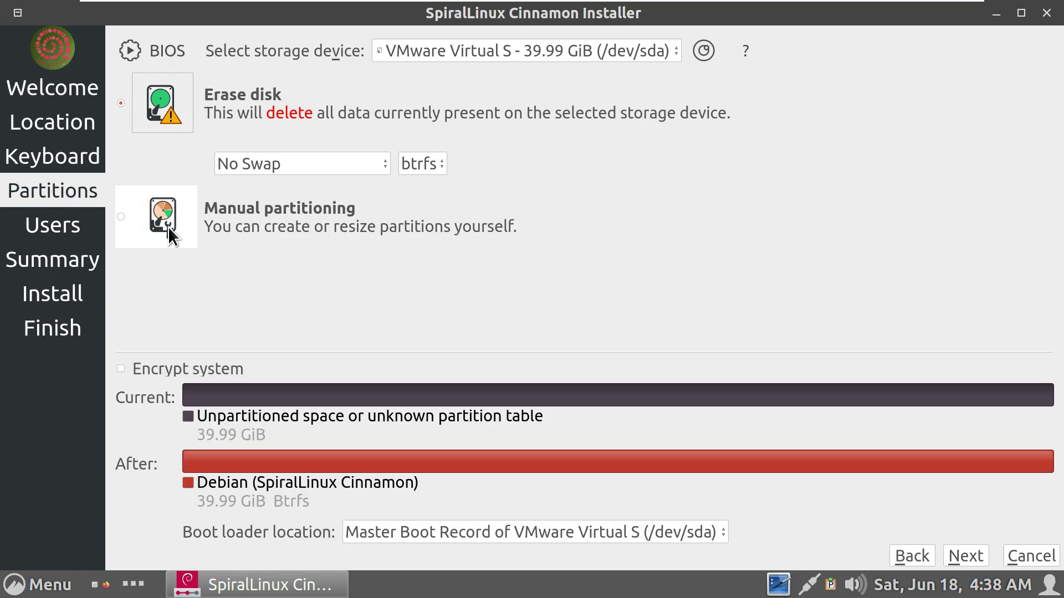
pyautogui.click(297, 166)
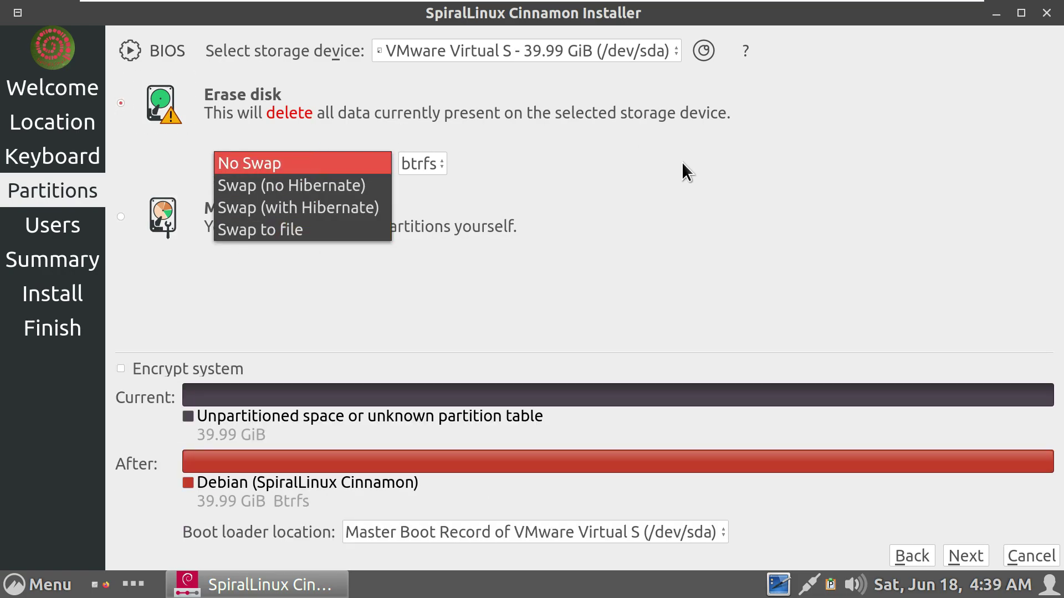
pyautogui.click(433, 165)
pyautogui.click(433, 165)
pyautogui.click(462, 144)
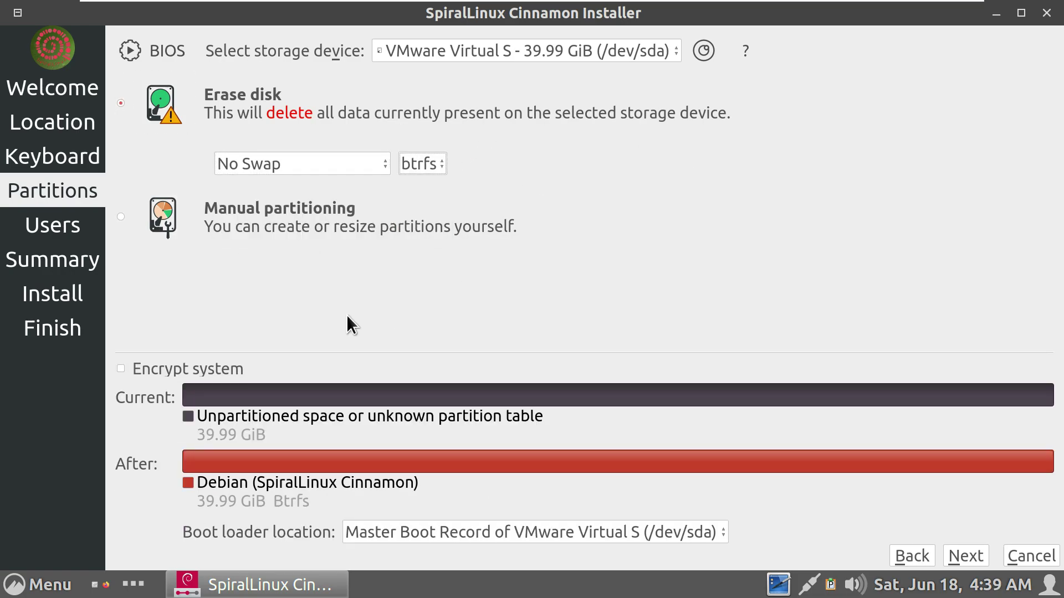
# - Leave system encryption off, keep the boot loader on the Master Boot Record of VMware Virtual S (/dev/sda), and accept the partitioning
pyautogui.click(221, 368)
pyautogui.click(212, 366)
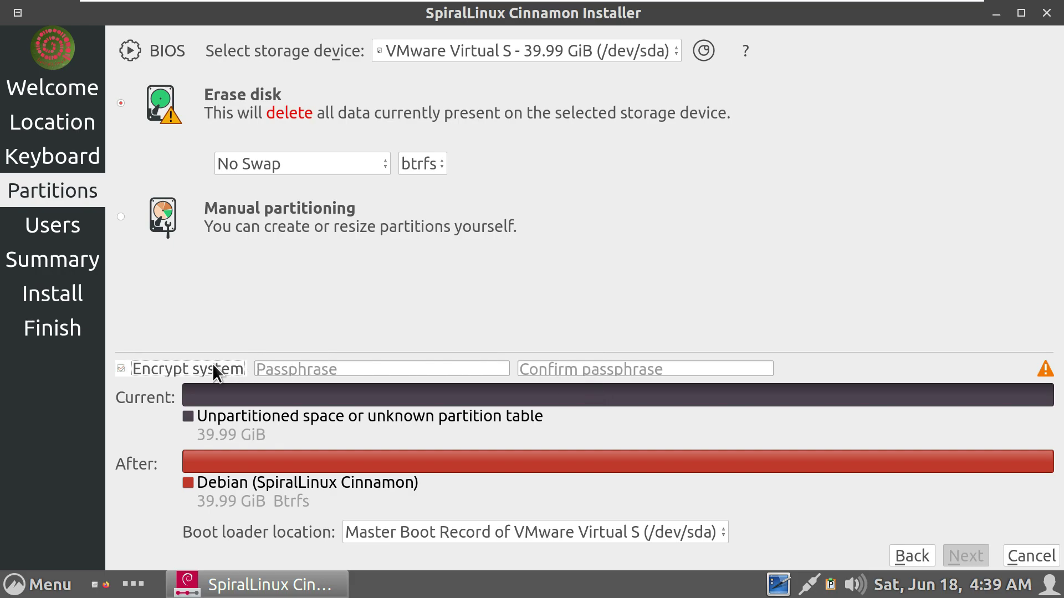
pyautogui.click(437, 532)
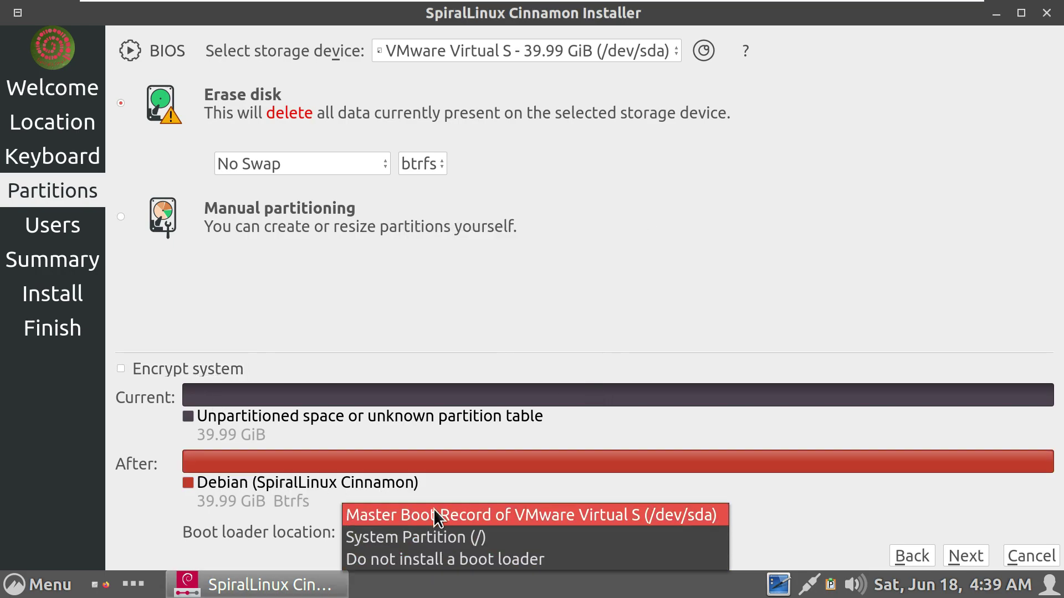
pyautogui.click(476, 295)
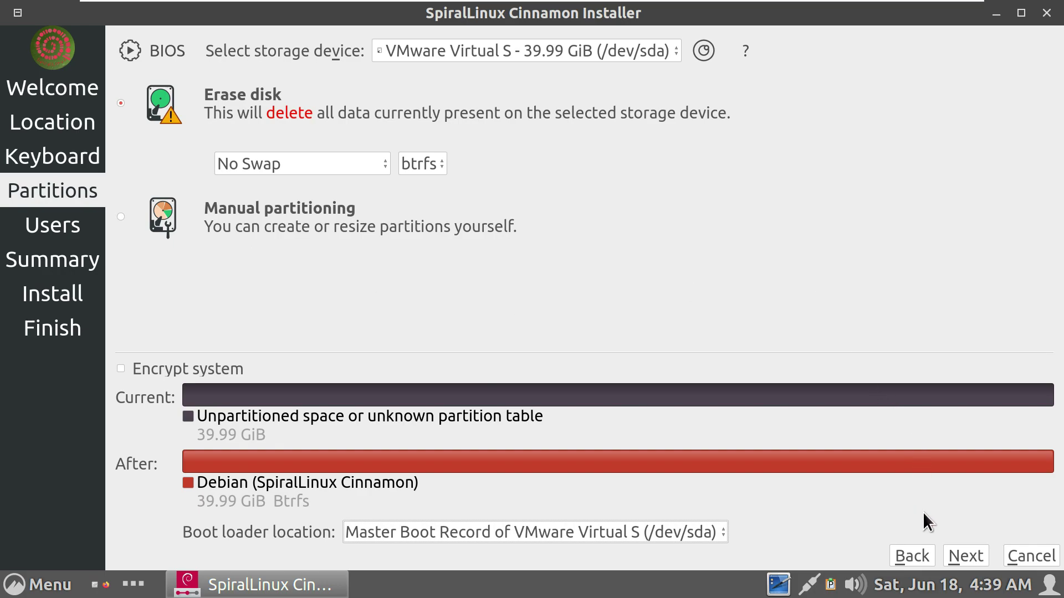
pyautogui.click(958, 555)
# - Enable automatic login, fill in the user's full name, and shorten the suggested computer name to runboxing
pyautogui.click(360, 291)
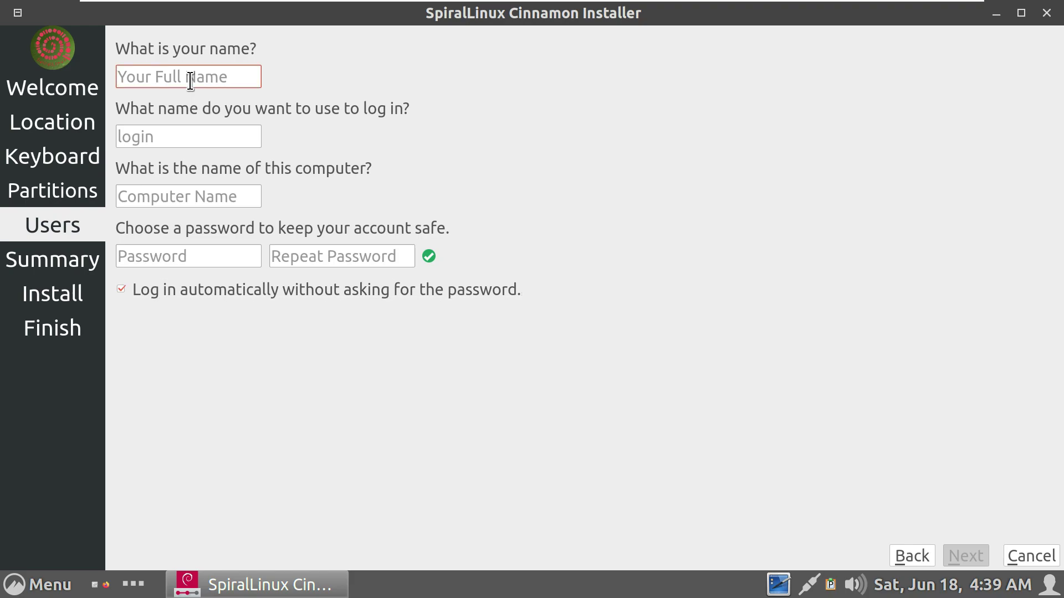
pyautogui.write('runboxing')
pyautogui.click(257, 196)
pyautogui.press('BackSpace')
pyautogui.press('BackSpace')
pyautogui.press('BackSpace')
pyautogui.press('BackSpace')
pyautogui.press('BackSpace')
pyautogui.press('BackSpace')
pyautogui.press('BackSpace')
pyautogui.press('BackSpace')
pyautogui.press('BackSpace')
pyautogui.press('BackSpace')
pyautogui.press('BackSpace')
pyautogui.press('BackSpace')
pyautogui.press('BackSpace')
pyautogui.press('BackSpace')
pyautogui.press('BackSpace')
pyautogui.press('BackSpace')
pyautogui.press('BackSpace')
pyautogui.moveTo(238, 198); pyautogui.dragTo(200, 199)
pyautogui.press('BackSpace')
# - Enter and repeat the account password, and accept the user settings
pyautogui.click(200, 247)
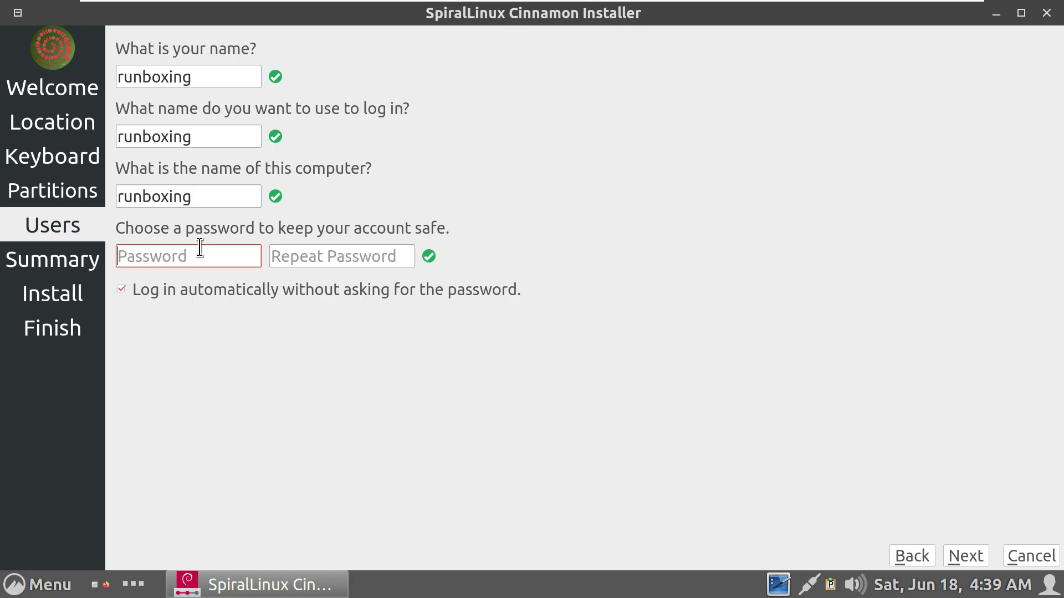
pyautogui.write('•••')
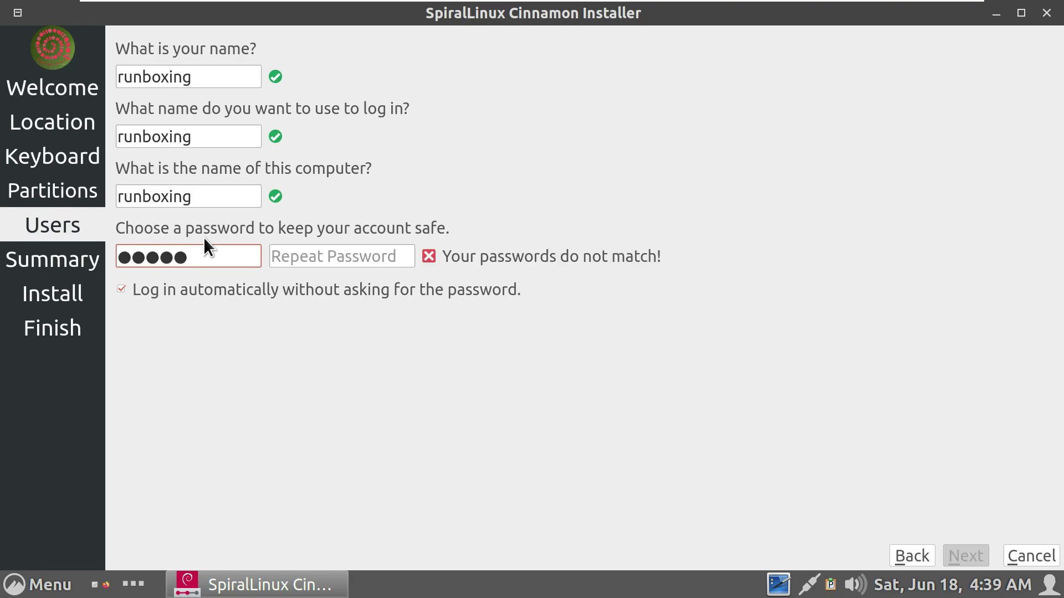
pyautogui.click(284, 258)
pyautogui.write('•••••')
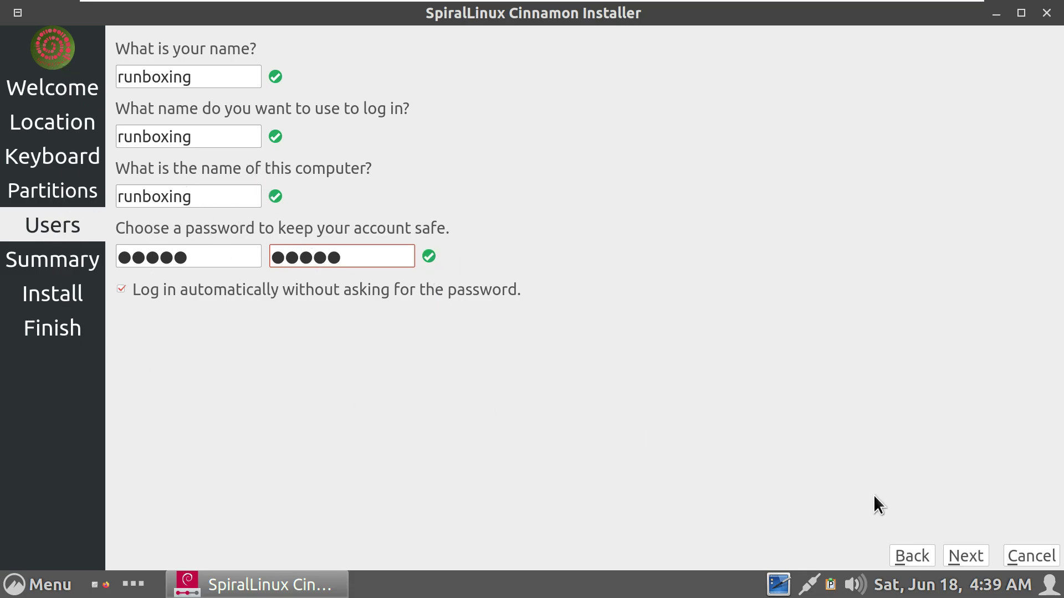
pyautogui.click(982, 552)
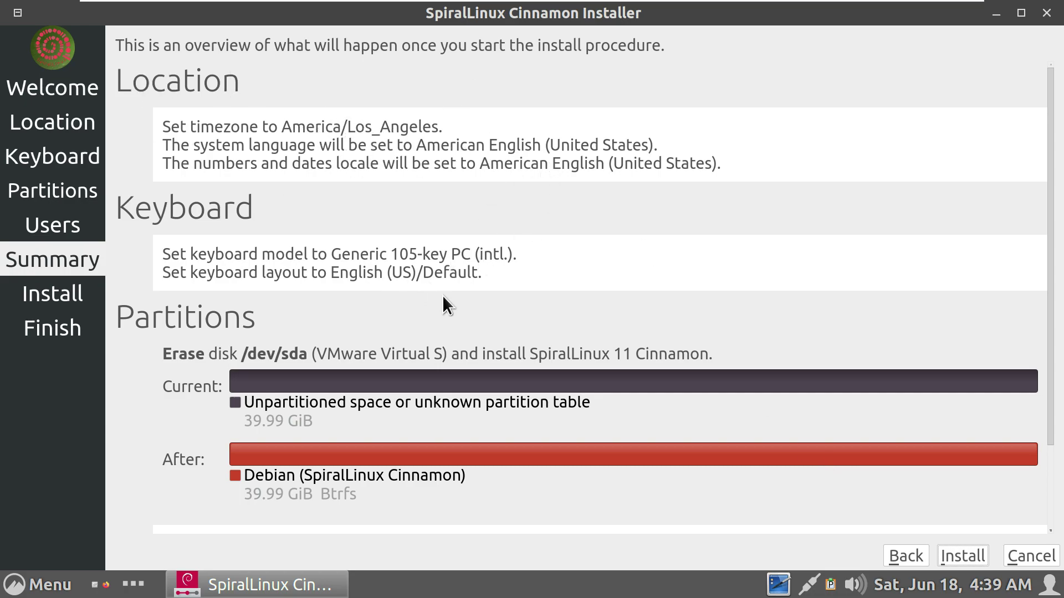
# - Start the installation with its log shown, and cancel the running install process
pyautogui.click(959, 548)
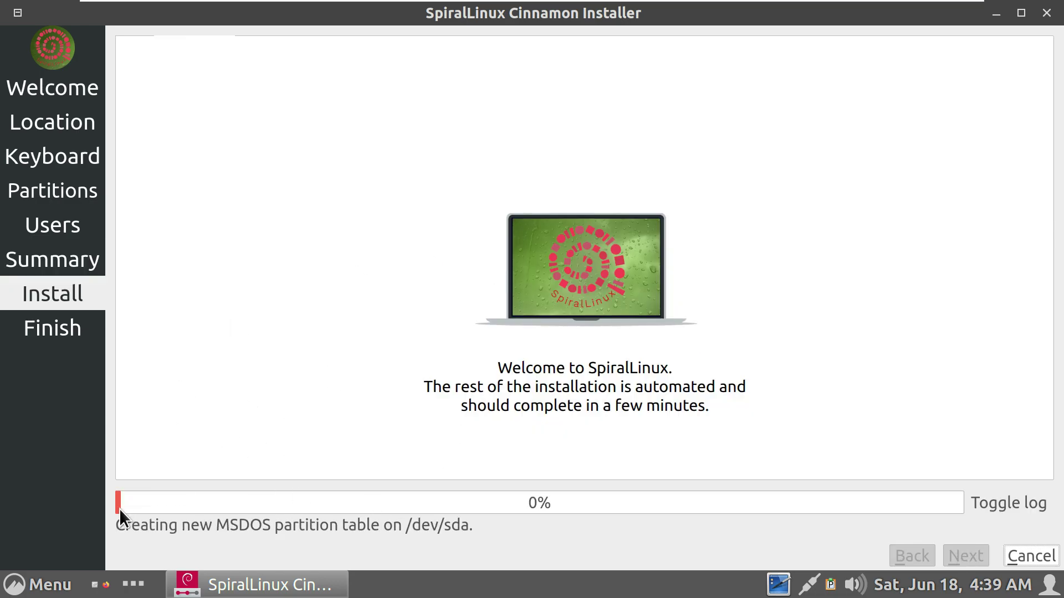
pyautogui.click(999, 502)
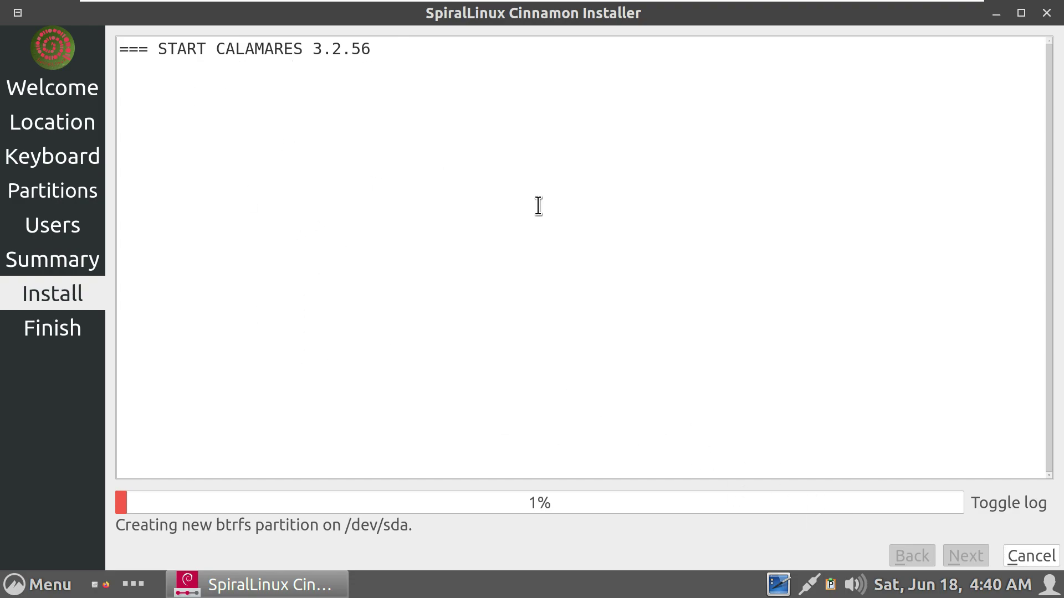
pyautogui.click(1026, 554)
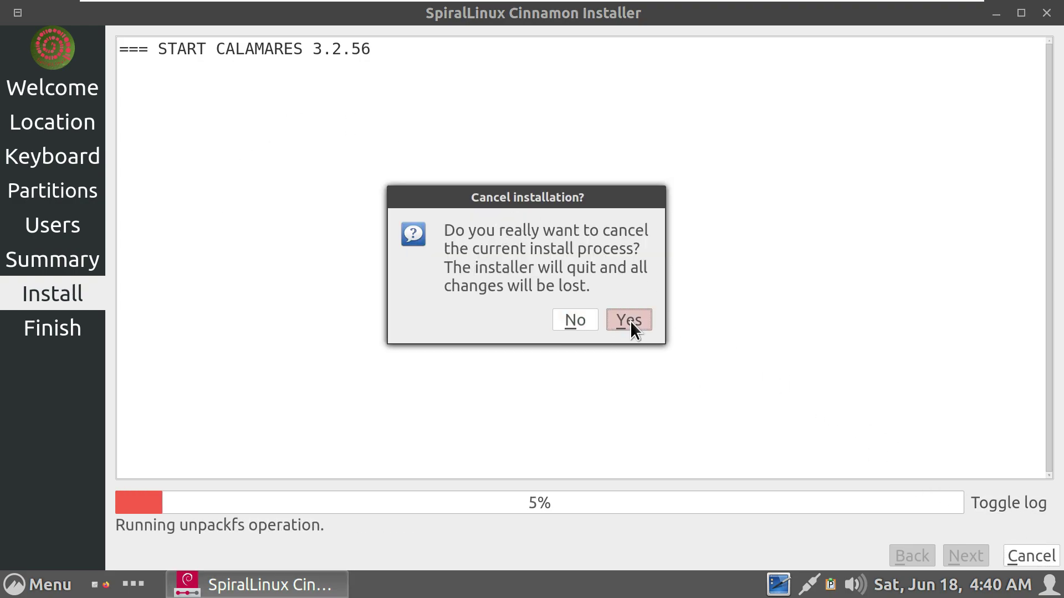
pyautogui.click(630, 321)
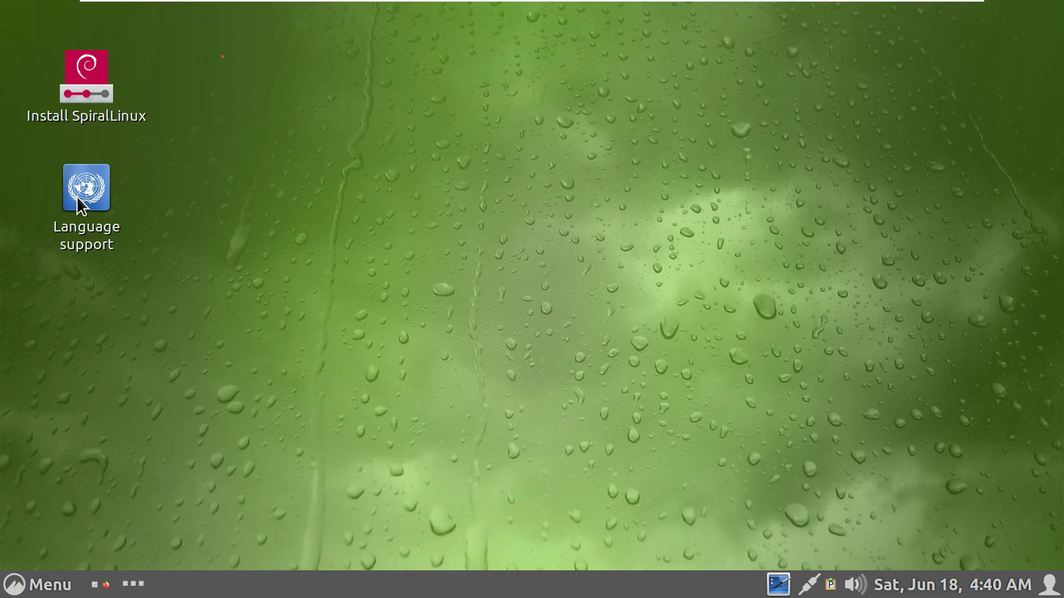
# - Delete the Install SpiralLinux and Language support icons from the desktop
pyautogui.moveTo(38, 52); pyautogui.dragTo(226, 329)
pyautogui.press('Delete')
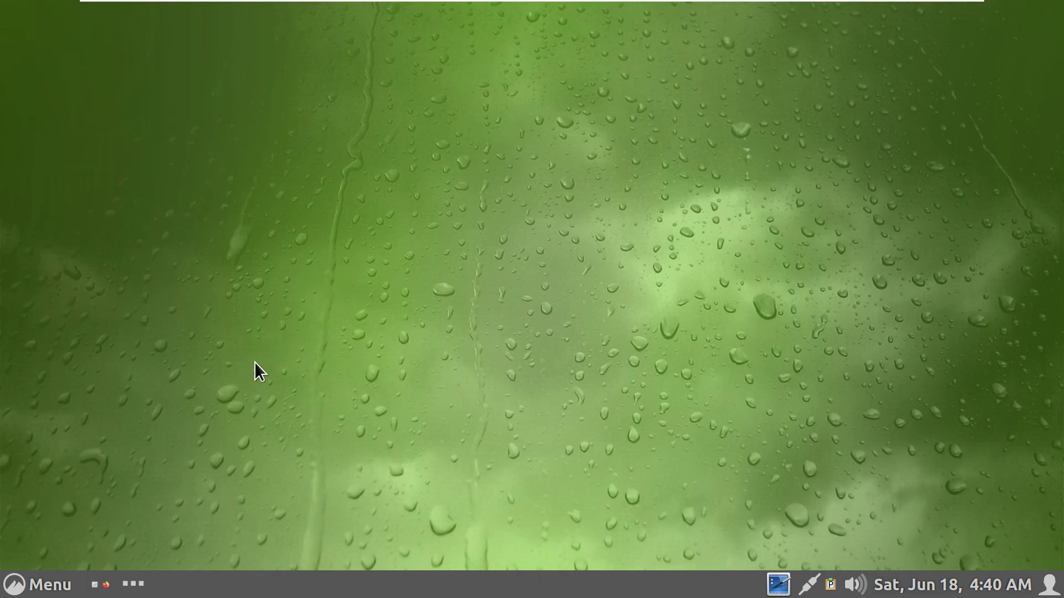
# - Examine the installed applications by category, including Accessories, Graphics, Office, Other, Sound & Video, Administration and Preferences
pyautogui.click(53, 586)
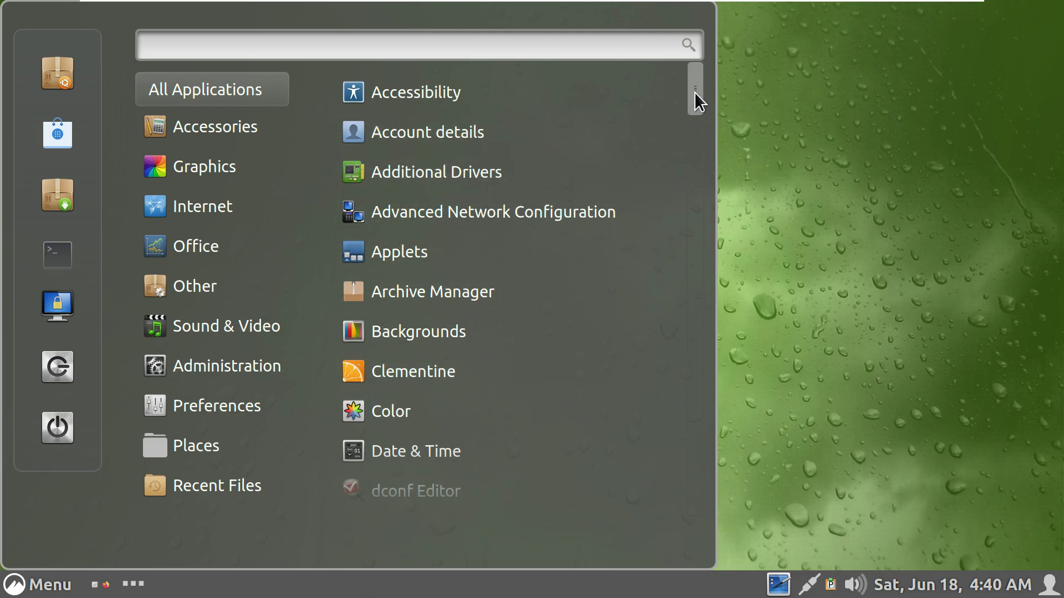
pyautogui.moveTo(693, 94)
pyautogui.mouseDown()
pyautogui.moveTo(714, 384)
pyautogui.moveTo(709, 503)
pyautogui.mouseUp()
pyautogui.moveTo(267, 132)
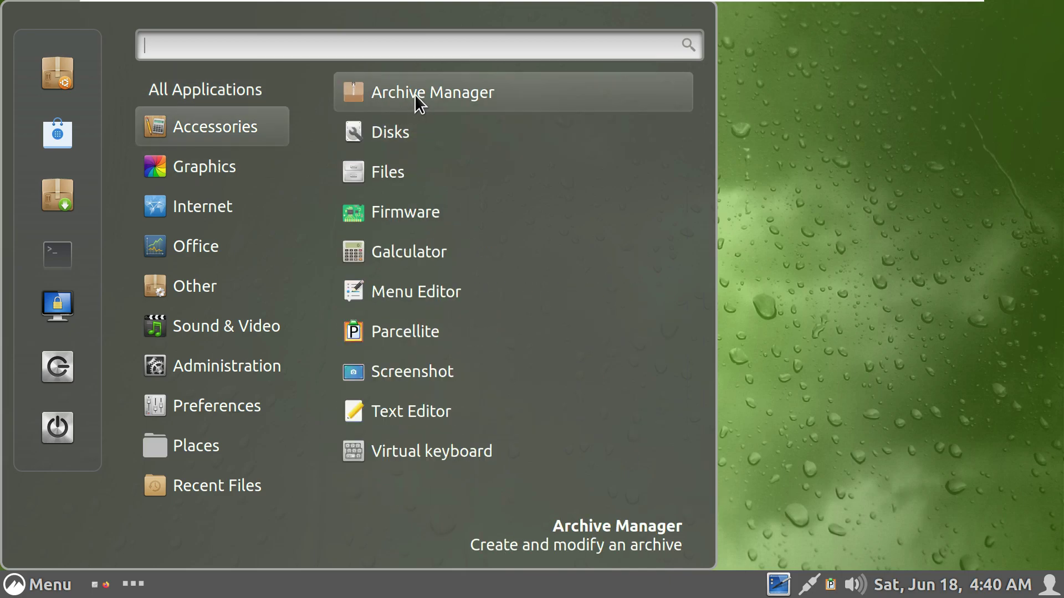
pyautogui.moveTo(267, 172)
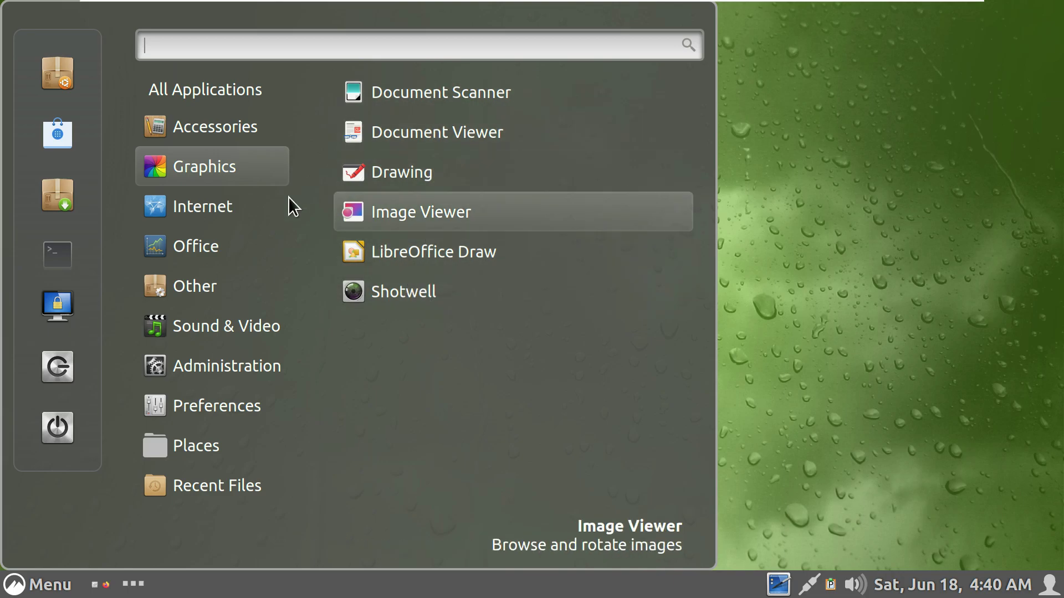
pyautogui.moveTo(274, 244)
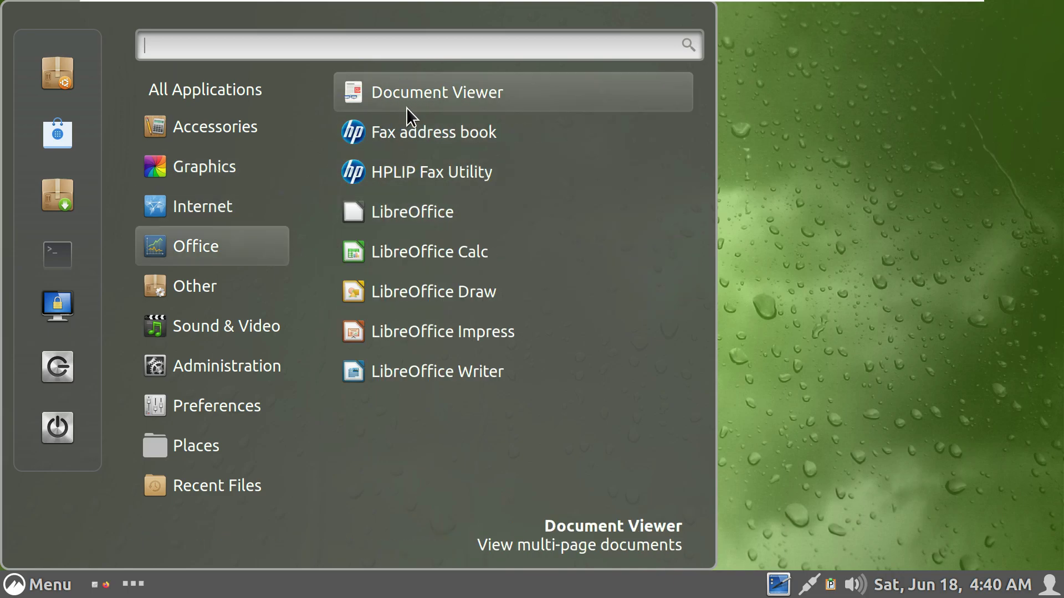
pyautogui.moveTo(250, 295)
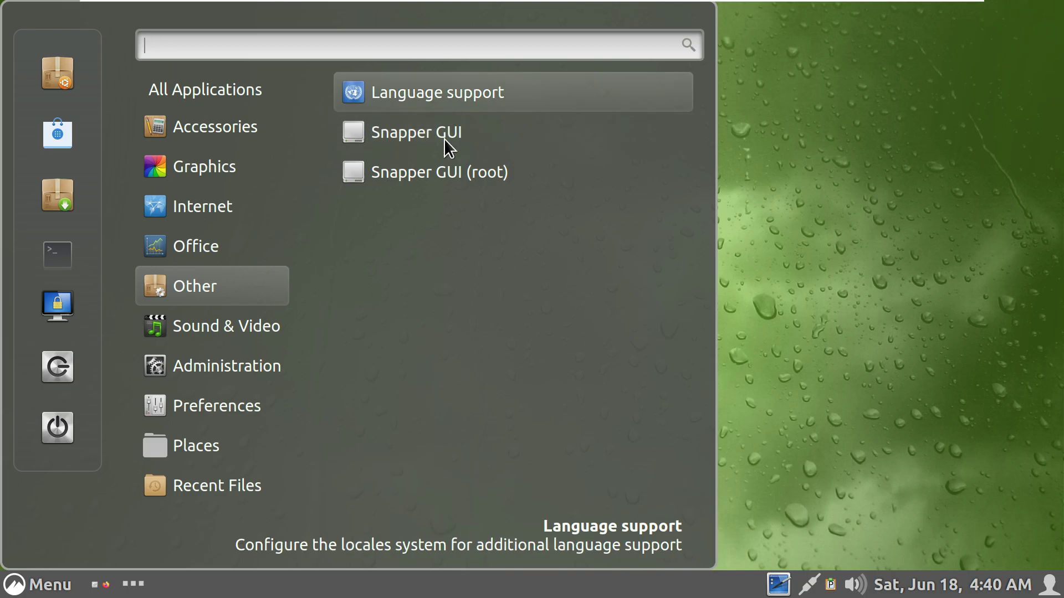
pyautogui.moveTo(275, 323)
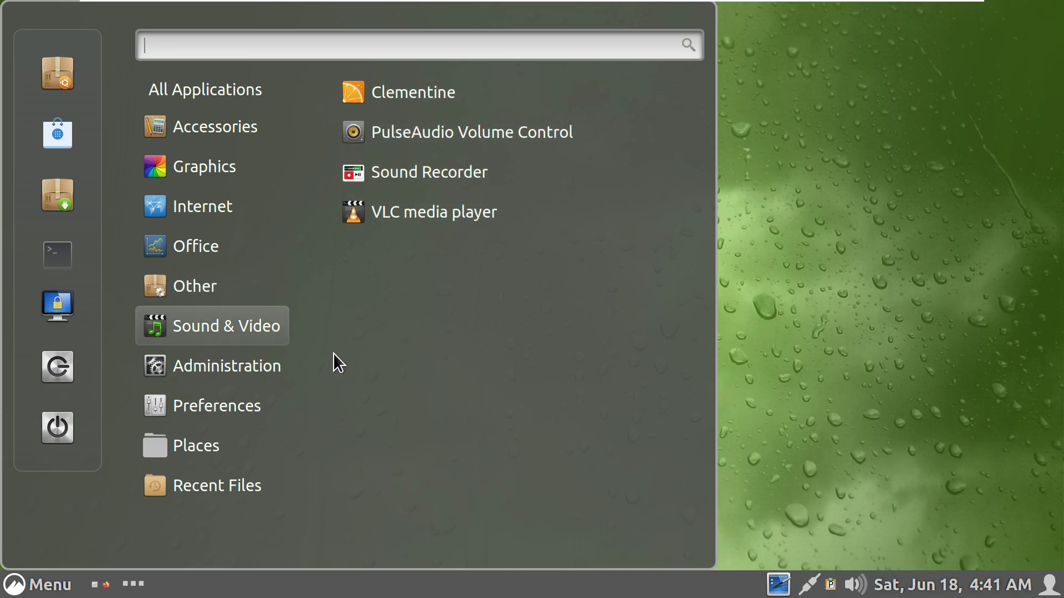
pyautogui.moveTo(275, 366)
pyautogui.moveTo(695, 102); pyautogui.dragTo(663, 333)
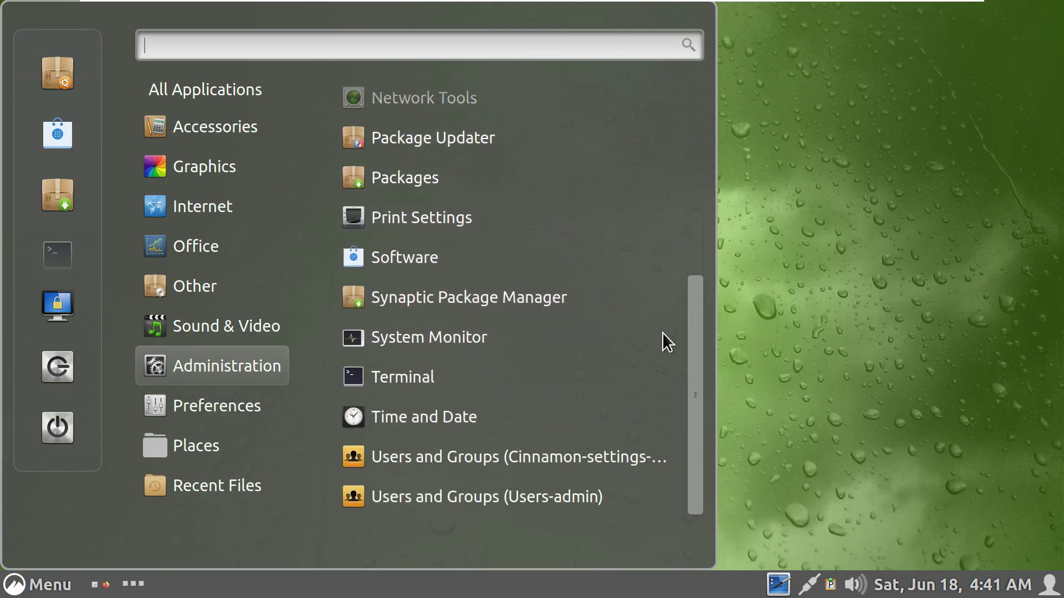
pyautogui.moveTo(236, 405)
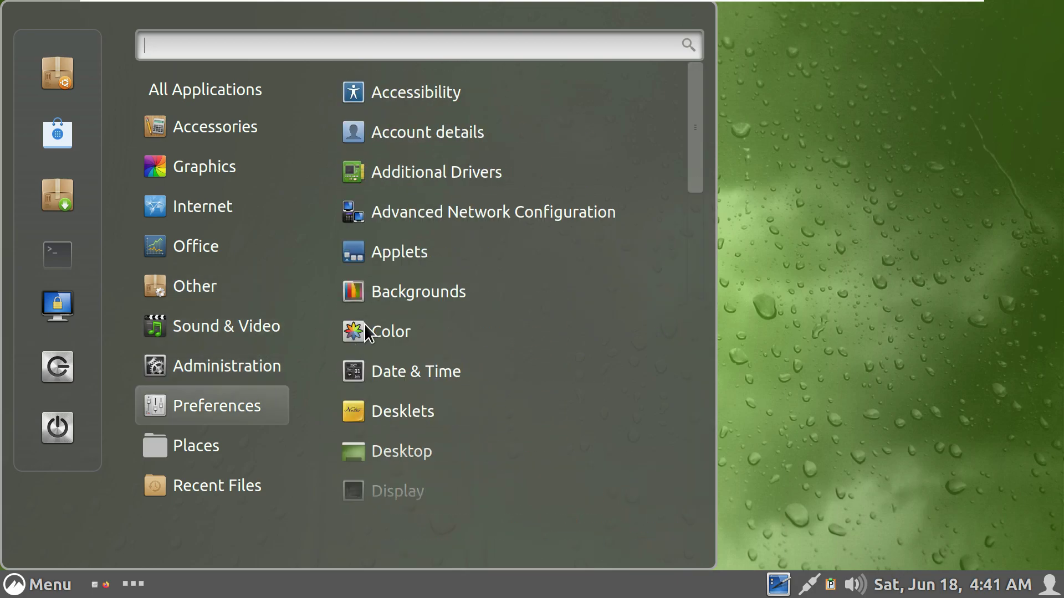
pyautogui.moveTo(697, 122); pyautogui.dragTo(676, 447)
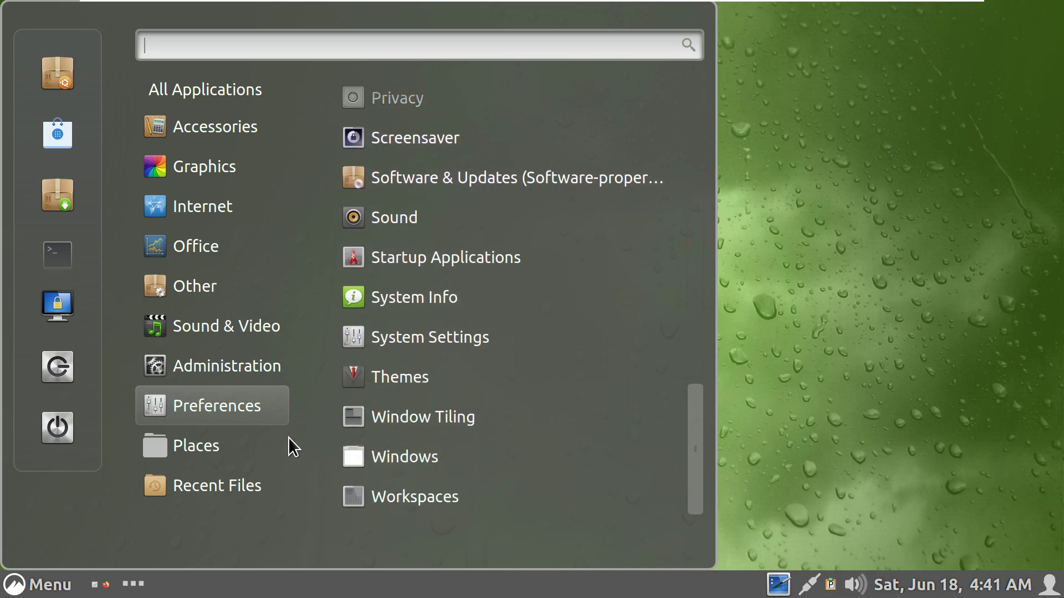
# - Open System Info from the preferences applications, review the operating system and hardware details, and close it
pyautogui.moveTo(244, 408)
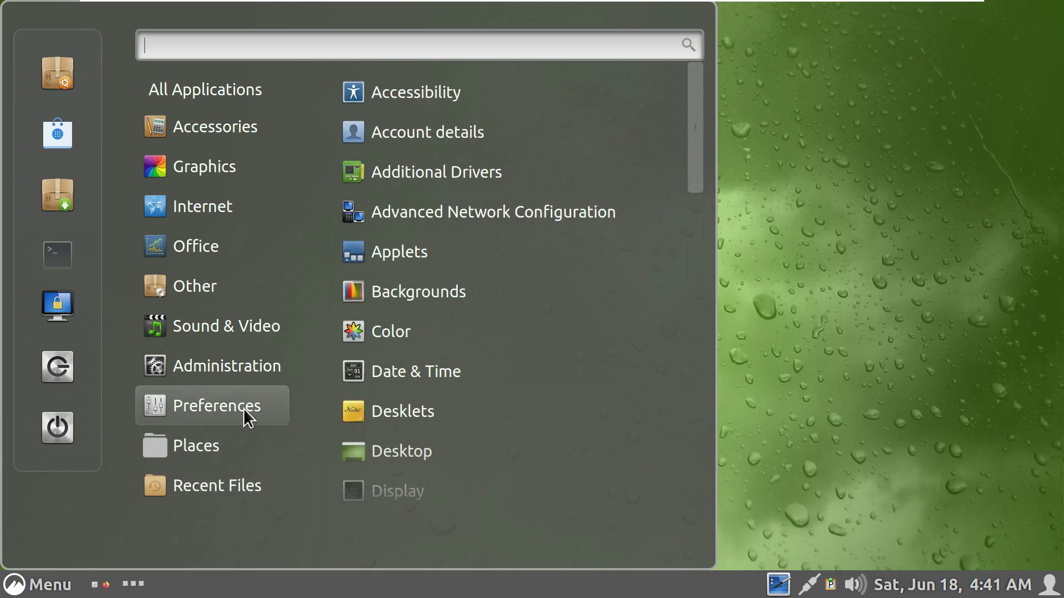
pyautogui.scroll(-10, 374, 409)
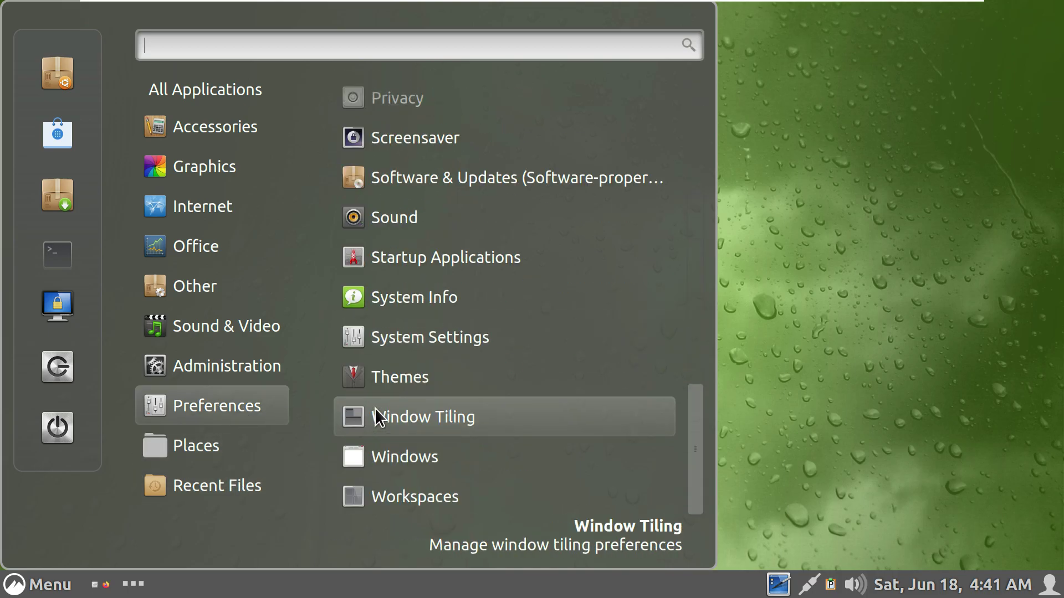
pyautogui.click(436, 307)
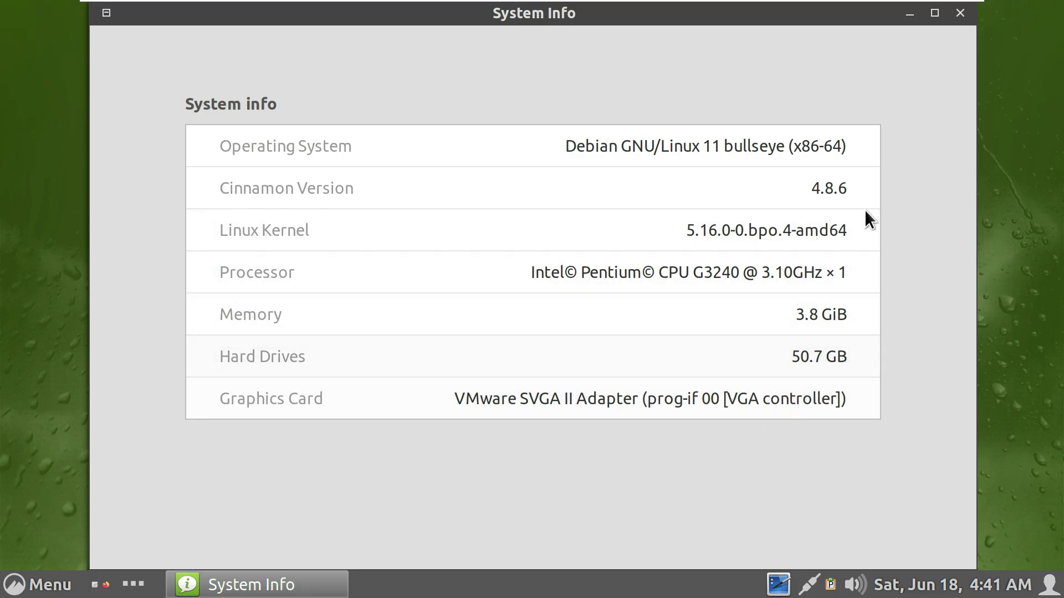
pyautogui.click(951, 15)
# - Launch System Monitor from the administration applications and maximize its window
pyautogui.click(47, 586)
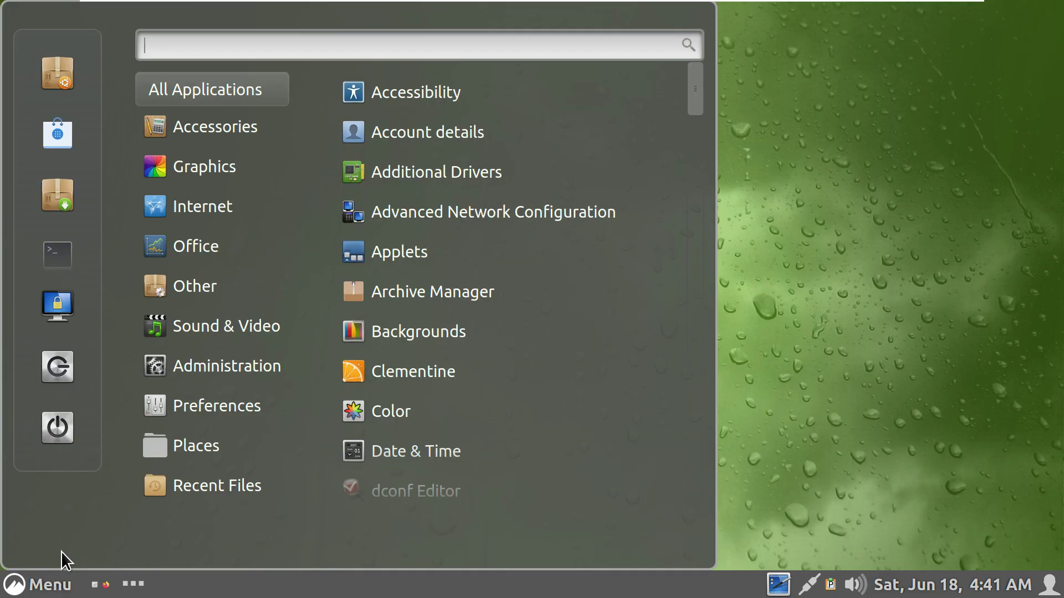
pyautogui.moveTo(222, 408)
pyautogui.scroll(-10, 493, 384)
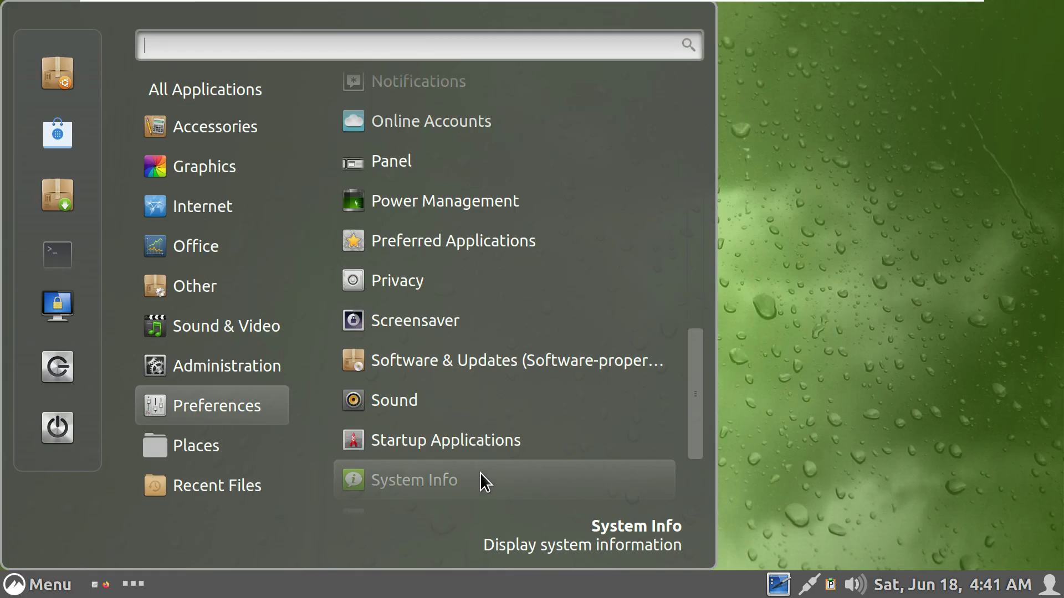
pyautogui.scroll(-3, 478, 482)
pyautogui.scroll(3, 477, 487)
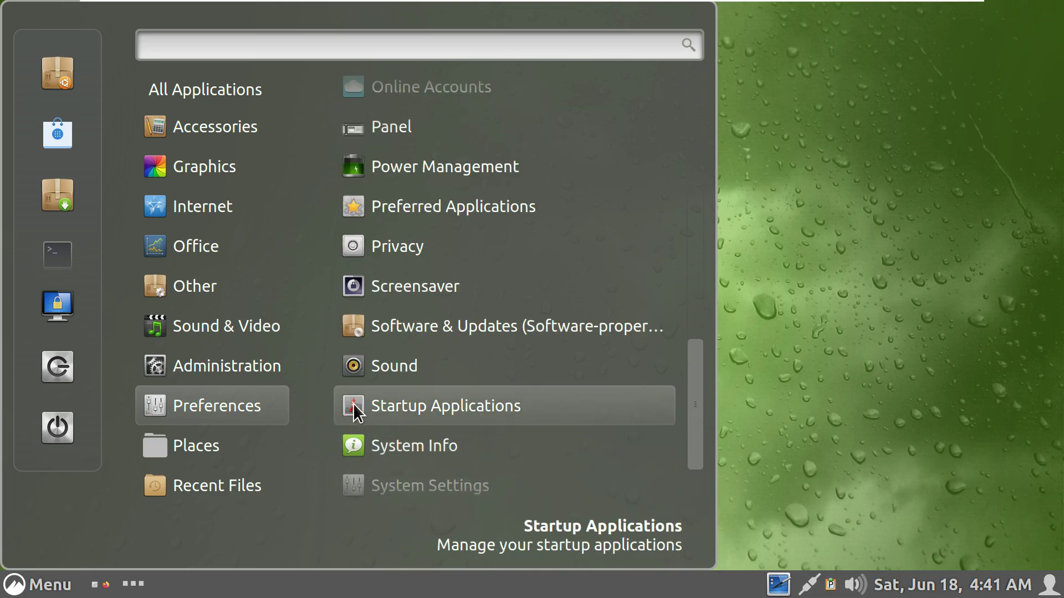
pyautogui.moveTo(277, 377)
pyautogui.click(407, 337)
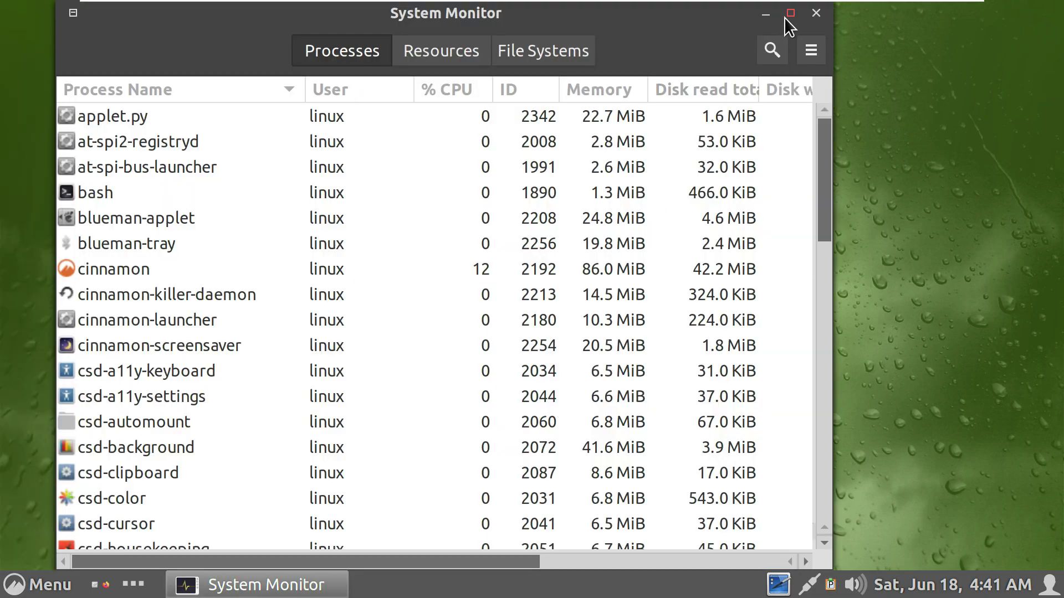
pyautogui.click(790, 13)
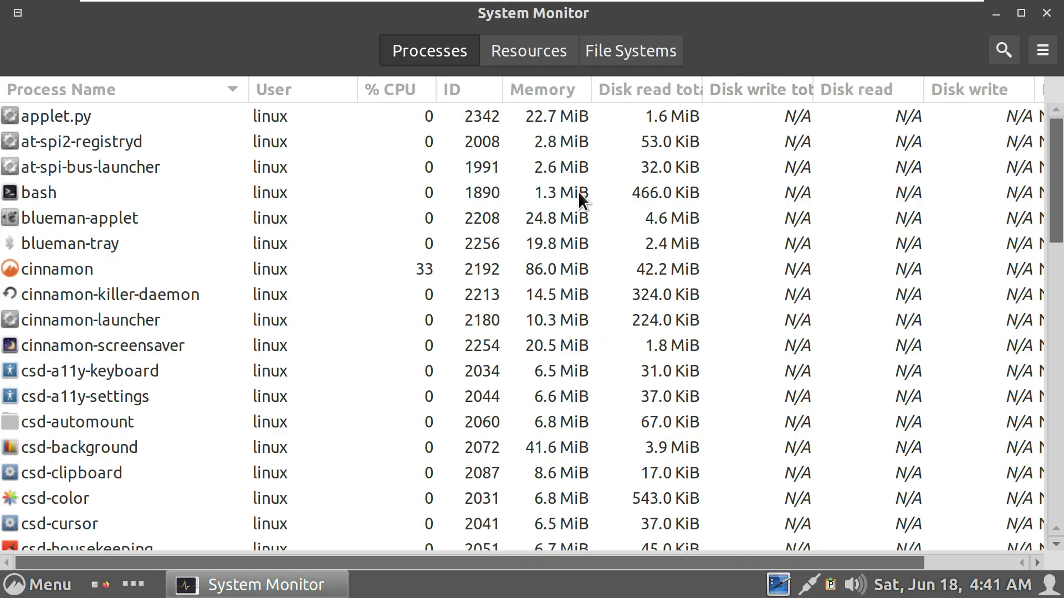
# - Narrow the Process Name, User, % CPU, and disk read and write columns of the process list
pyautogui.moveTo(247, 90); pyautogui.dragTo(214, 92)
pyautogui.moveTo(327, 97); pyautogui.dragTo(304, 91)
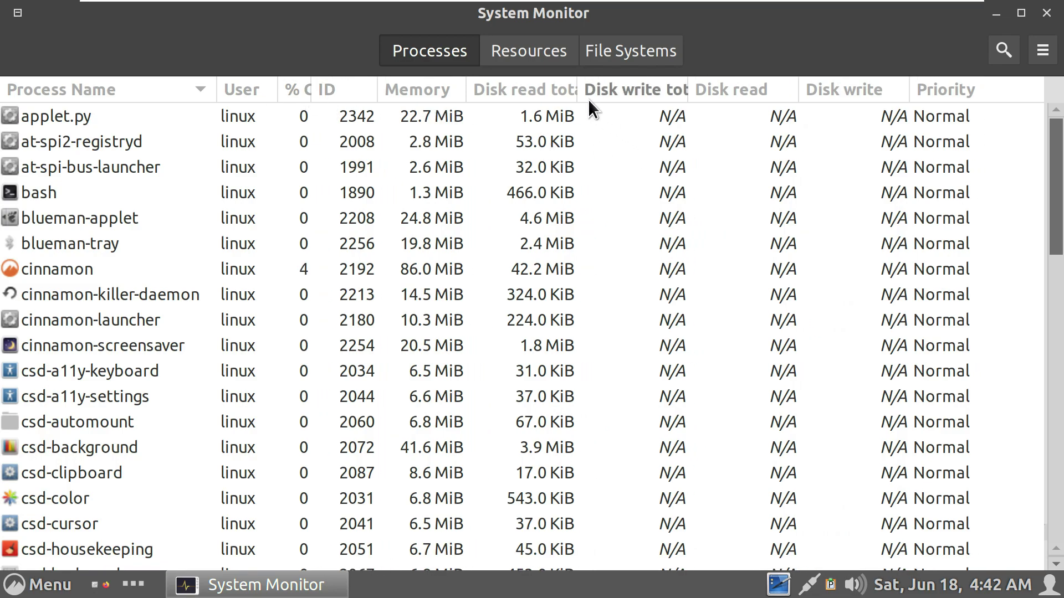
pyautogui.moveTo(574, 91); pyautogui.dragTo(544, 95)
pyautogui.moveTo(651, 94); pyautogui.dragTo(606, 97)
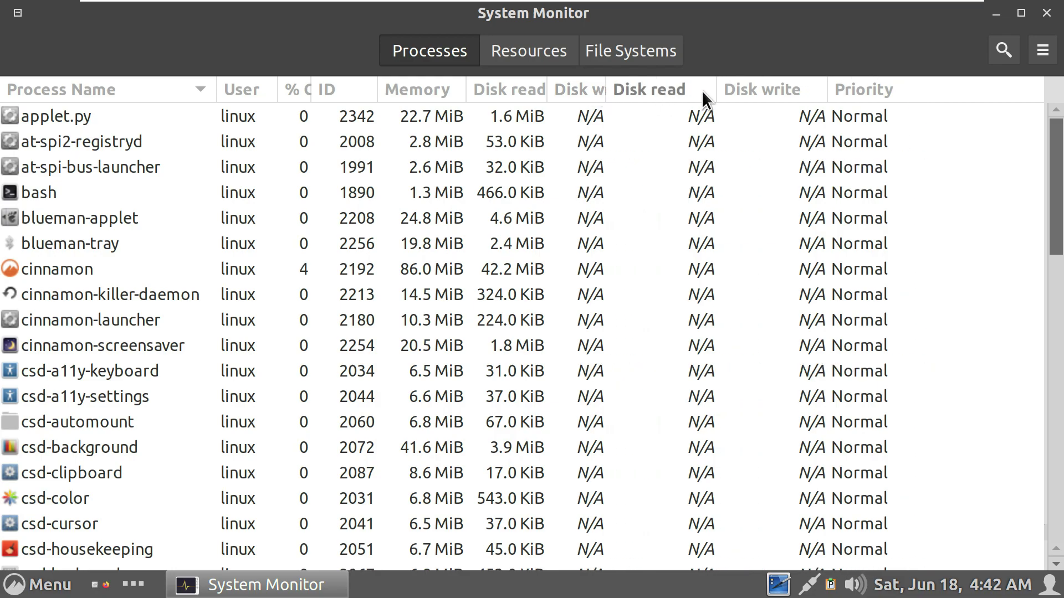
pyautogui.moveTo(716, 92); pyautogui.dragTo(667, 94)
pyautogui.moveTo(750, 93); pyautogui.dragTo(745, 94)
# - Examine the whole list of running processes and their memory use, and return to its beginning
pyautogui.scroll(-2, 916, 300)
pyautogui.scroll(-15, 916, 299)
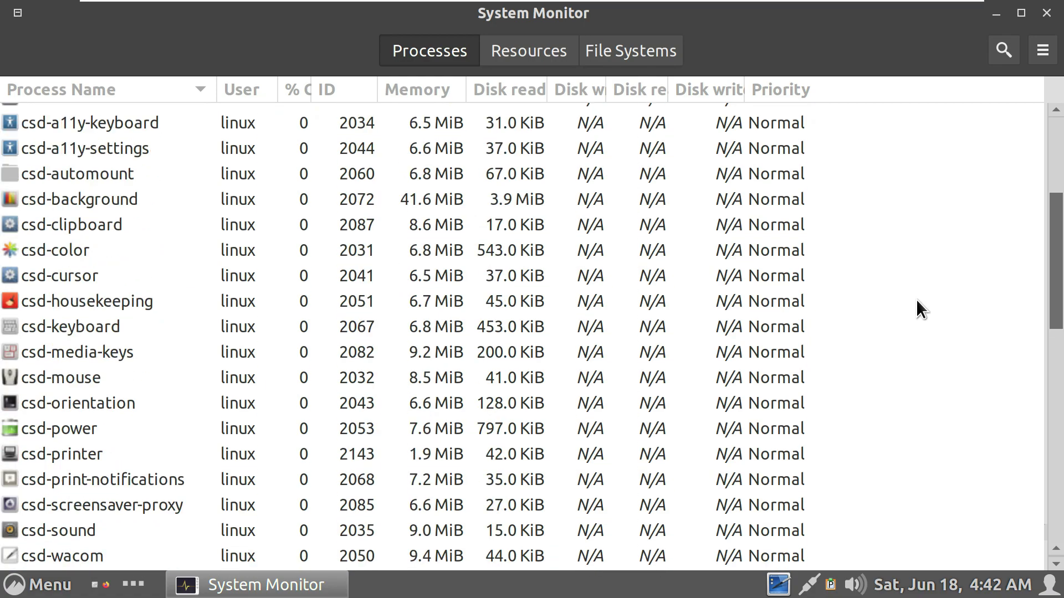
pyautogui.scroll(-3, 916, 300)
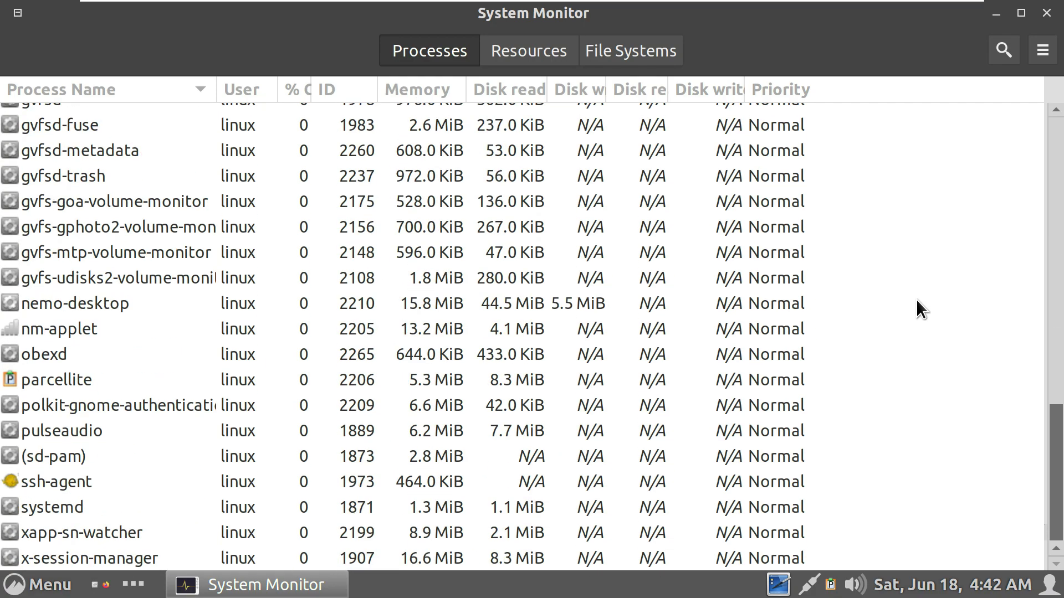
pyautogui.scroll(10, 916, 299)
pyautogui.scroll(8, 916, 299)
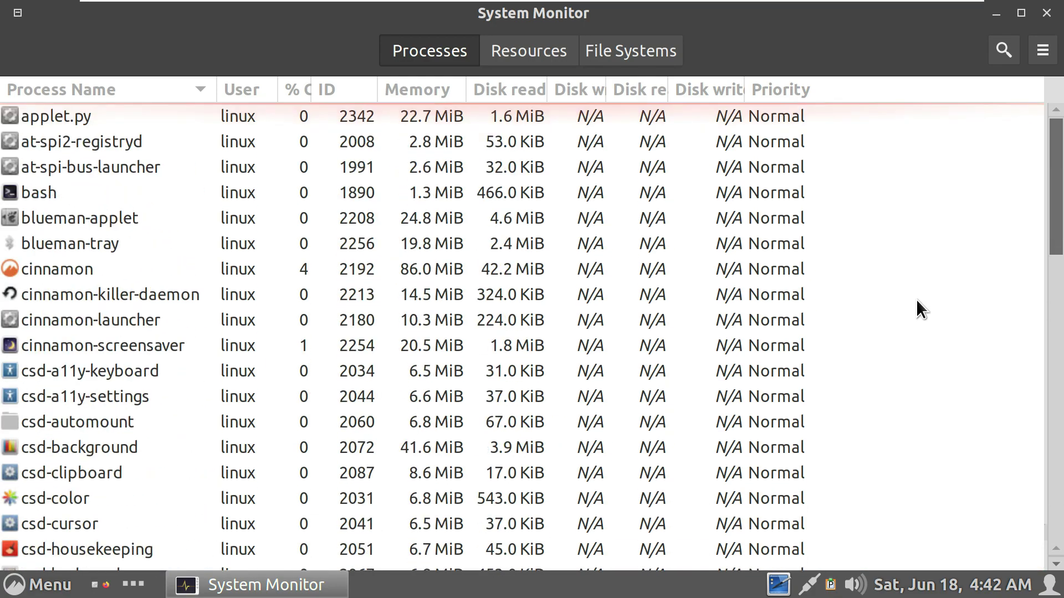
# - Show the resource usage histories and change the CPU2 graph color to medium green
pyautogui.click(539, 60)
pyautogui.click(571, 208)
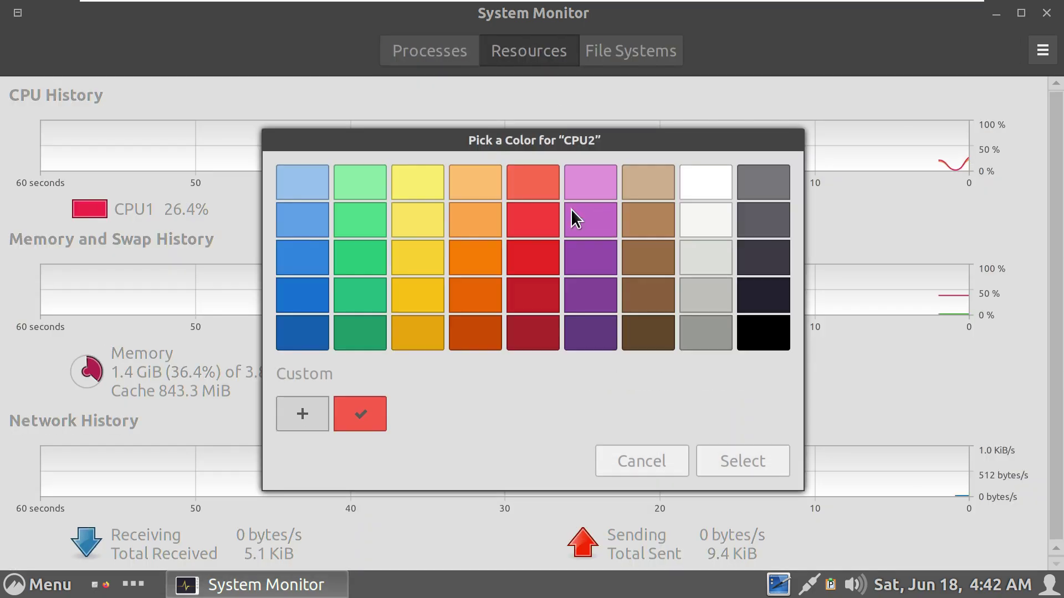
pyautogui.click(357, 254)
pyautogui.click(722, 455)
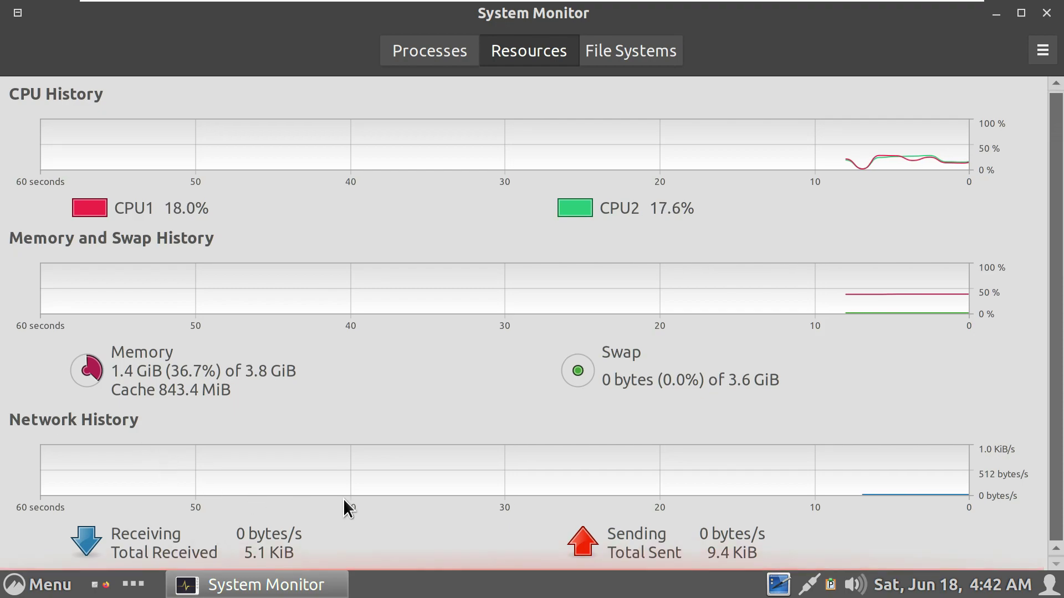
pyautogui.scroll(2, 359, 494)
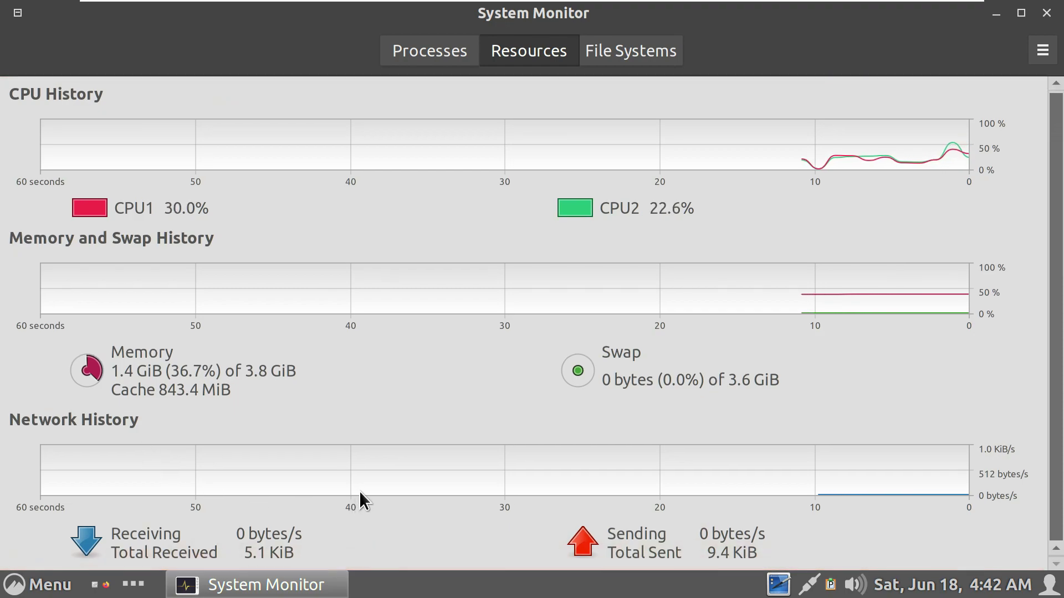
pyautogui.scroll(2, 359, 491)
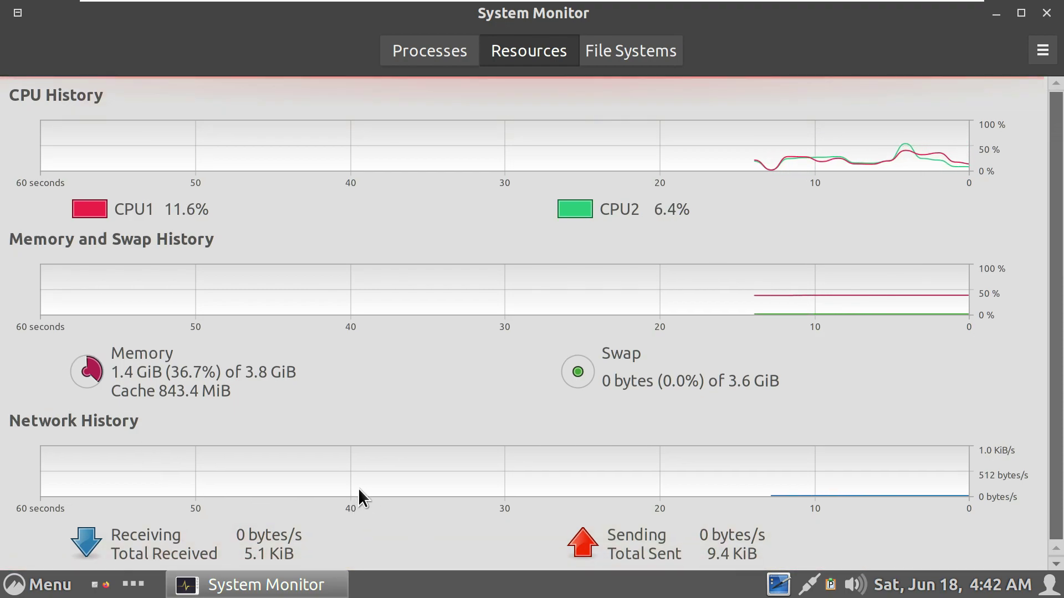
# - Review the mounted file systems and the About System Monitor information, and close System Monitor
pyautogui.click(613, 64)
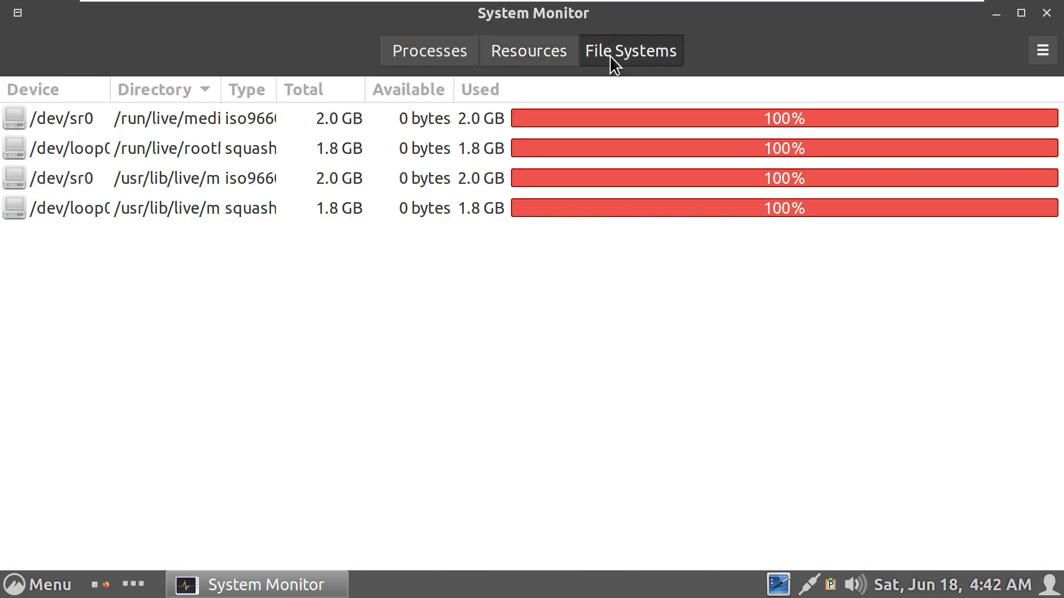
pyautogui.click(1041, 55)
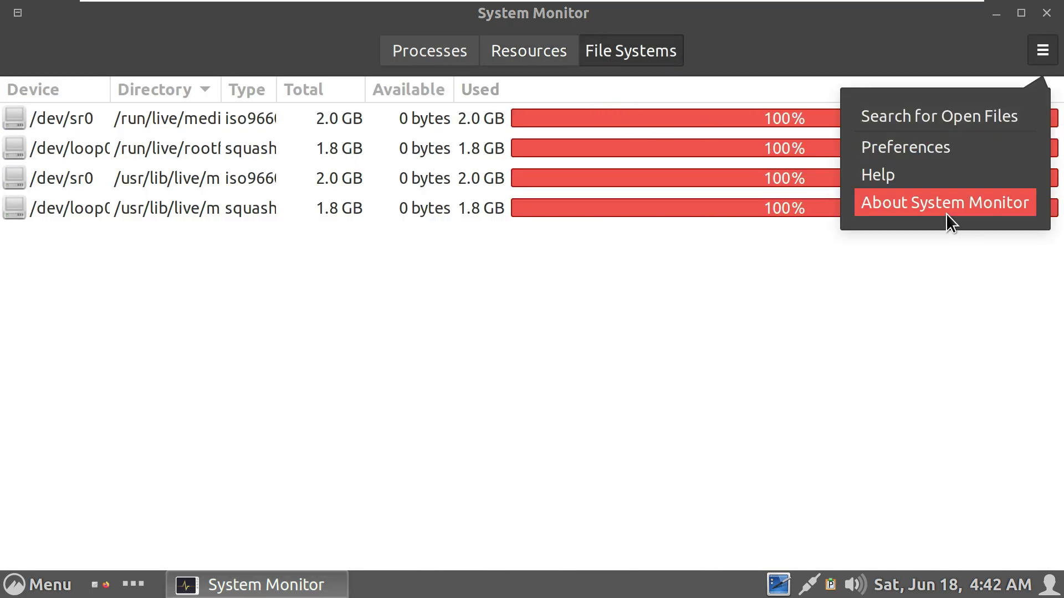
pyautogui.click(946, 214)
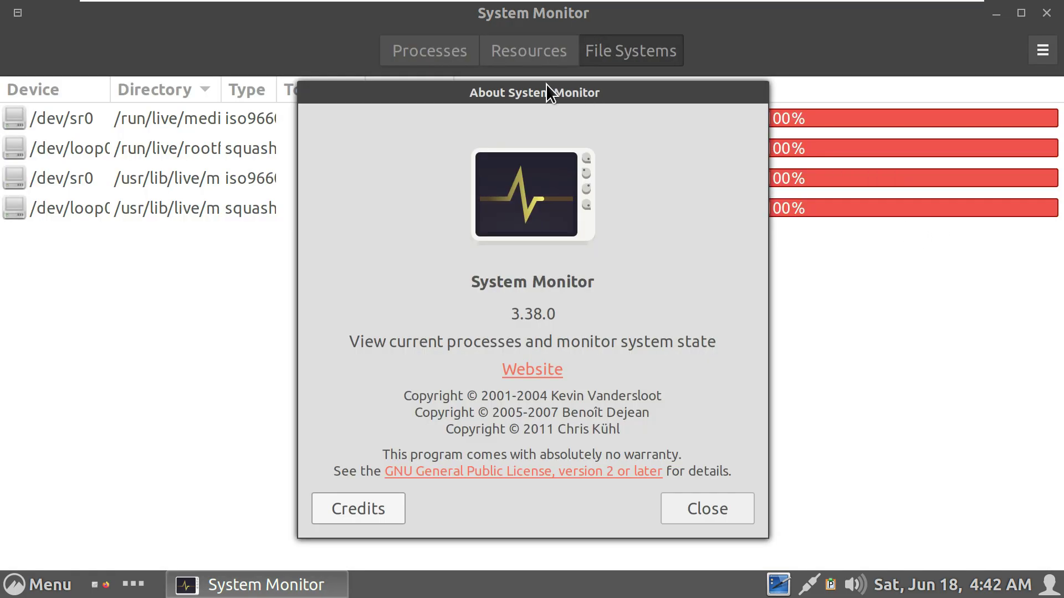
pyautogui.click(703, 507)
pyautogui.click(1046, 13)
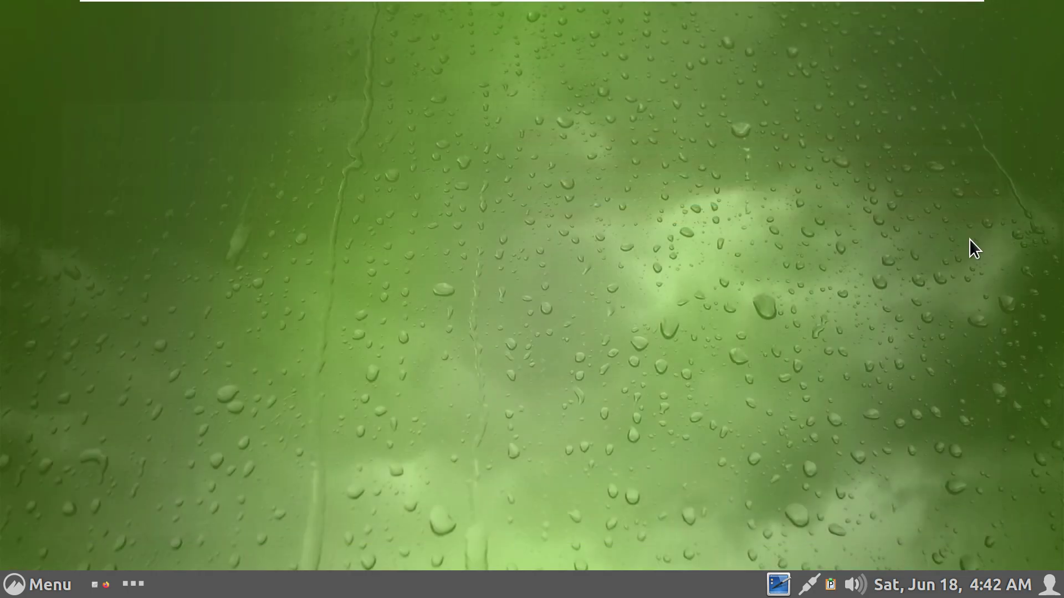
# - View the panel clock's calendar and close it again
pyautogui.click(990, 581)
pyautogui.click(950, 586)
pyautogui.click(939, 588)
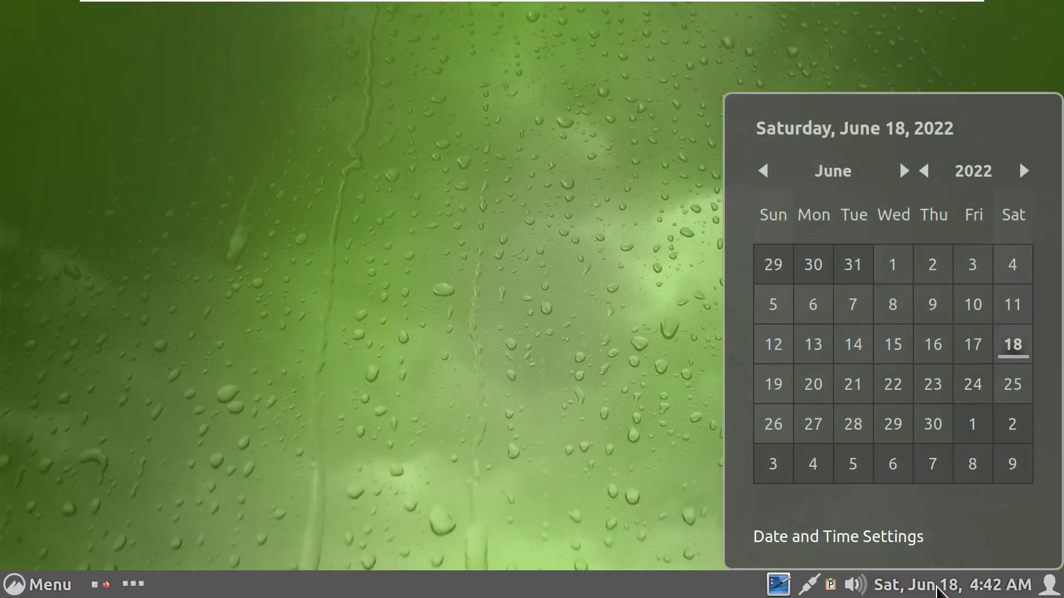
pyautogui.click(939, 588)
# - Open Sound Settings from the volume applet and examine the output device and its settings
pyautogui.click(855, 585)
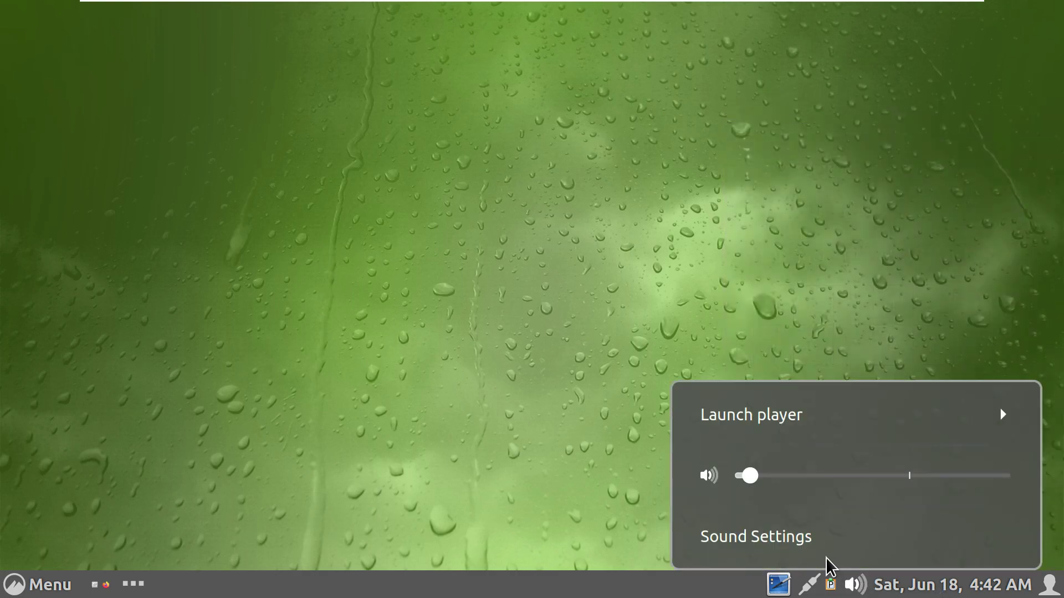
pyautogui.click(804, 535)
pyautogui.click(855, 585)
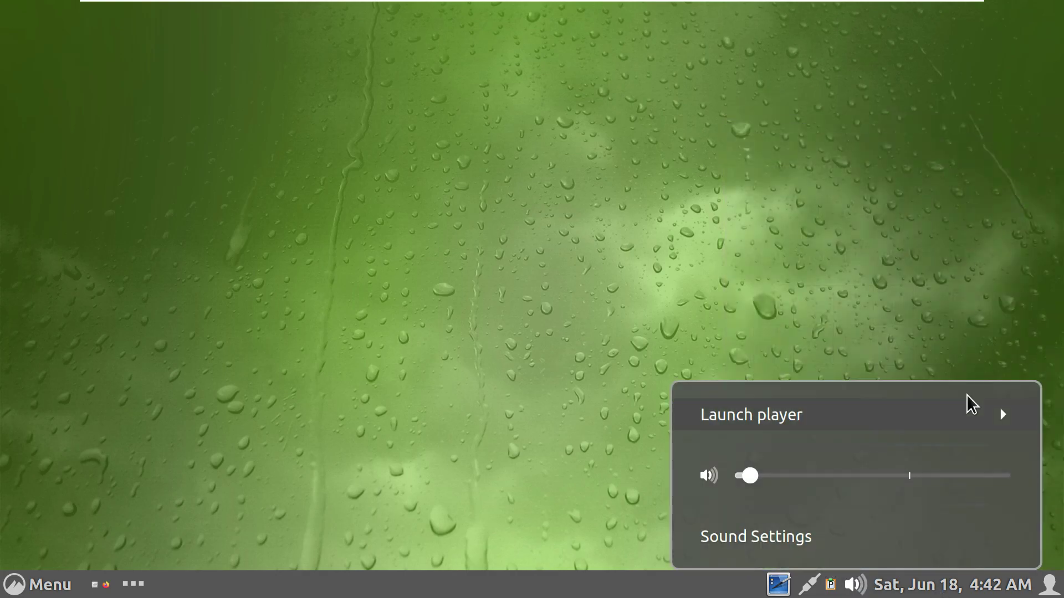
pyautogui.click(1001, 408)
pyautogui.click(926, 281)
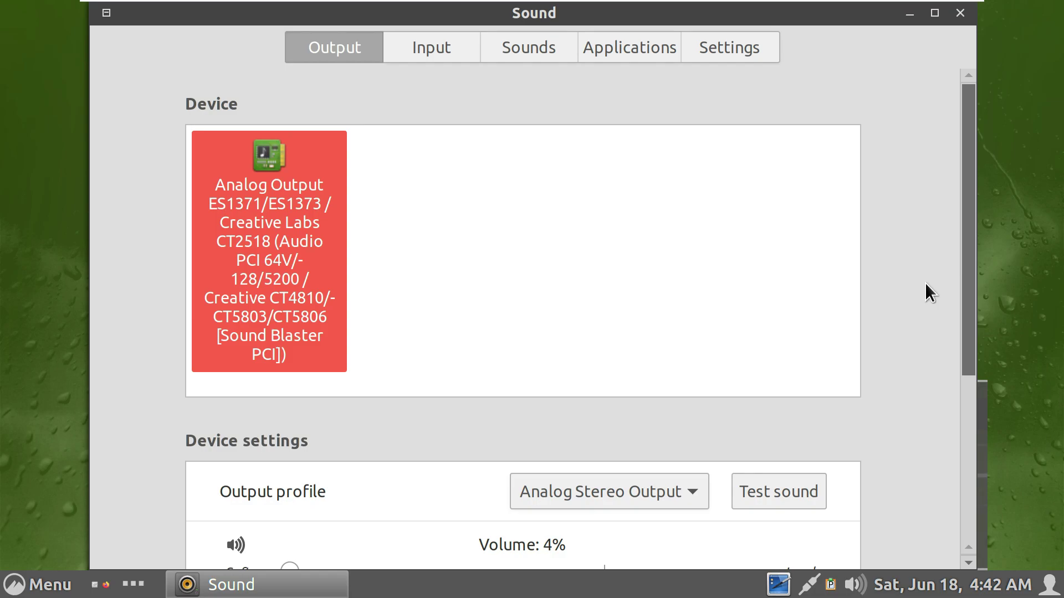
pyautogui.scroll(-5, 743, 261)
pyautogui.scroll(-2, 742, 264)
pyautogui.scroll(6, 743, 264)
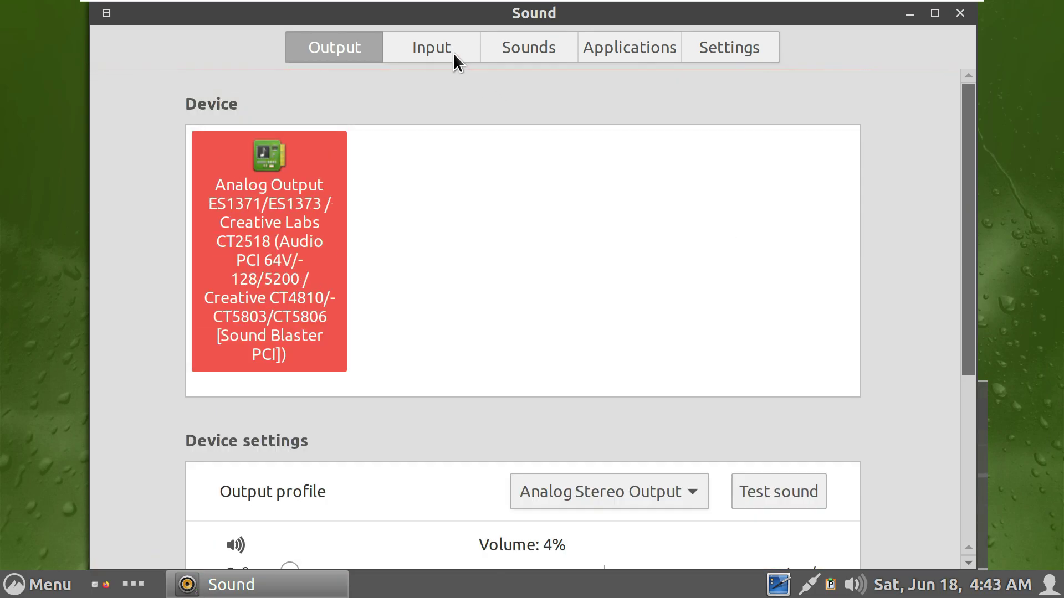
# - Review the Input, Sounds, Applications and Settings pages of the Sound window, and close it
pyautogui.click(468, 53)
pyautogui.scroll(-4, 574, 188)
pyautogui.scroll(5, 574, 188)
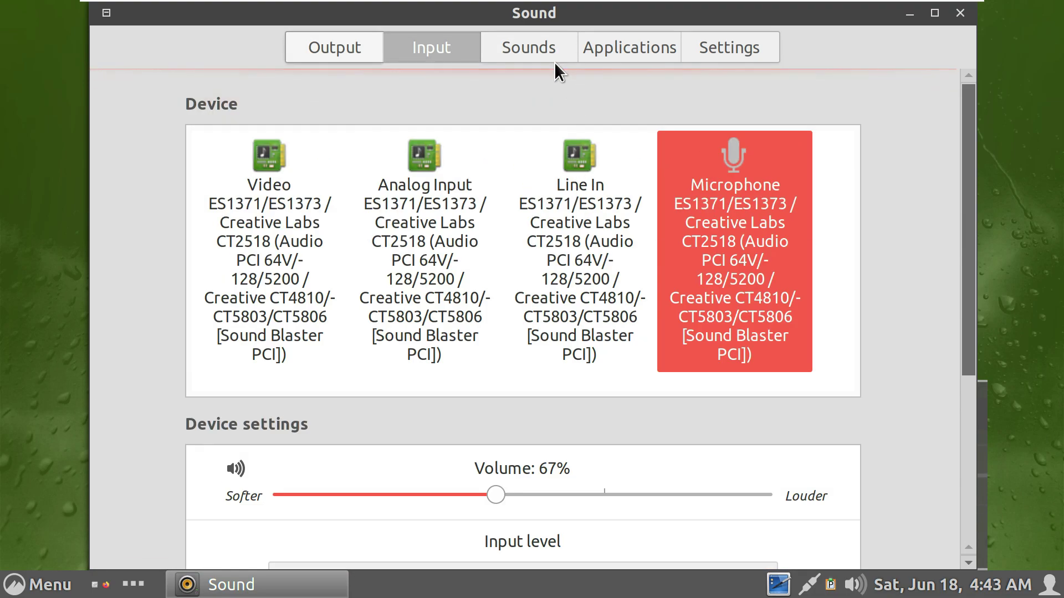
pyautogui.click(550, 50)
pyautogui.scroll(-5, 862, 187)
pyautogui.scroll(6, 861, 185)
pyautogui.click(649, 46)
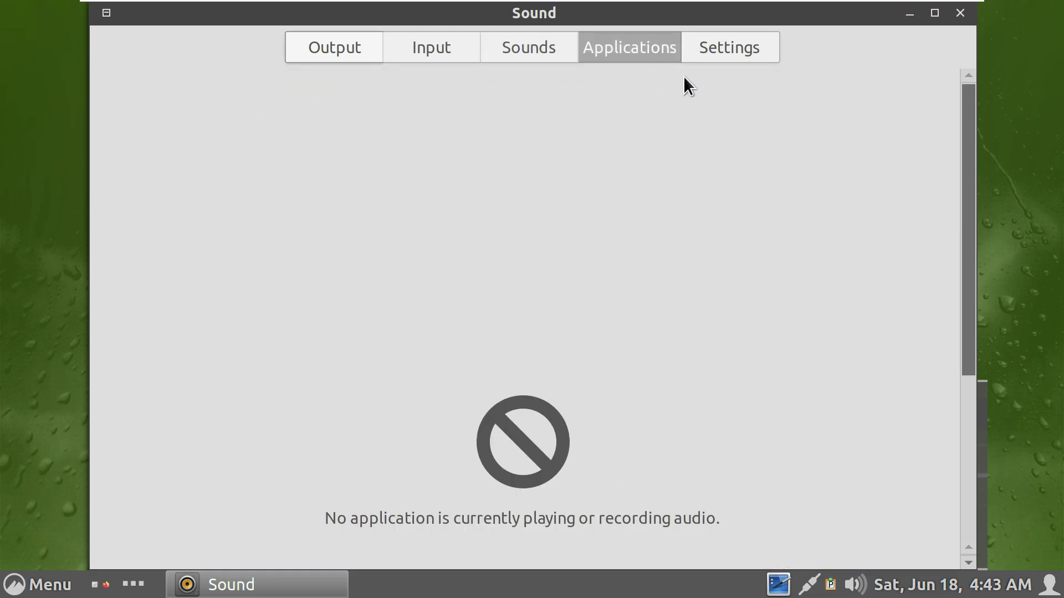
pyautogui.click(714, 62)
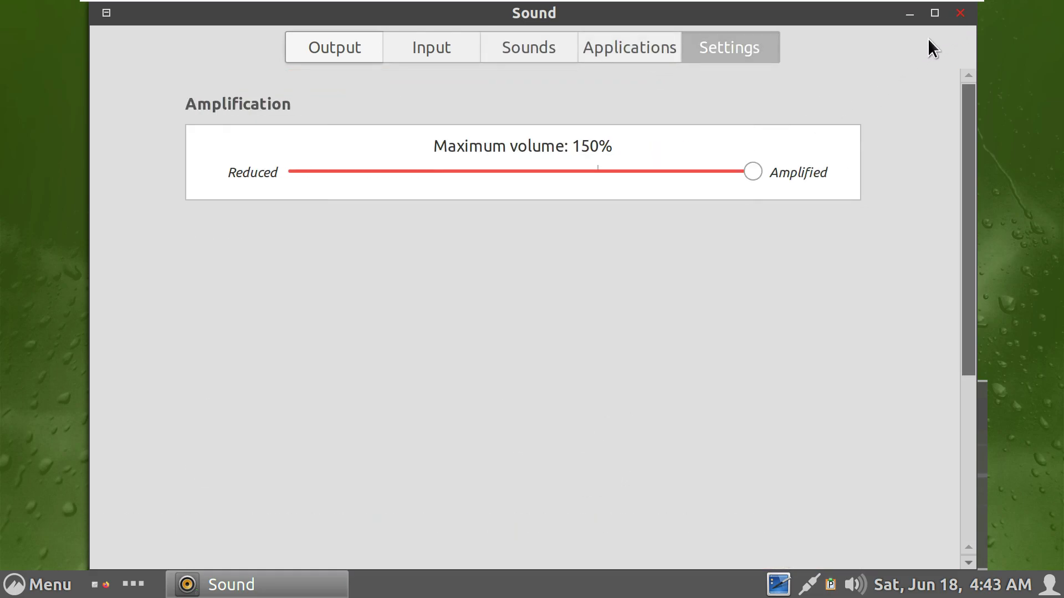
pyautogui.click(960, 13)
# - Launch Htop from the administration applications and maximize its terminal window
pyautogui.click(34, 583)
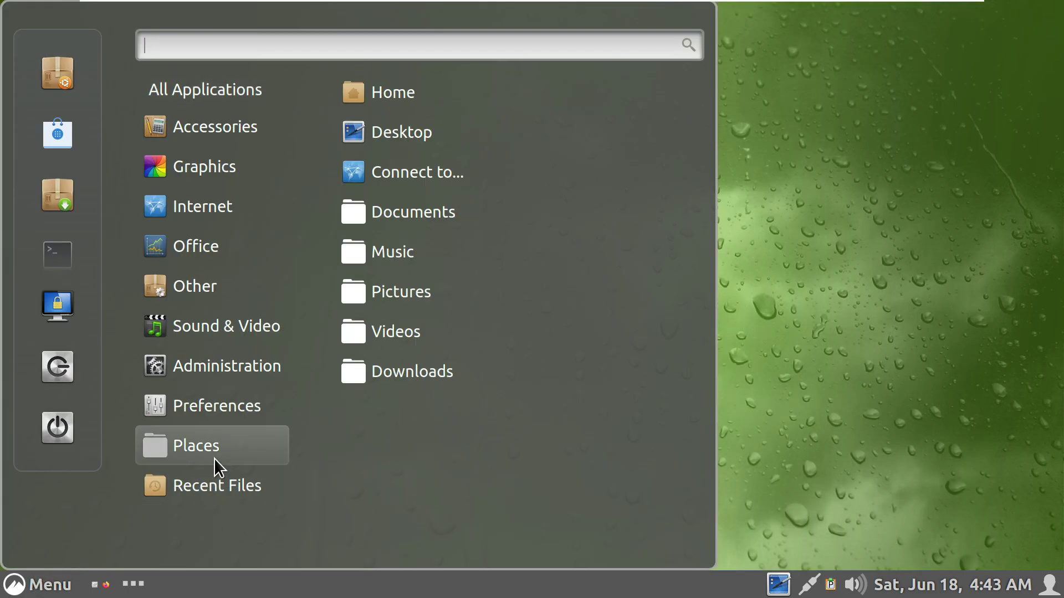
pyautogui.moveTo(220, 412)
pyautogui.scroll(-10, 484, 408)
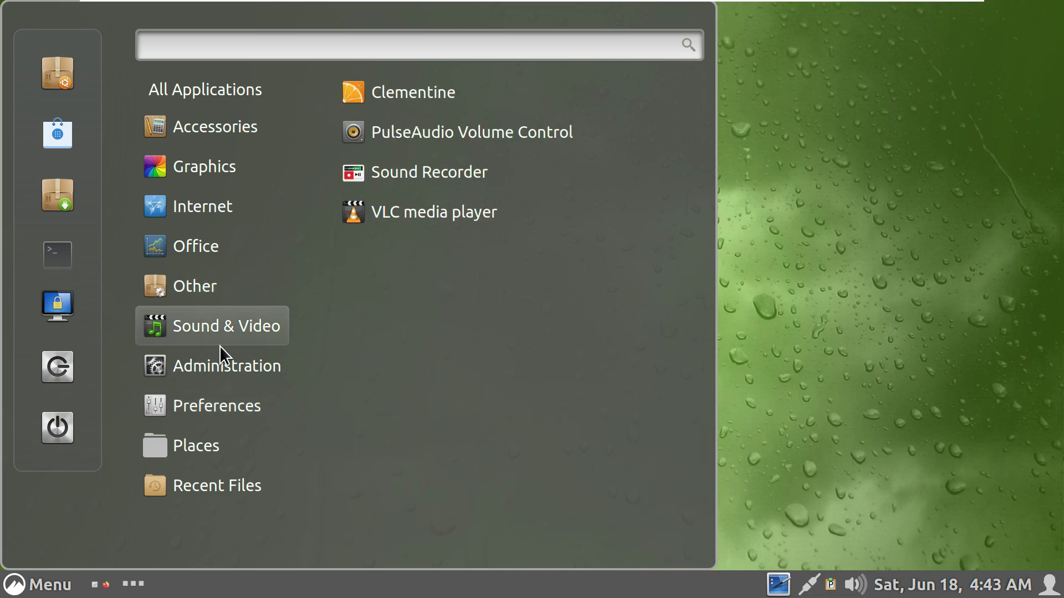
pyautogui.moveTo(247, 361)
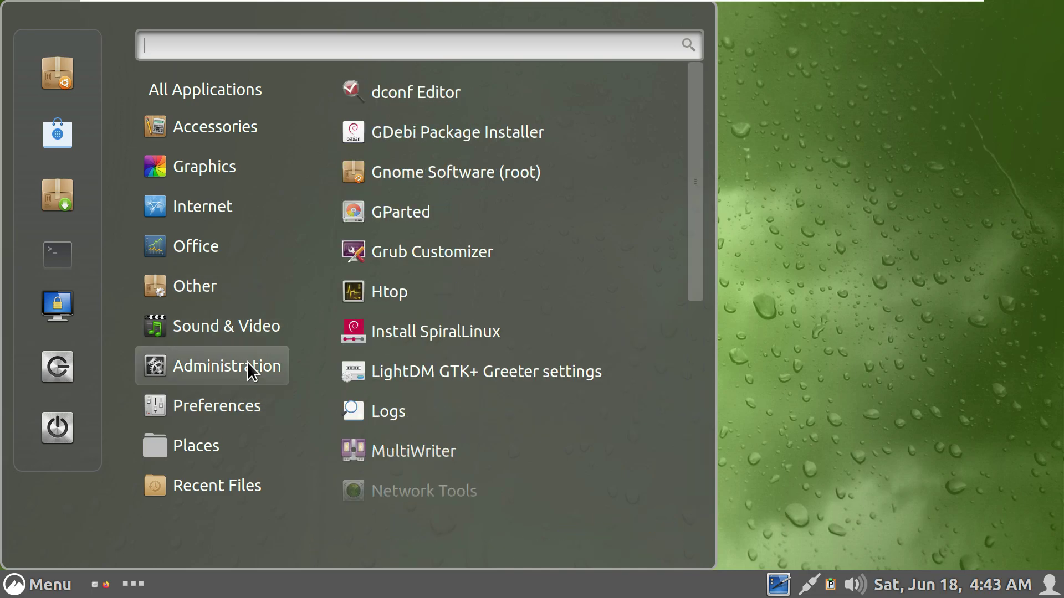
pyautogui.click(464, 286)
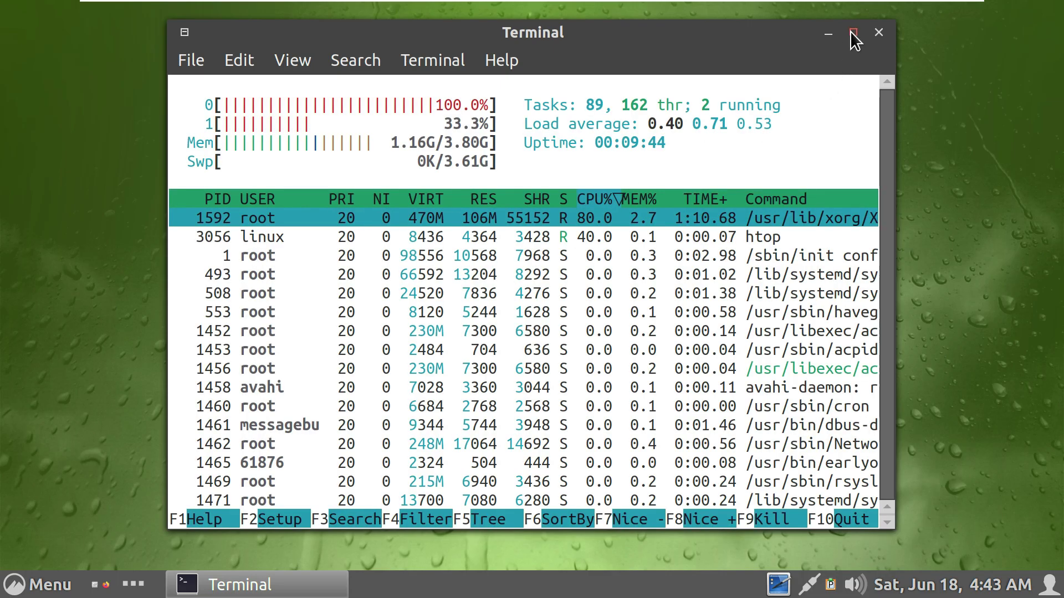
pyautogui.click(853, 33)
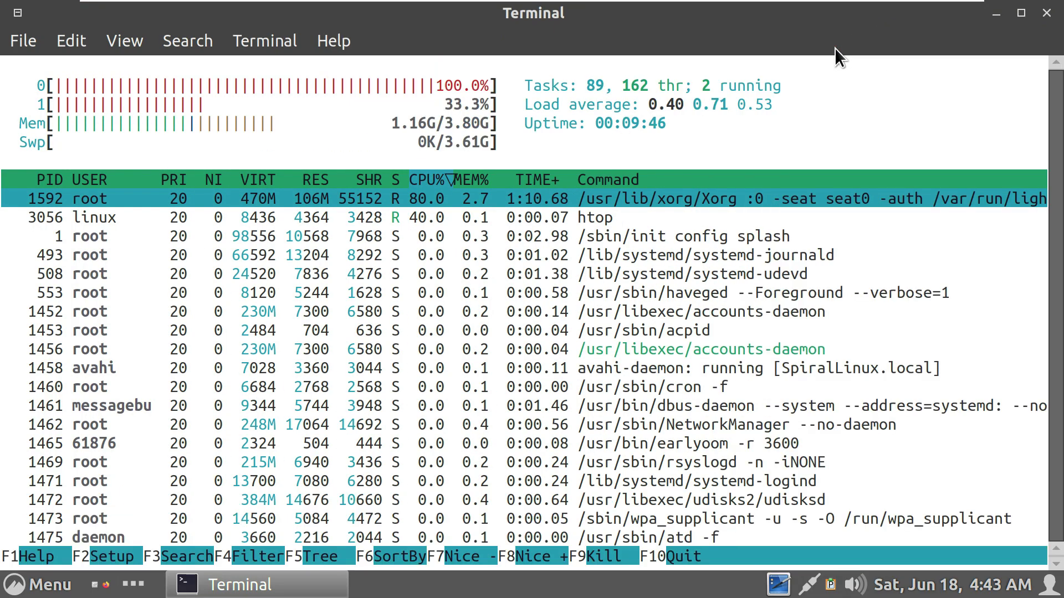
# - Switch Htop to the tree view, examine the process hierarchy, and close the terminal
pyautogui.press('F5')
pyautogui.scroll(-8, 730, 269)
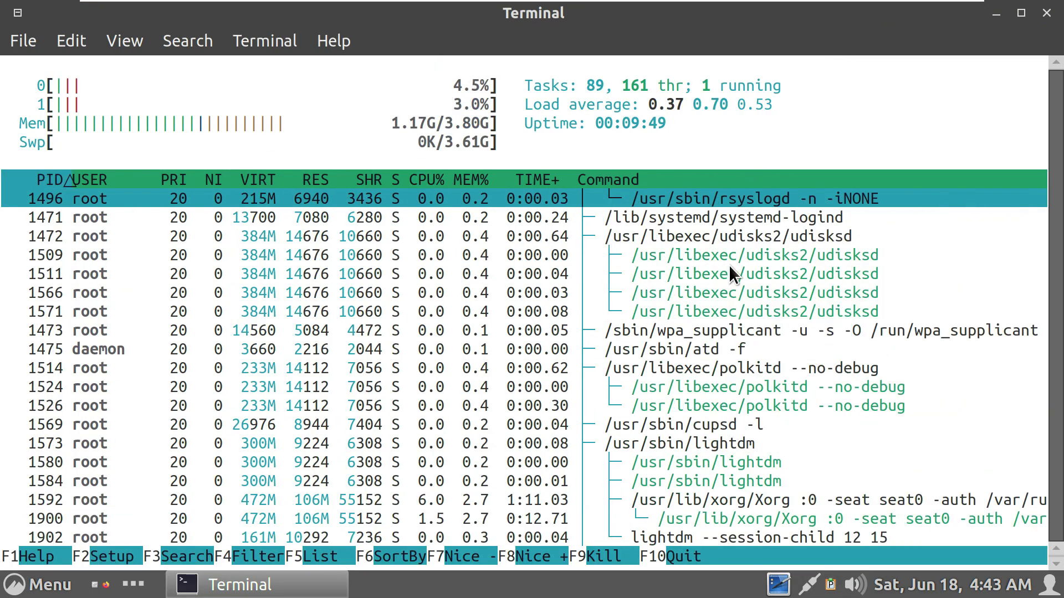
pyautogui.scroll(-6, 730, 270)
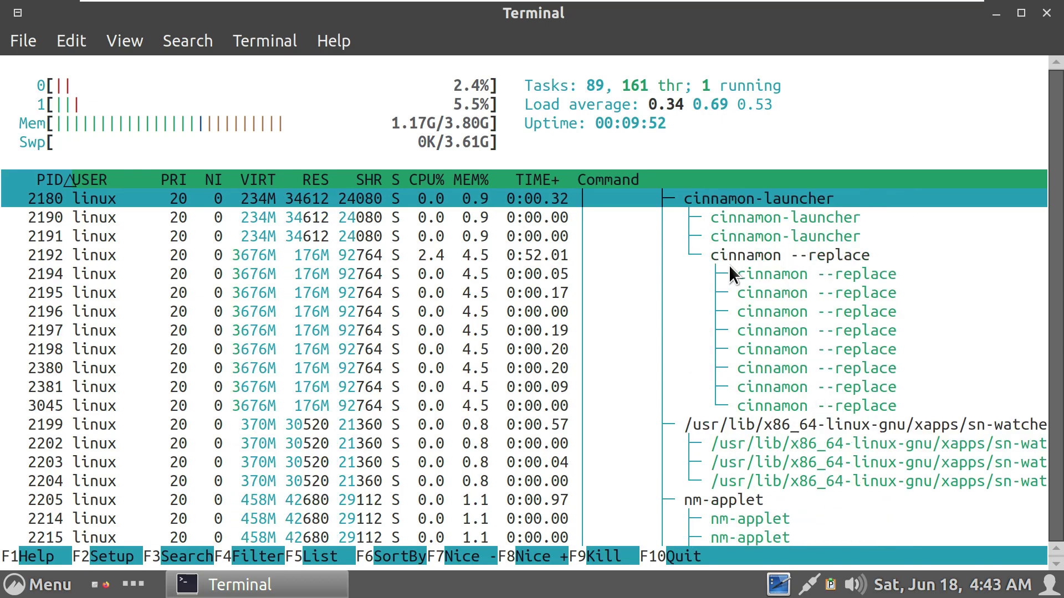
pyautogui.scroll(5, 729, 265)
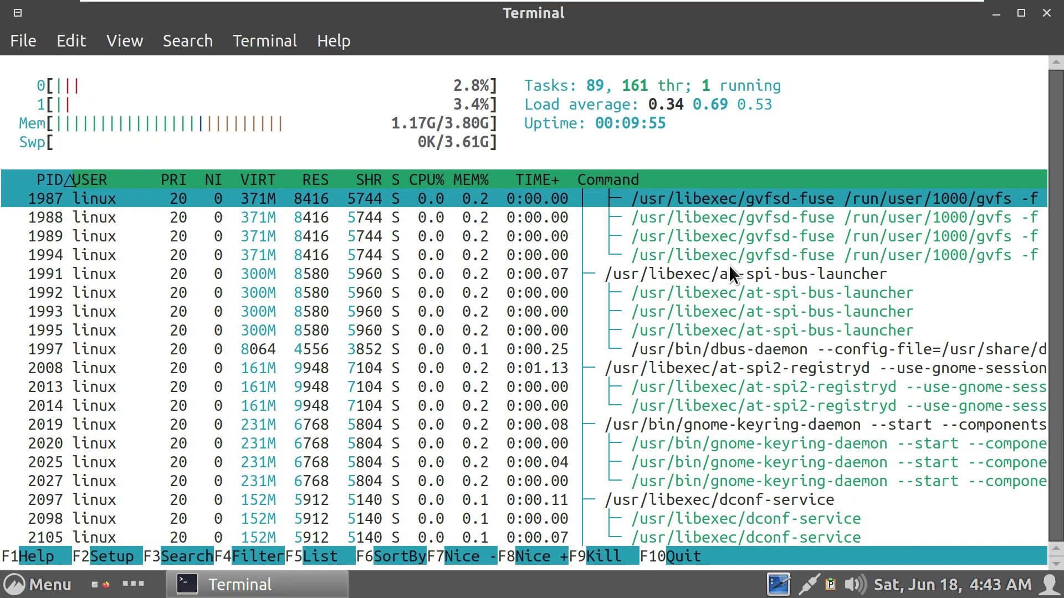
pyautogui.scroll(-6, 729, 264)
pyautogui.scroll(8, 729, 265)
pyautogui.scroll(-3, 730, 265)
pyautogui.scroll(9, 729, 264)
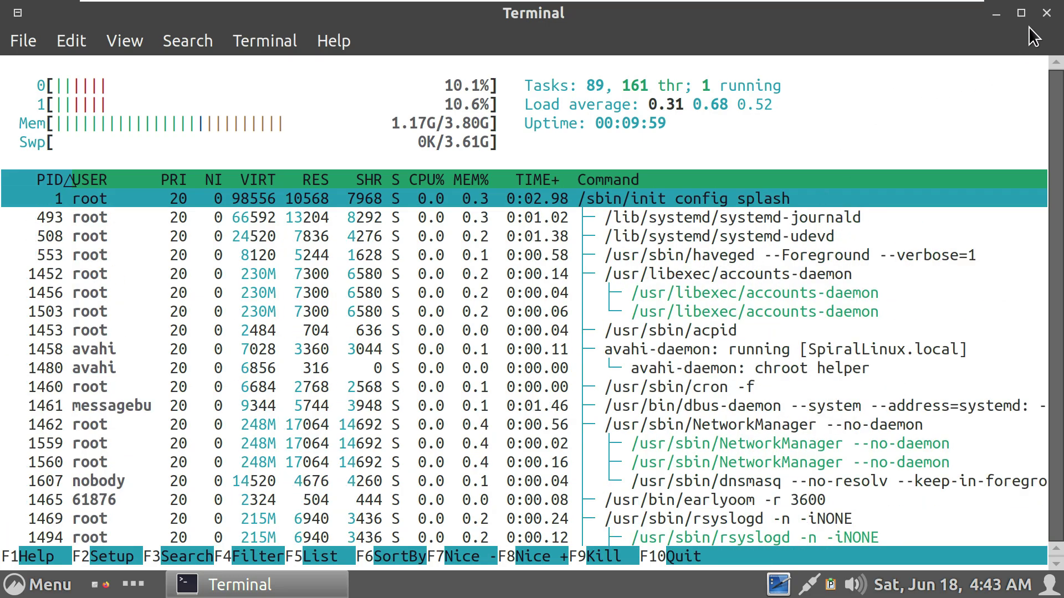
pyautogui.click(1047, 12)
# - Open Panel settings, review the visibility, height and appearance options, and close the window
pyautogui.rightClick(350, 580)
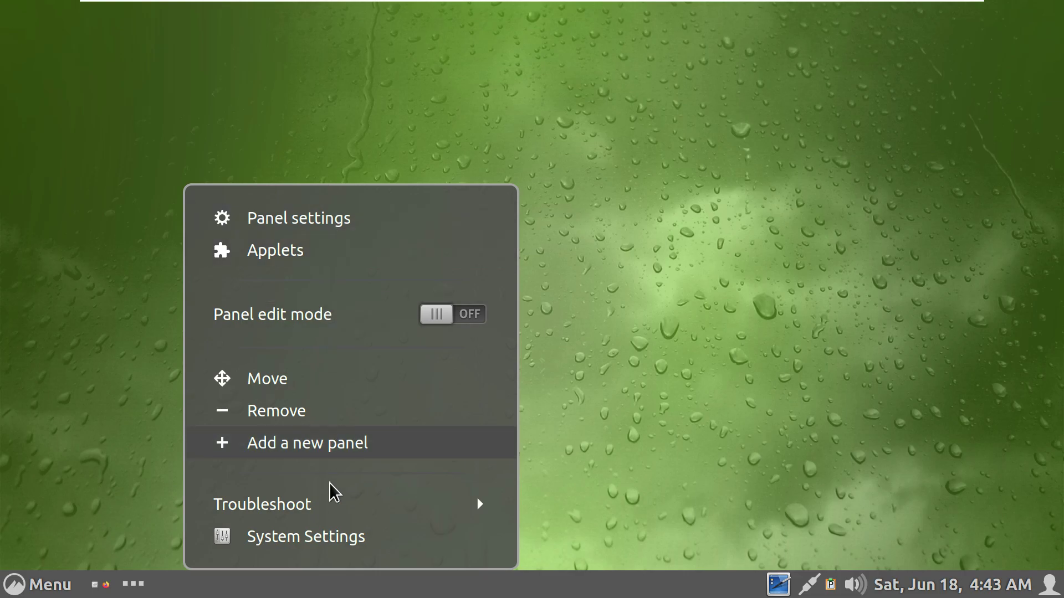
pyautogui.click(314, 224)
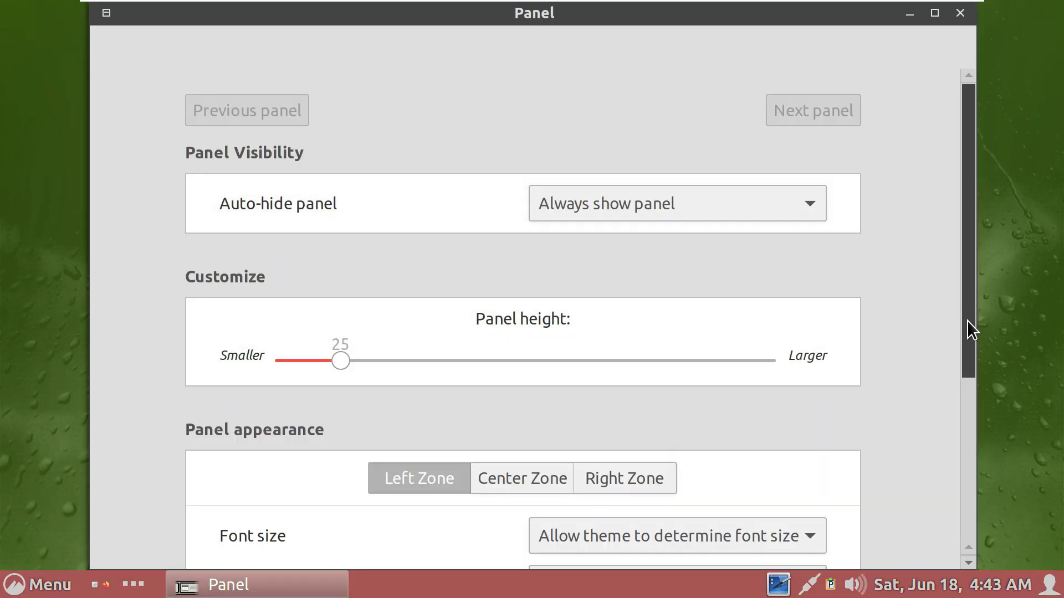
pyautogui.moveTo(966, 320); pyautogui.dragTo(949, 175)
pyautogui.click(960, 12)
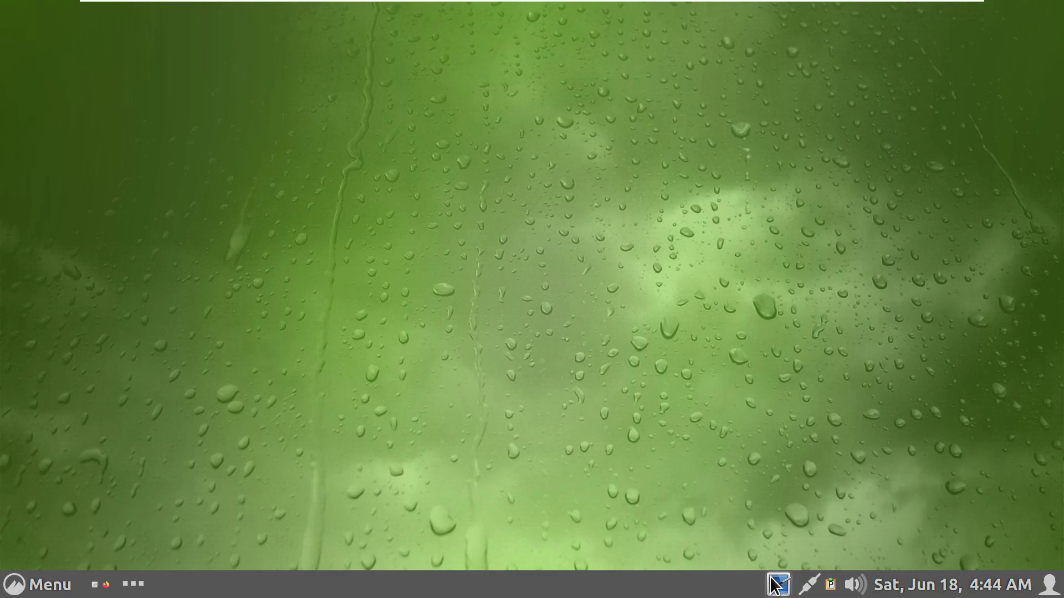
# - Launch the terminal by searching the applications for "ter", and run neofetch
pyautogui.click(56, 583)
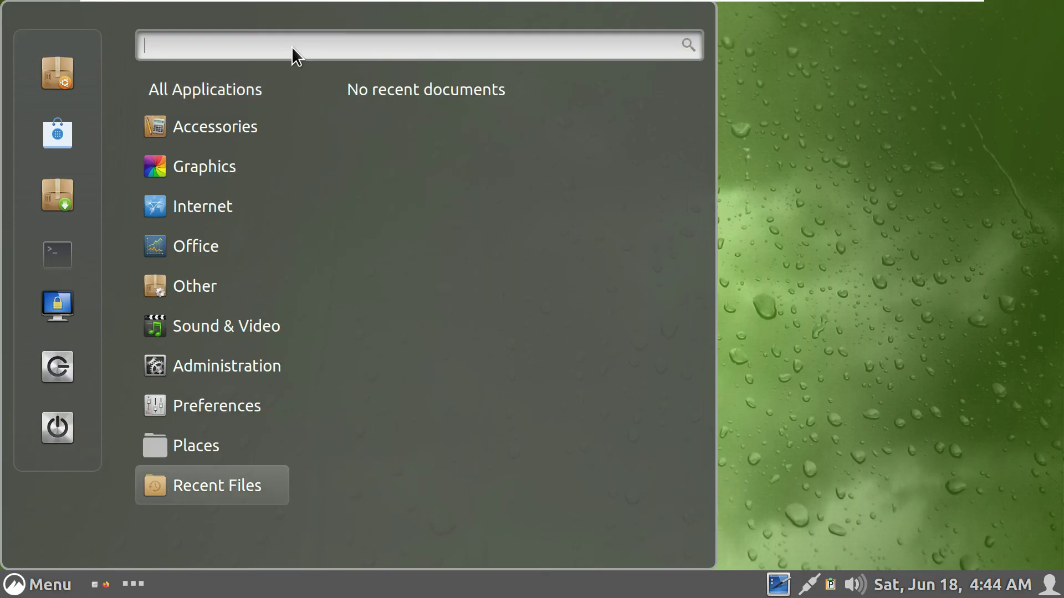
pyautogui.write('ter')
pyautogui.click(396, 93)
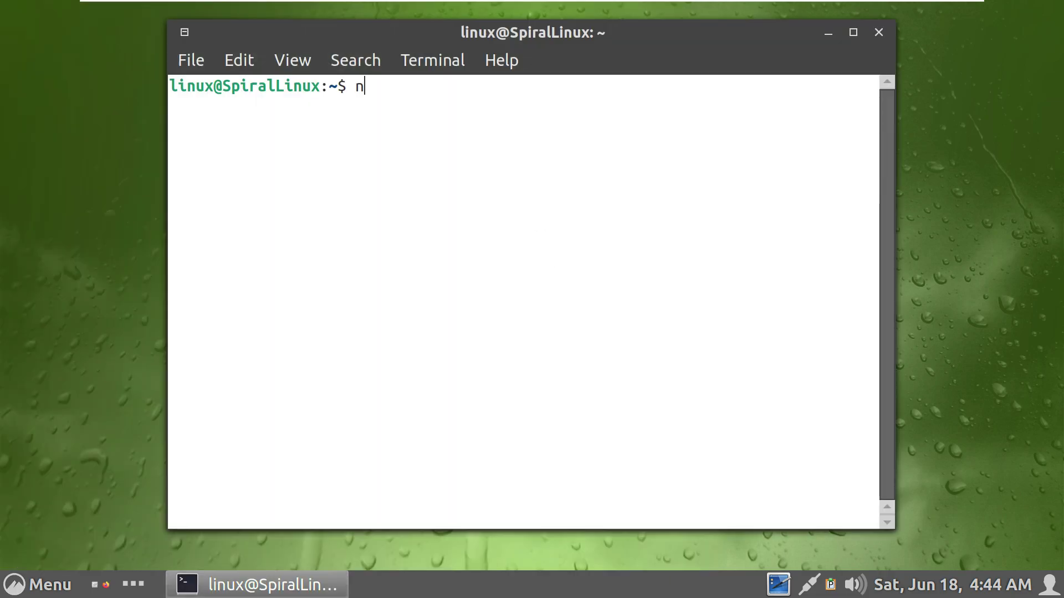
pyautogui.write('neofetch')
pyautogui.press('Return')
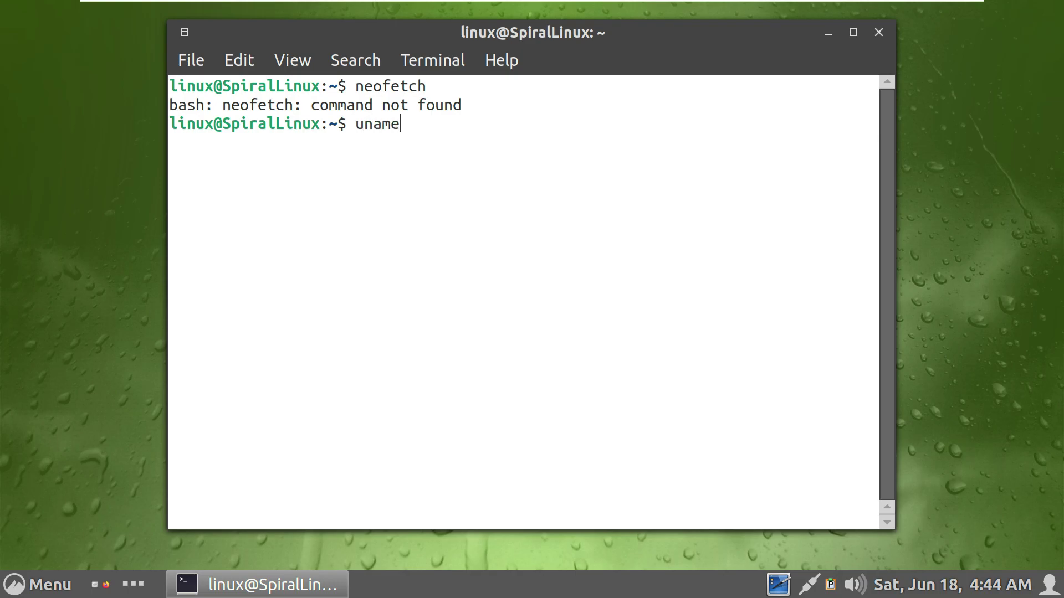
# - Print the kernel information with uname -a and uname -r, and exit the terminal
pyautogui.write('uname -a')
pyautogui.press('Return')
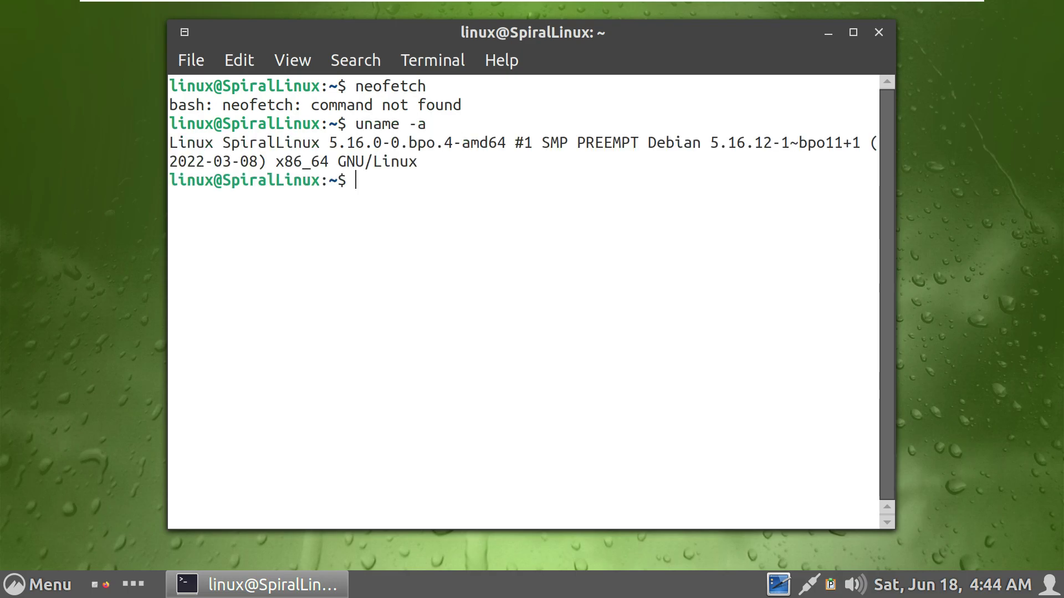
pyautogui.write('uname -r')
pyautogui.press('Return')
pyautogui.moveTo(376, 195); pyautogui.dragTo(166, 196)
pyautogui.click(359, 221)
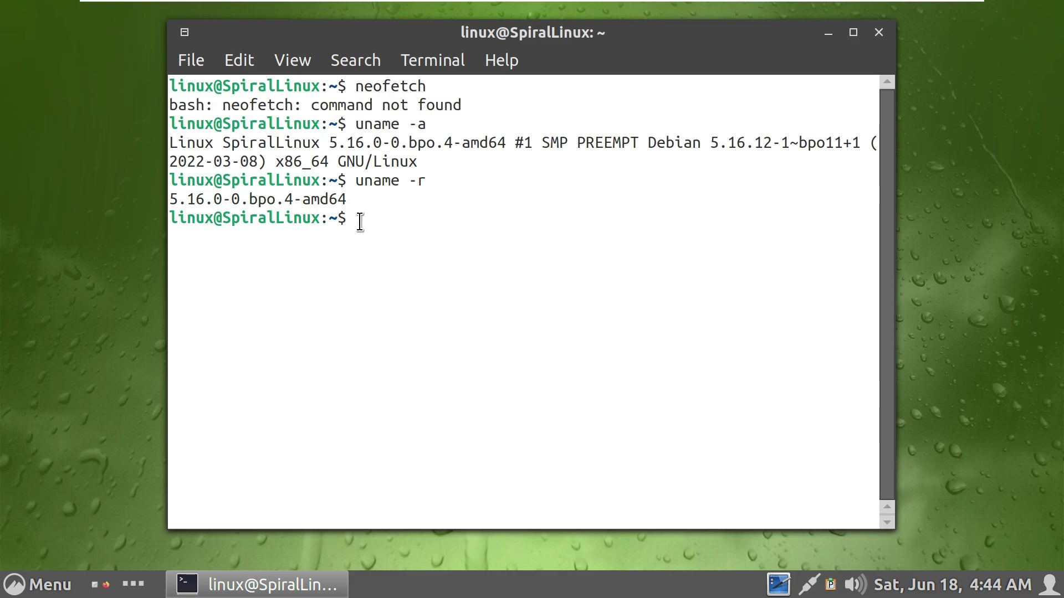
pyautogui.write('exit')
pyautogui.press('Return')
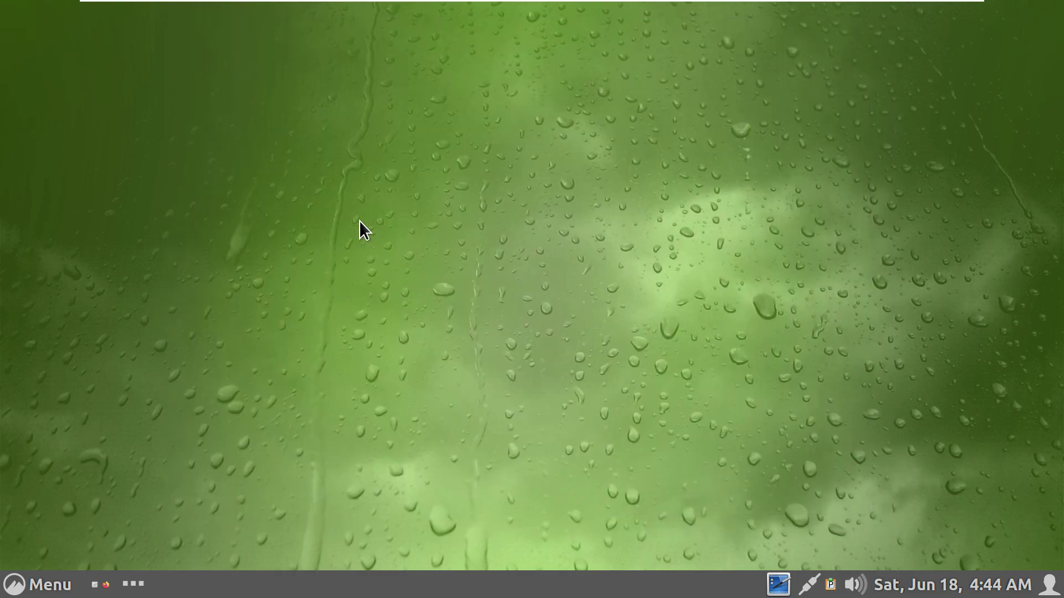
# - Open the desktop background settings and set the Road image from the Backgrounds collection as the wallpaper
pyautogui.rightClick(348, 161)
pyautogui.click(423, 261)
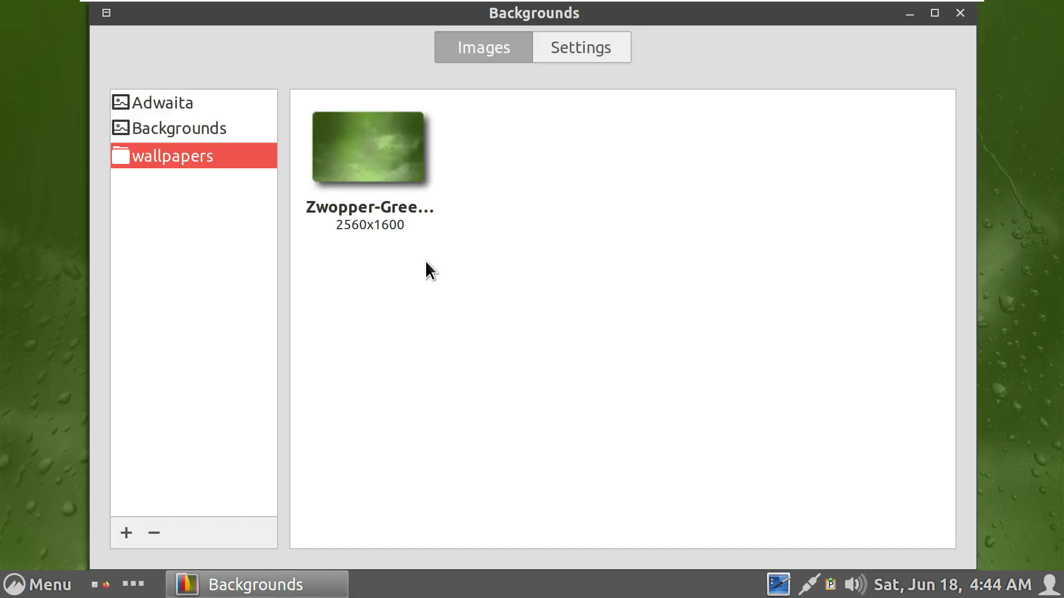
pyautogui.click(238, 136)
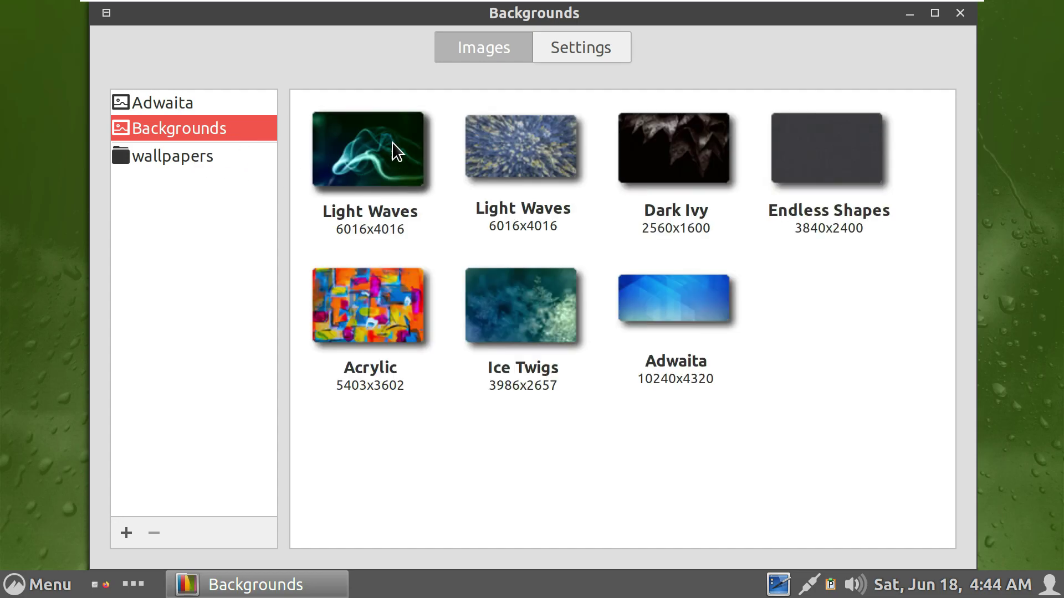
pyautogui.click(386, 455)
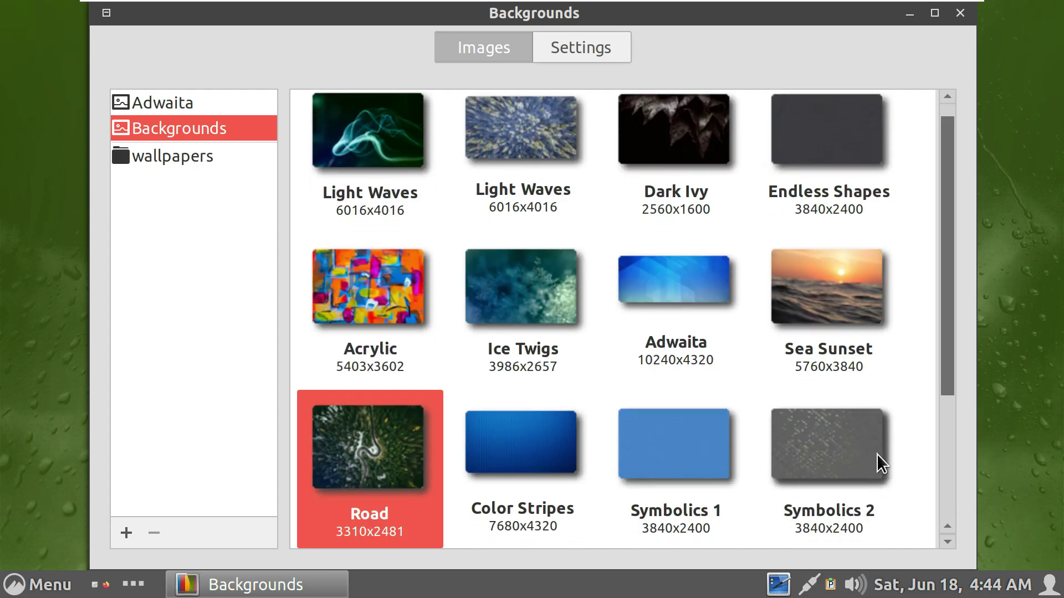
pyautogui.scroll(-3, 900, 427)
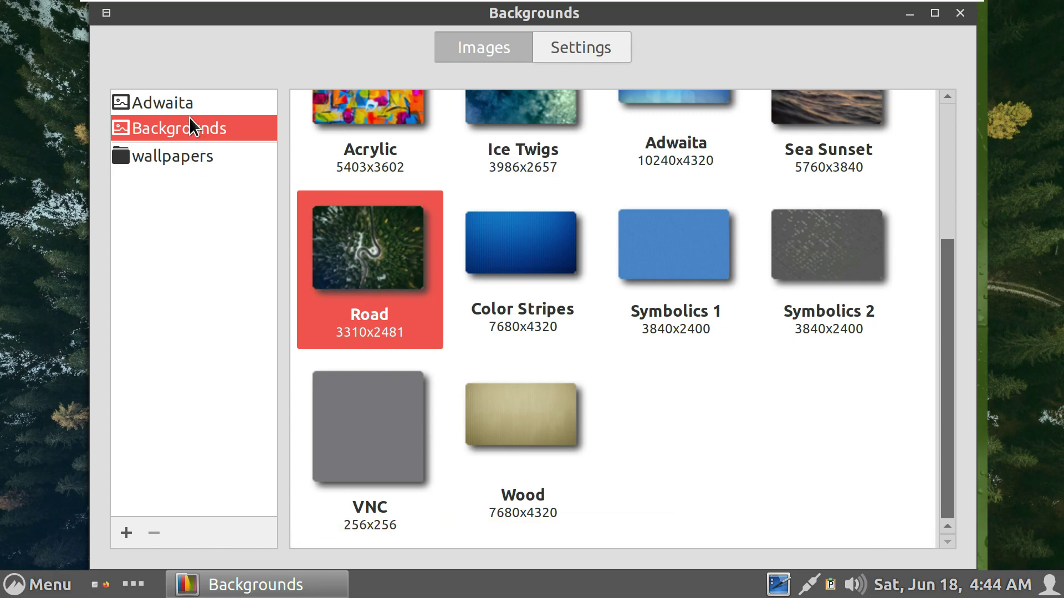
# - Review the Adwaita and wallpapers collections and the slideshow, aspect and color options, and close the Backgrounds window
pyautogui.click(188, 111)
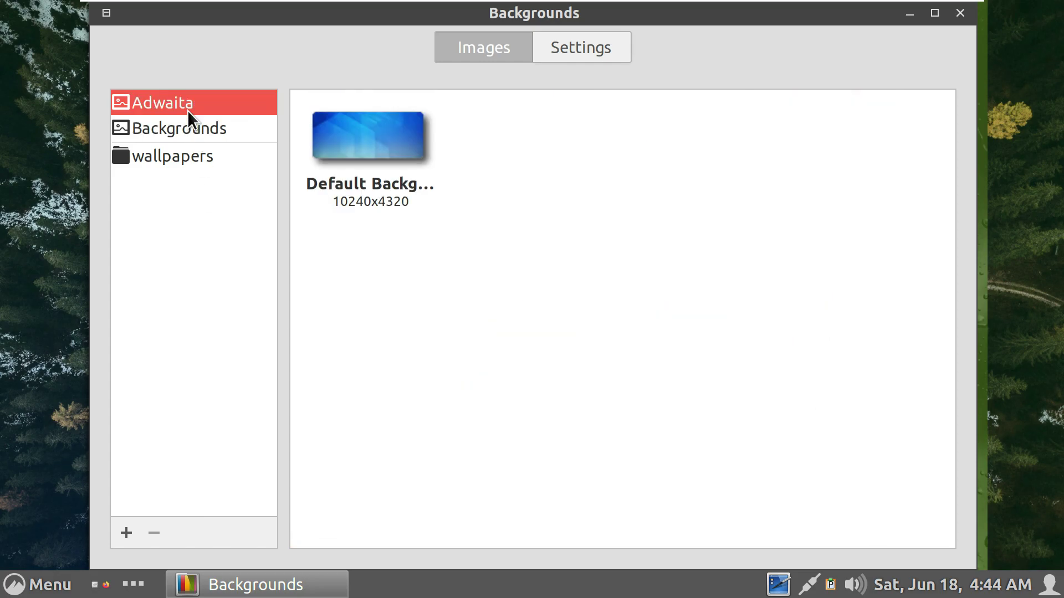
pyautogui.click(193, 151)
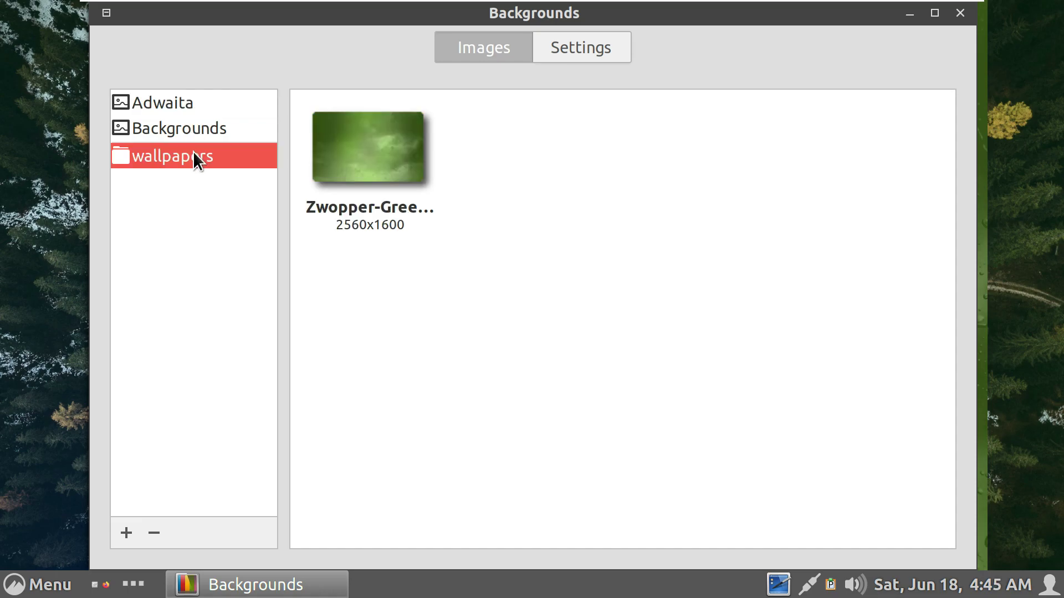
pyautogui.click(226, 127)
pyautogui.click(603, 50)
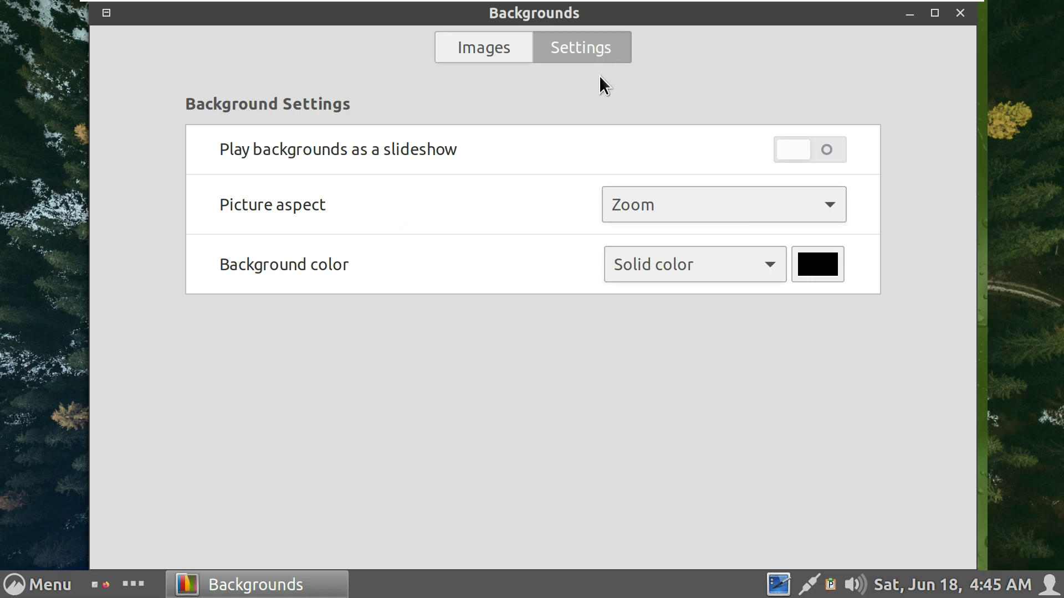
pyautogui.click(960, 13)
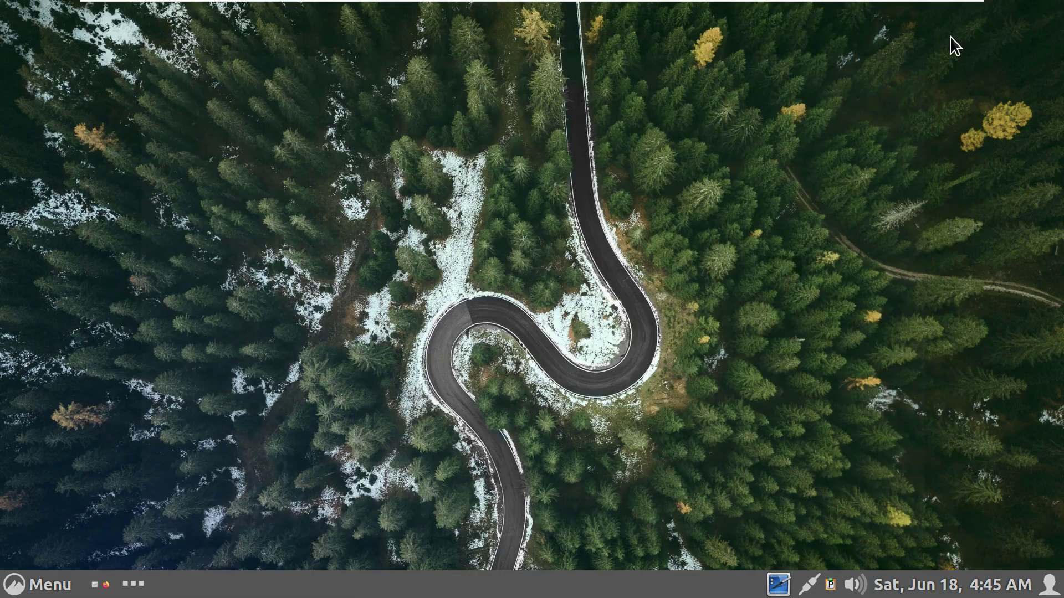
pyautogui.click(98, 586)
pyautogui.click(354, 45)
pyautogui.click(369, 117)
pyautogui.click(681, 472)
pyautogui.click(898, 14)
# - Launch Synaptic Package Manager from the application favorites and dismiss its Quick Introduction
pyautogui.click(21, 583)
pyautogui.moveTo(204, 497)
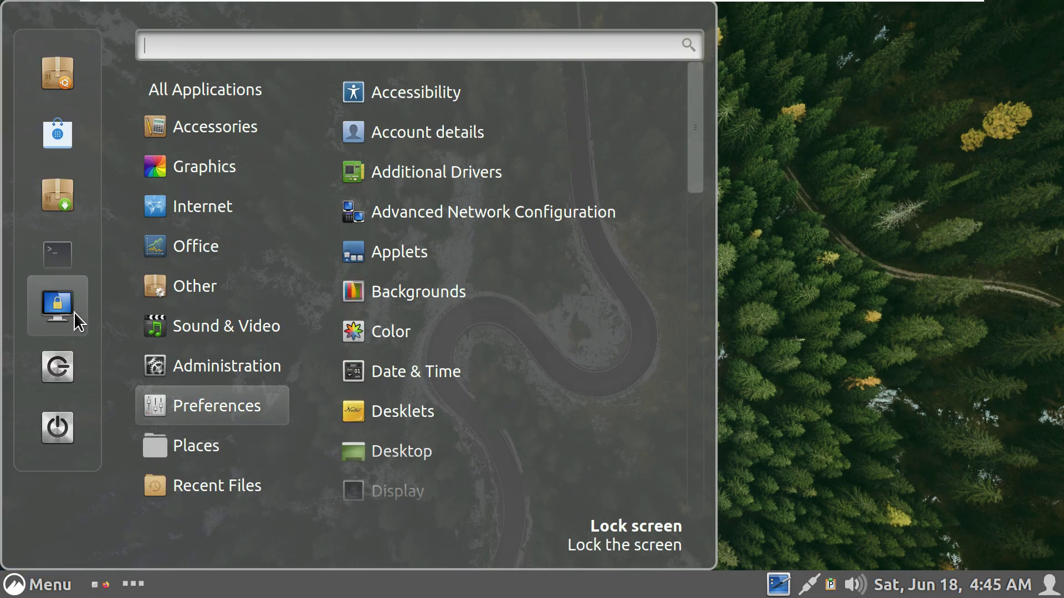
pyautogui.click(69, 200)
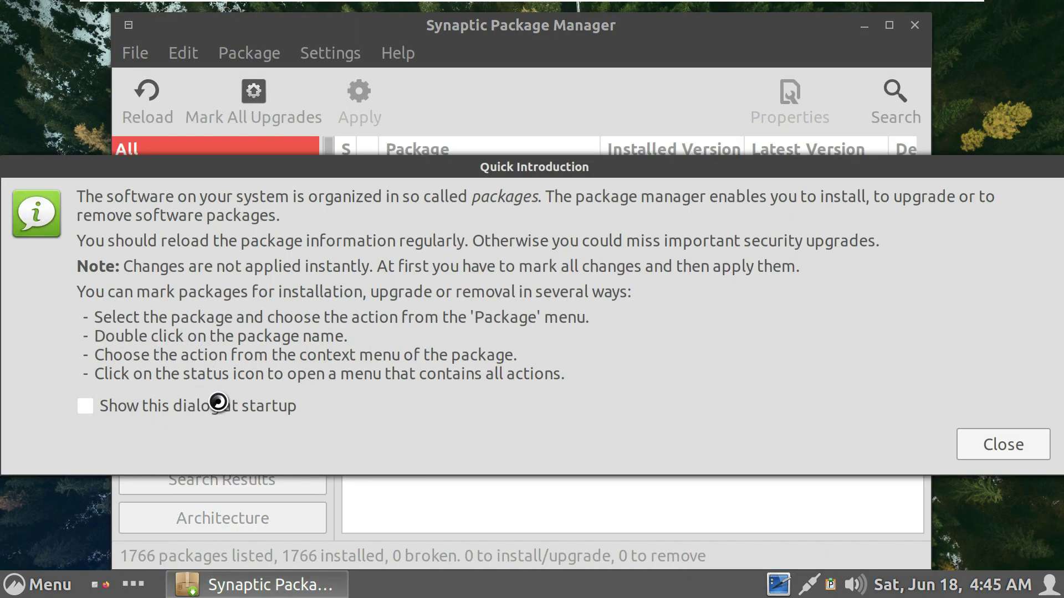
pyautogui.click(985, 445)
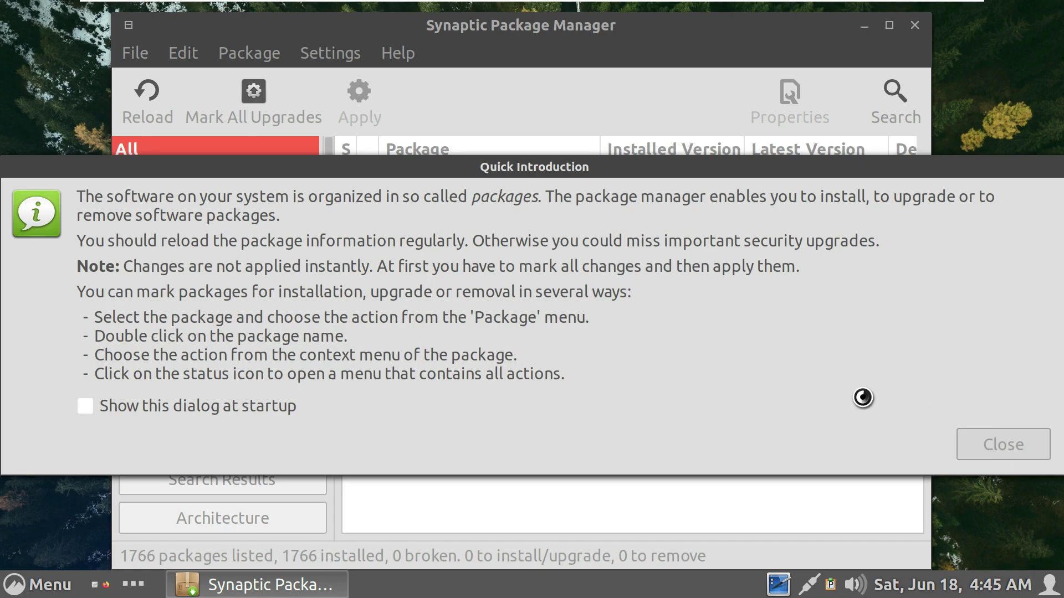
# - Browse the list of all packages down to its end, and close Synaptic Package Manager
pyautogui.click(398, 53)
pyautogui.click(432, 160)
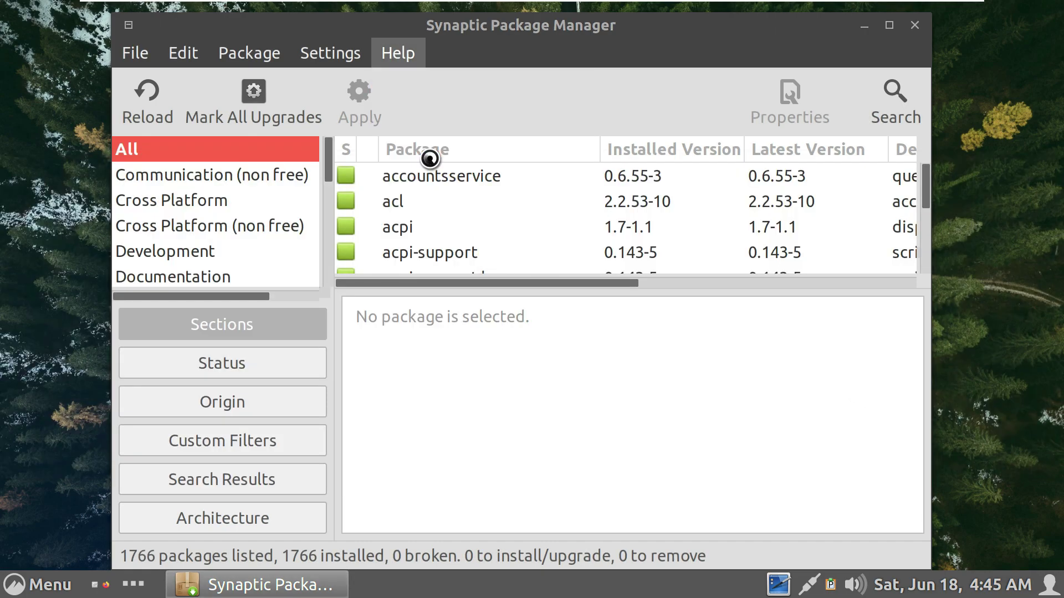
pyautogui.click(804, 474)
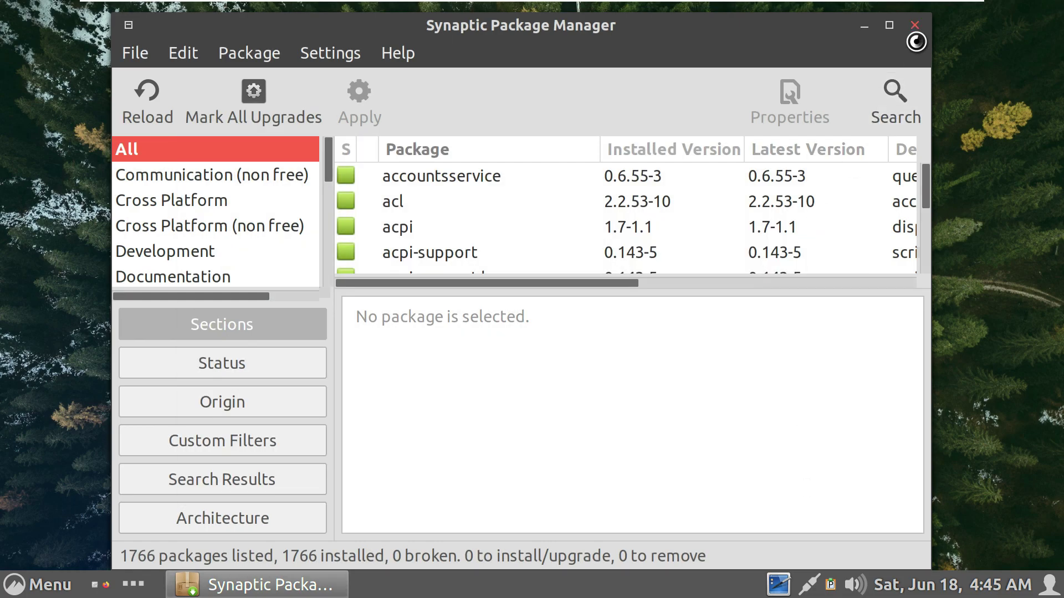
pyautogui.moveTo(927, 198); pyautogui.dragTo(922, 277)
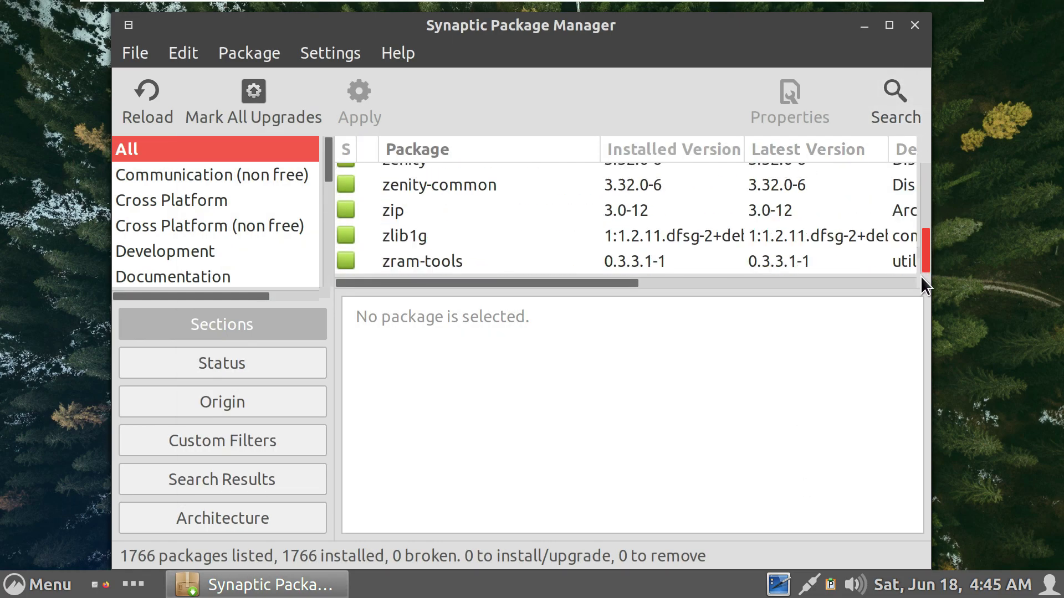
pyautogui.click(914, 25)
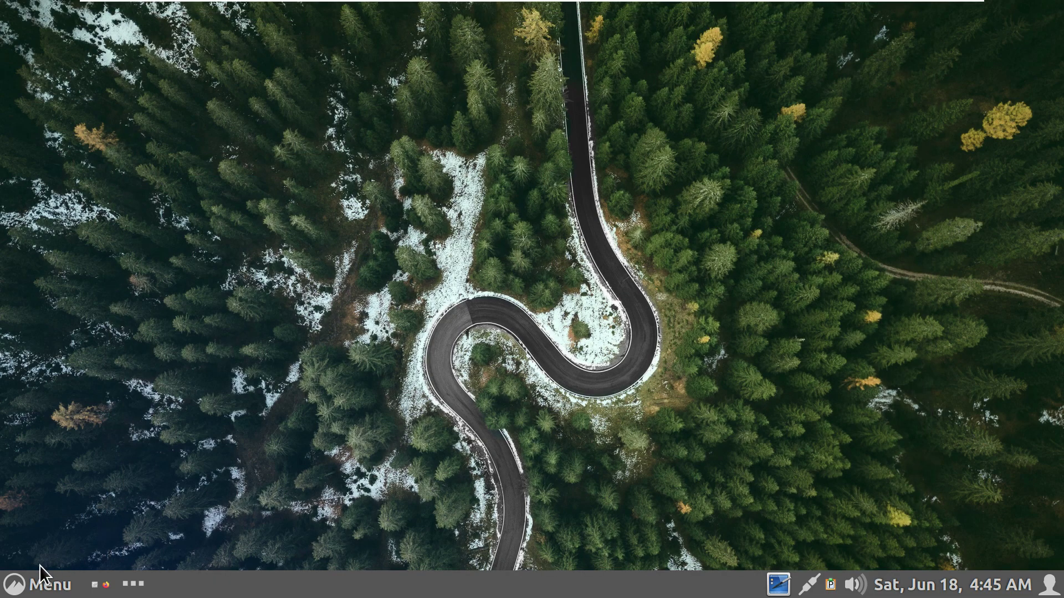
# - Launch the Software store from the application favorites and dismiss its welcome message
pyautogui.click(37, 584)
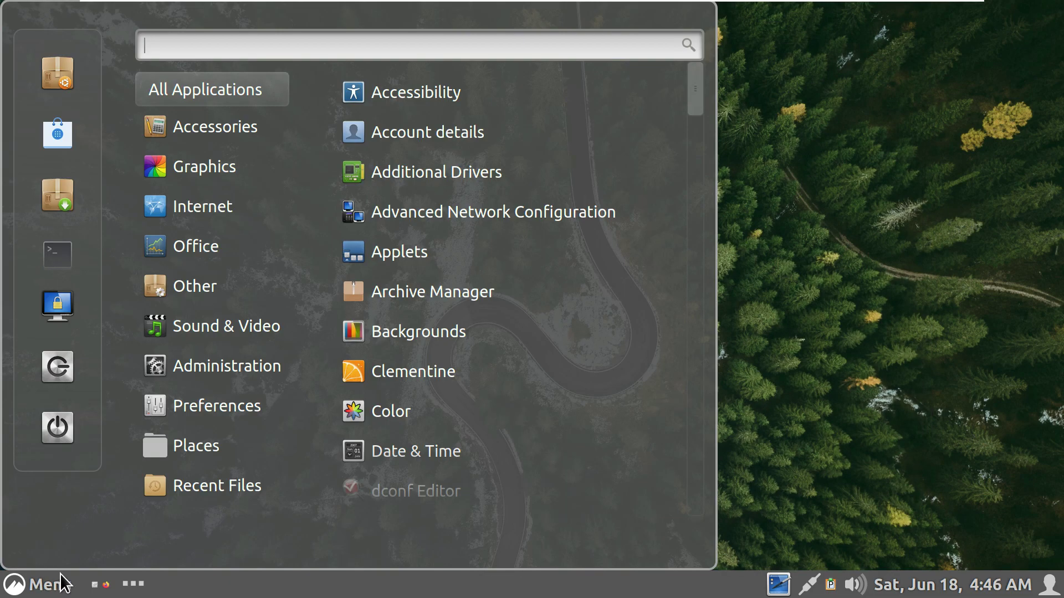
pyautogui.click(64, 142)
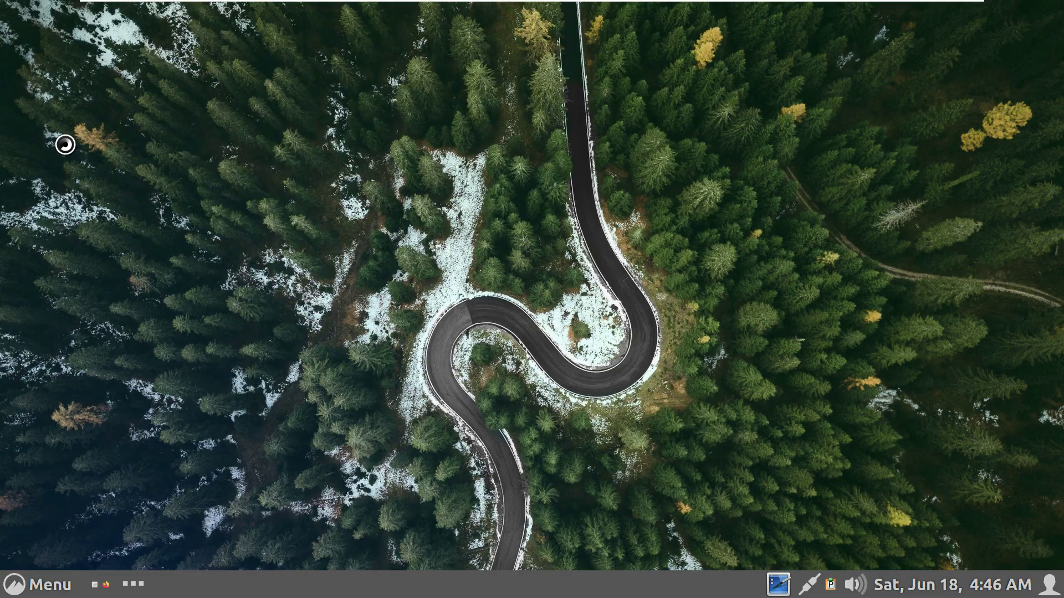
pyautogui.click(22, 576)
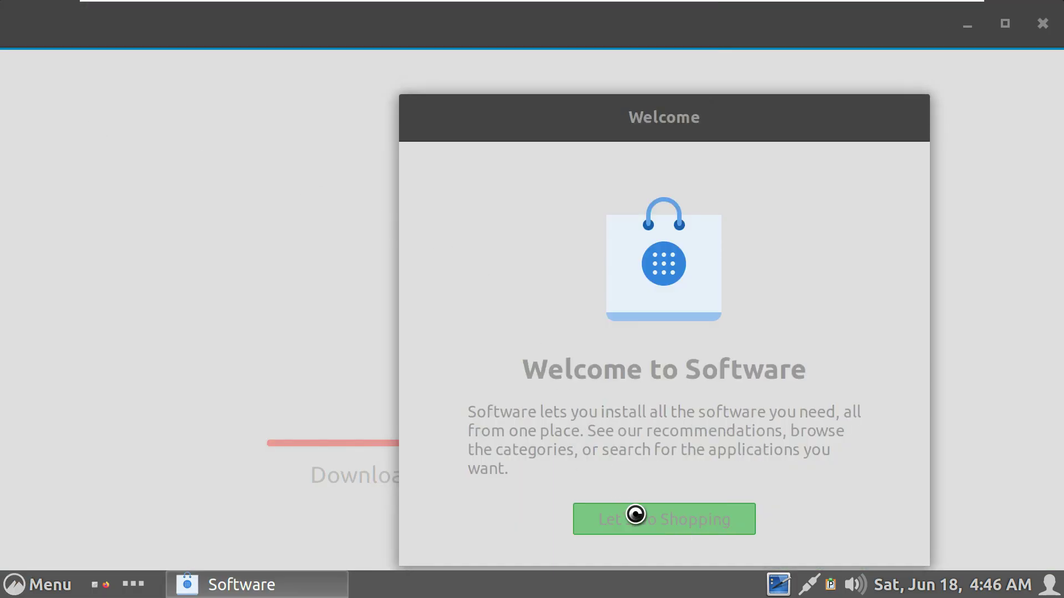
pyautogui.click(636, 514)
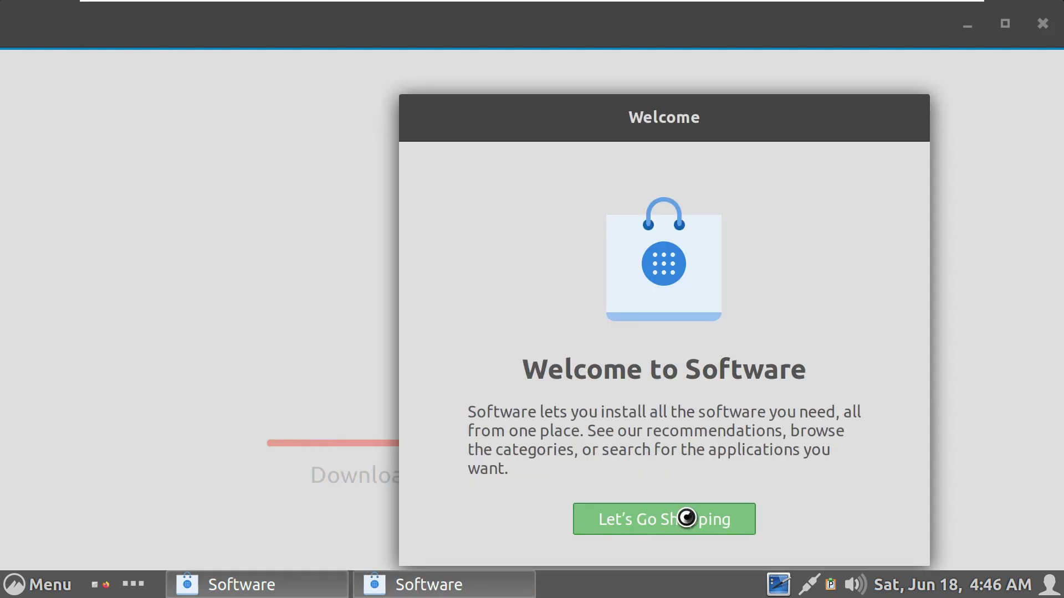
pyautogui.click(687, 518)
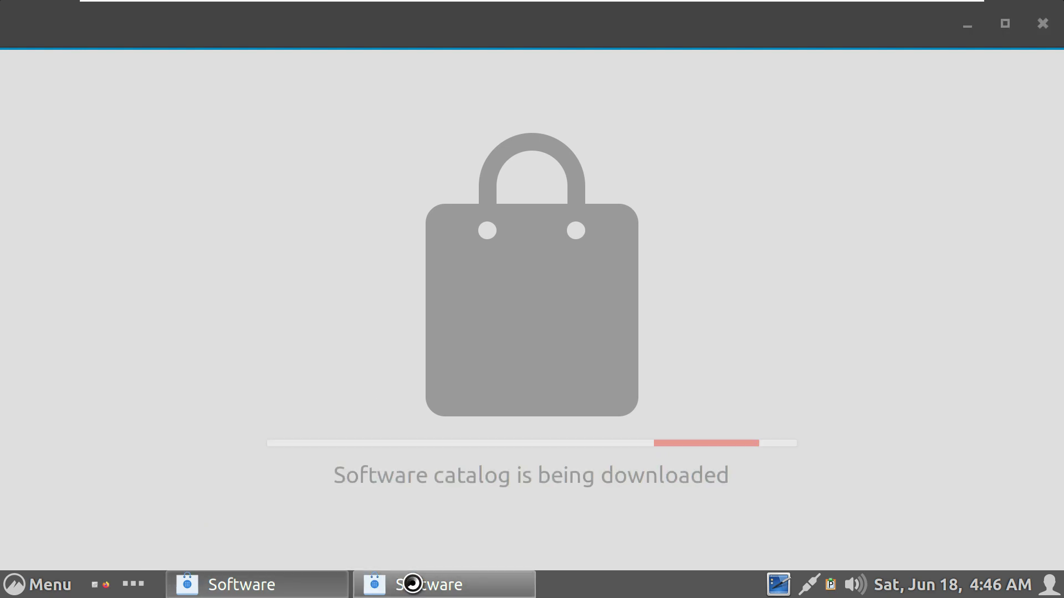
# - Close the duplicate Software window and keep the other one open
pyautogui.moveTo(398, 592)
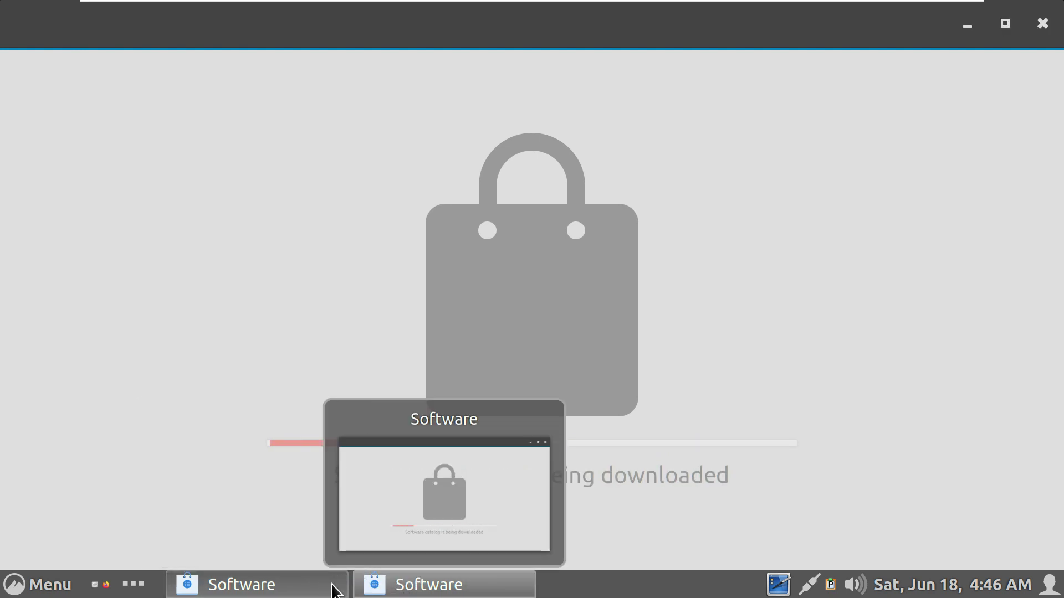
pyautogui.rightClick(434, 573)
pyautogui.click(442, 543)
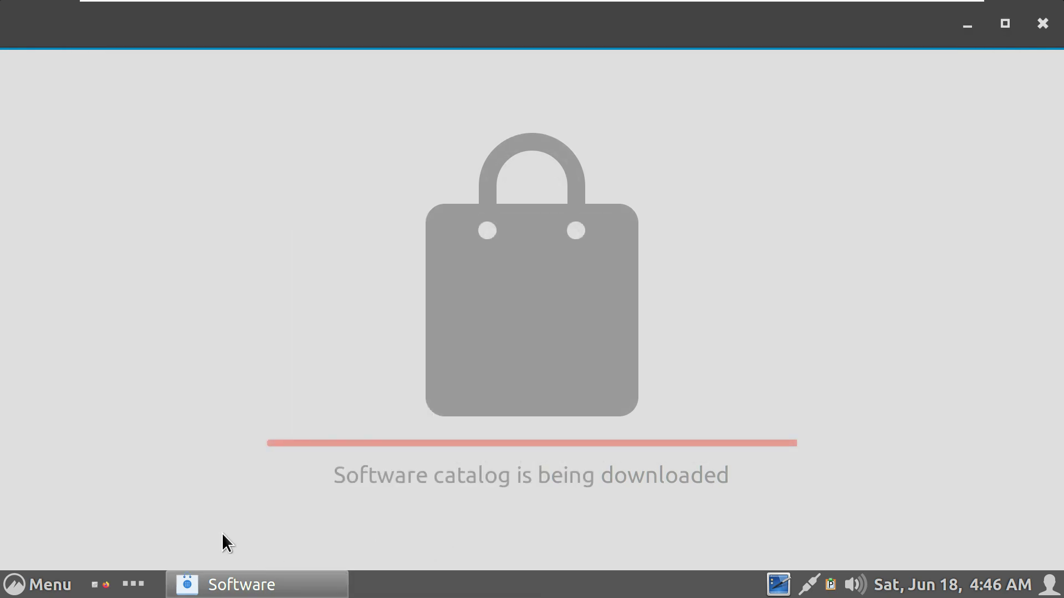
# - Examine the preinstalled applications in the Graphics, Internet, Office, Other, Sound & Video and Administration categories
pyautogui.click(35, 573)
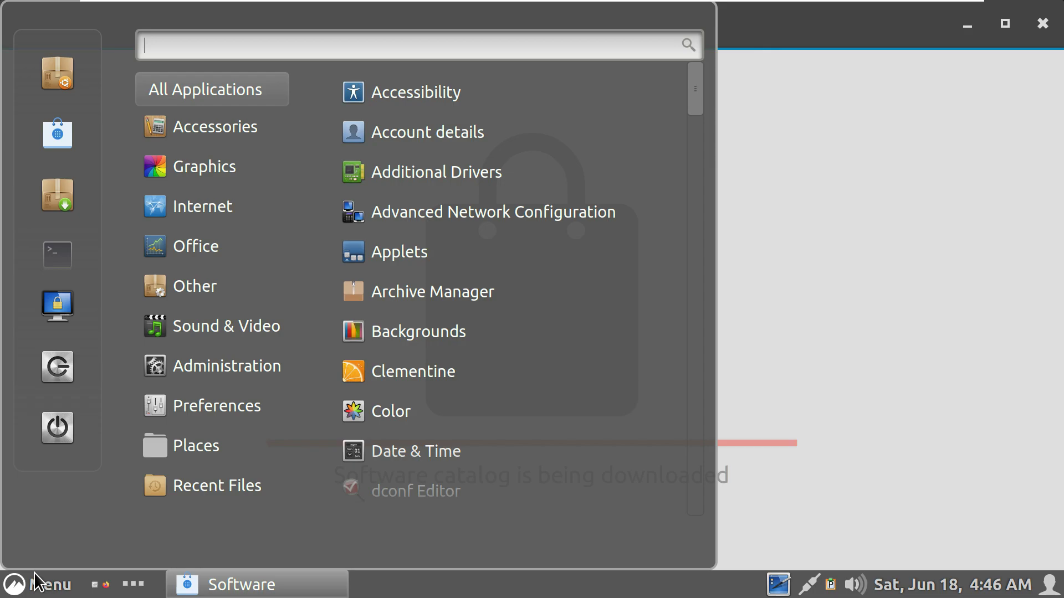
pyautogui.moveTo(149, 391)
pyautogui.moveTo(271, 140)
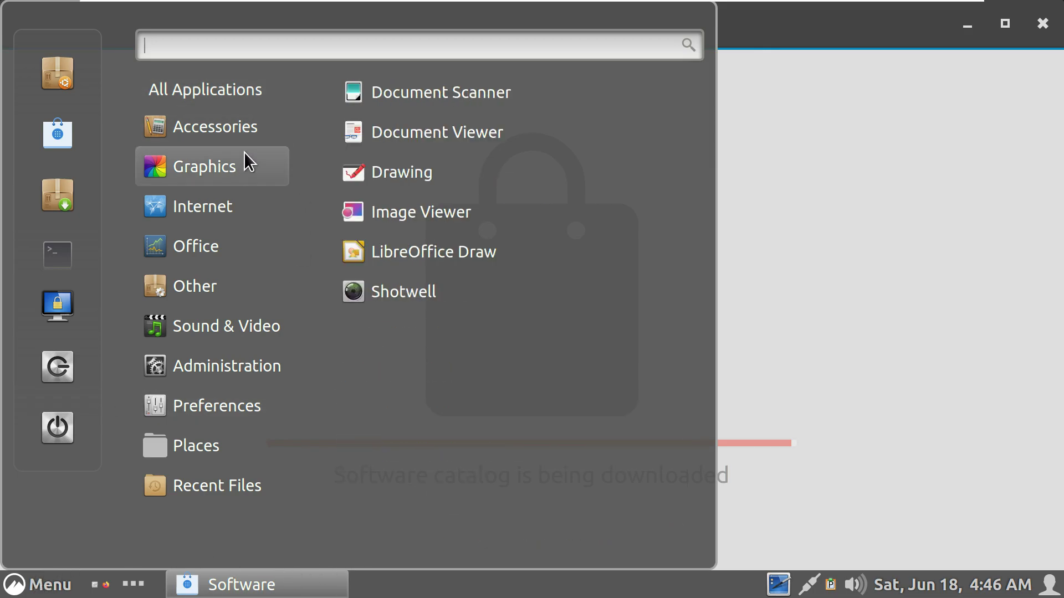
pyautogui.moveTo(244, 206)
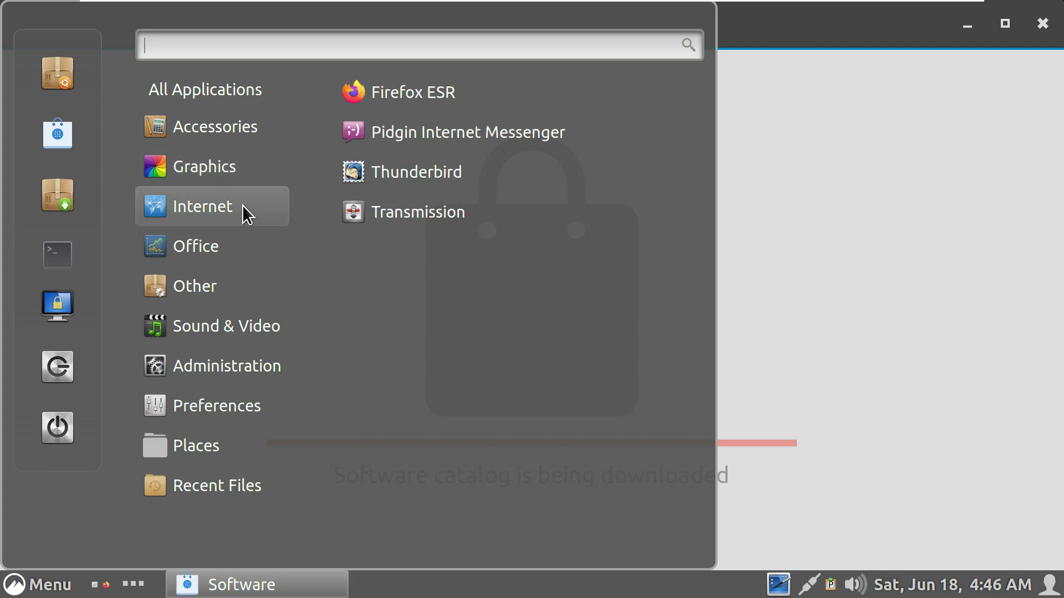
pyautogui.moveTo(236, 238)
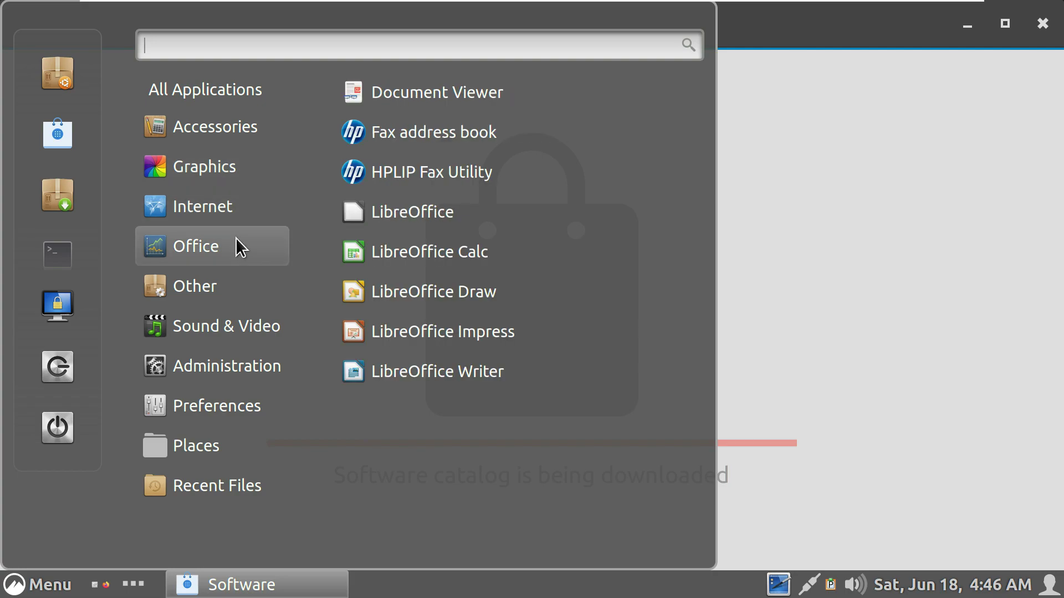
pyautogui.moveTo(222, 290)
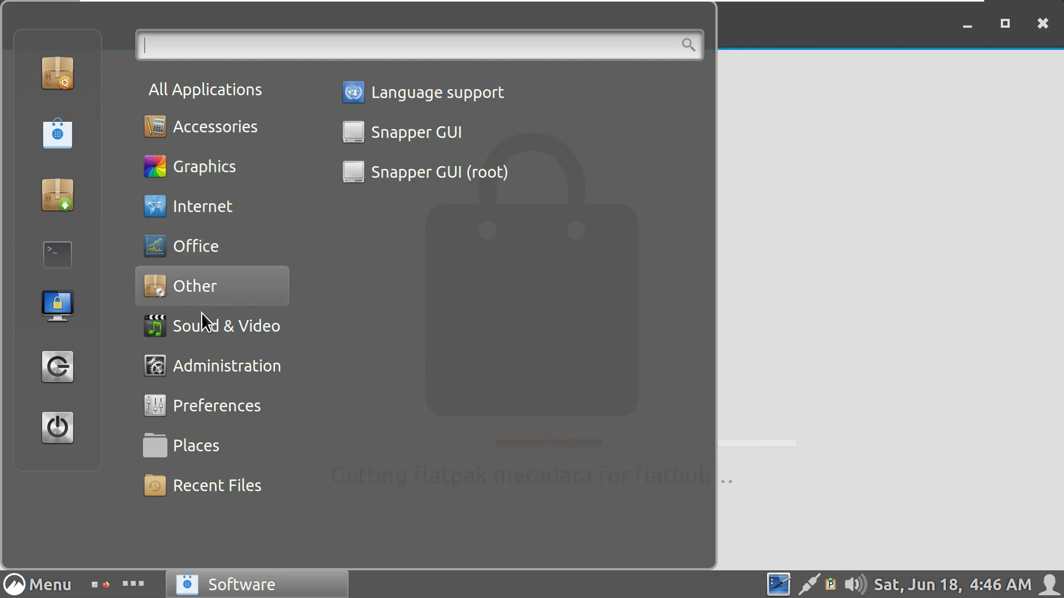
pyautogui.moveTo(208, 331)
pyautogui.moveTo(209, 364)
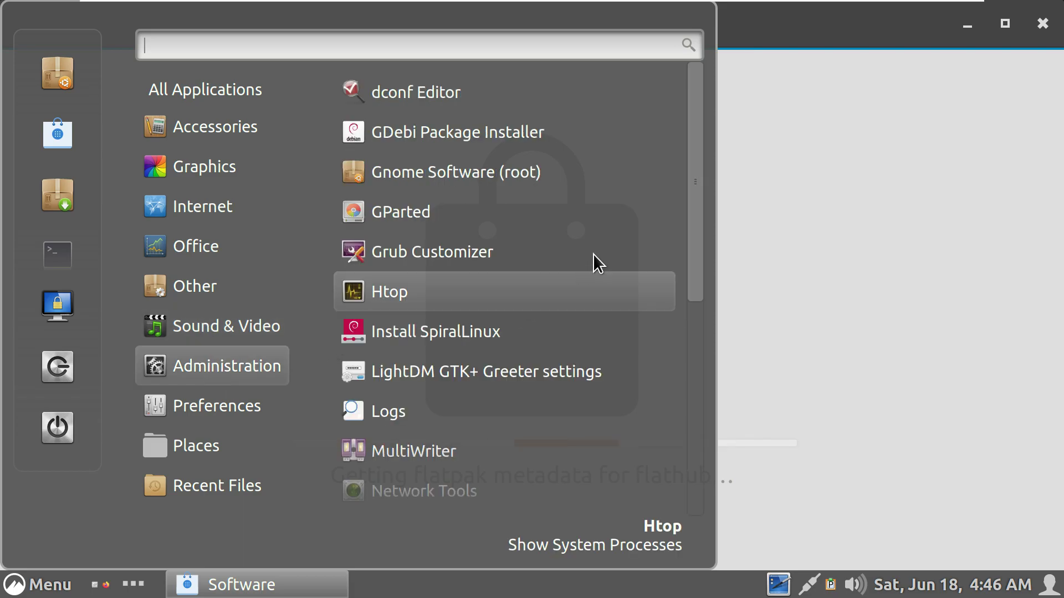
pyautogui.moveTo(695, 216); pyautogui.dragTo(663, 438)
# - Look through the Preferences category of the applications and open the Themes settings
pyautogui.moveTo(268, 420)
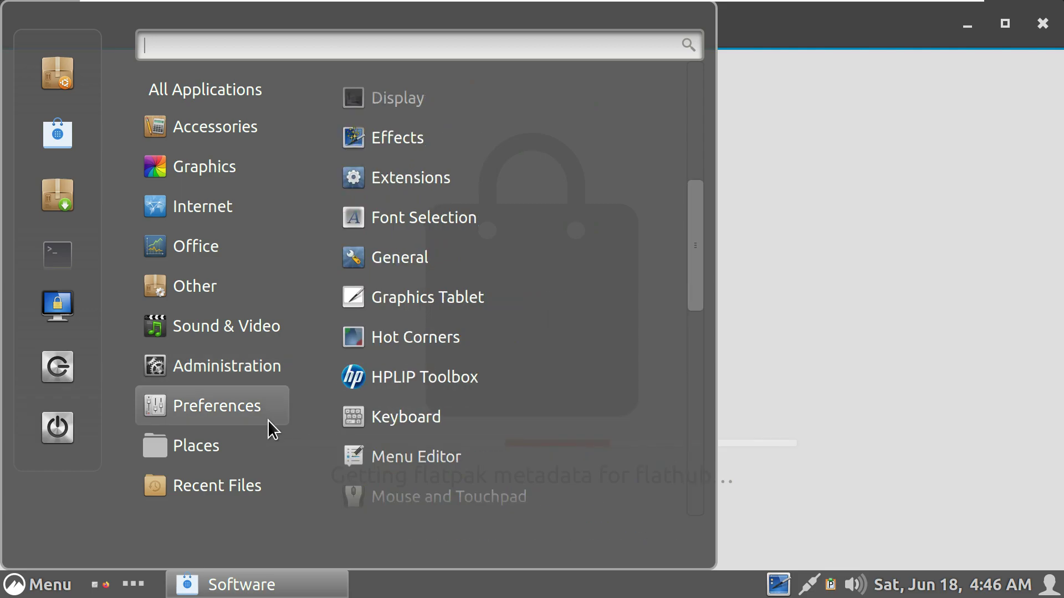
pyautogui.scroll(-5, 501, 367)
pyautogui.scroll(-4, 500, 367)
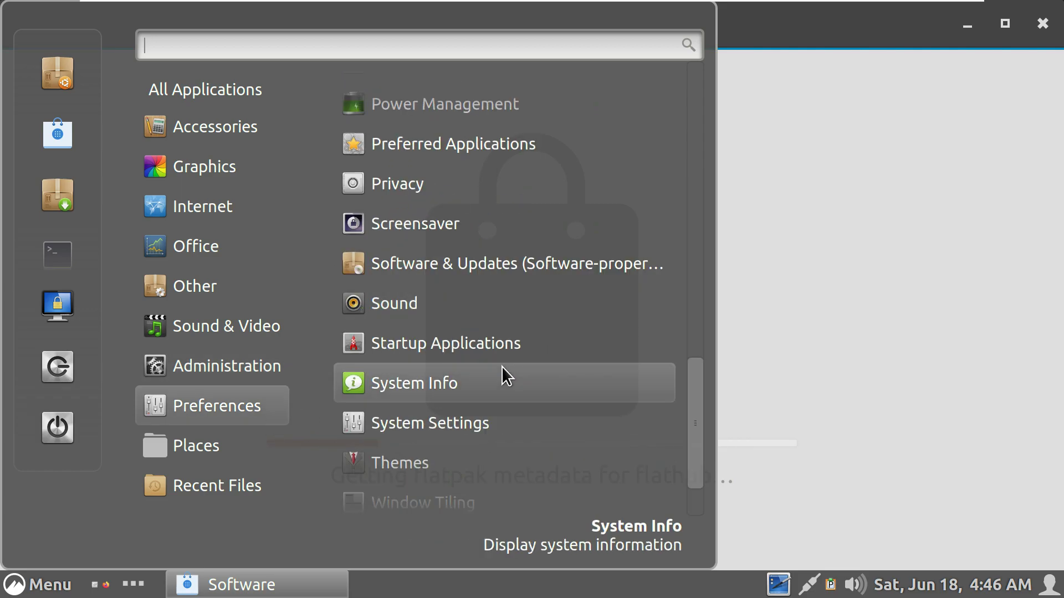
pyautogui.scroll(-1, 501, 367)
pyautogui.scroll(-1, 502, 368)
pyautogui.click(502, 368)
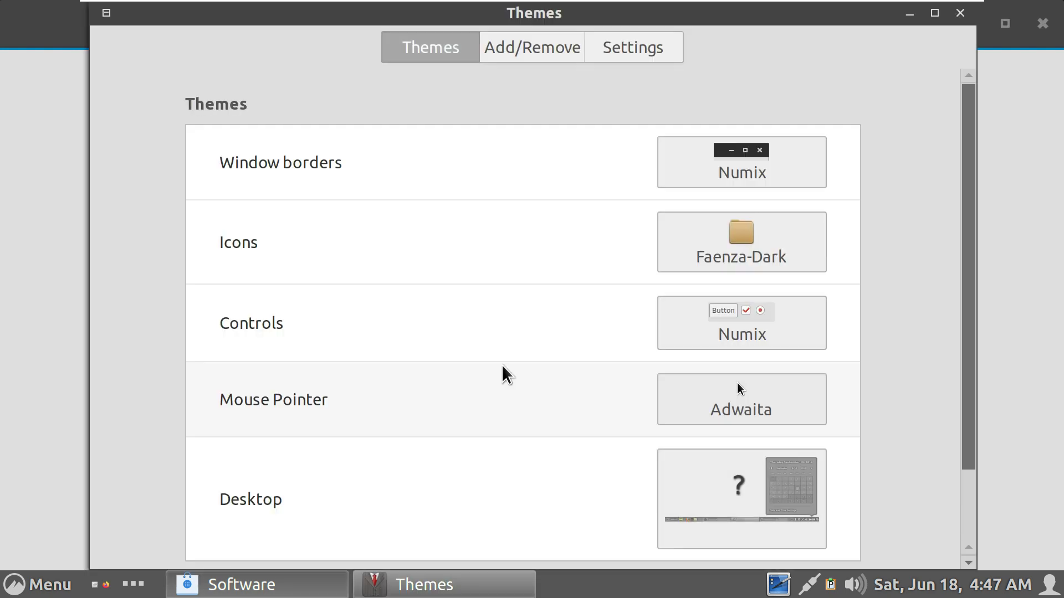
# - Review the Add/Remove and Settings pages of the theme configuration, and close the Themes window
pyautogui.click(552, 53)
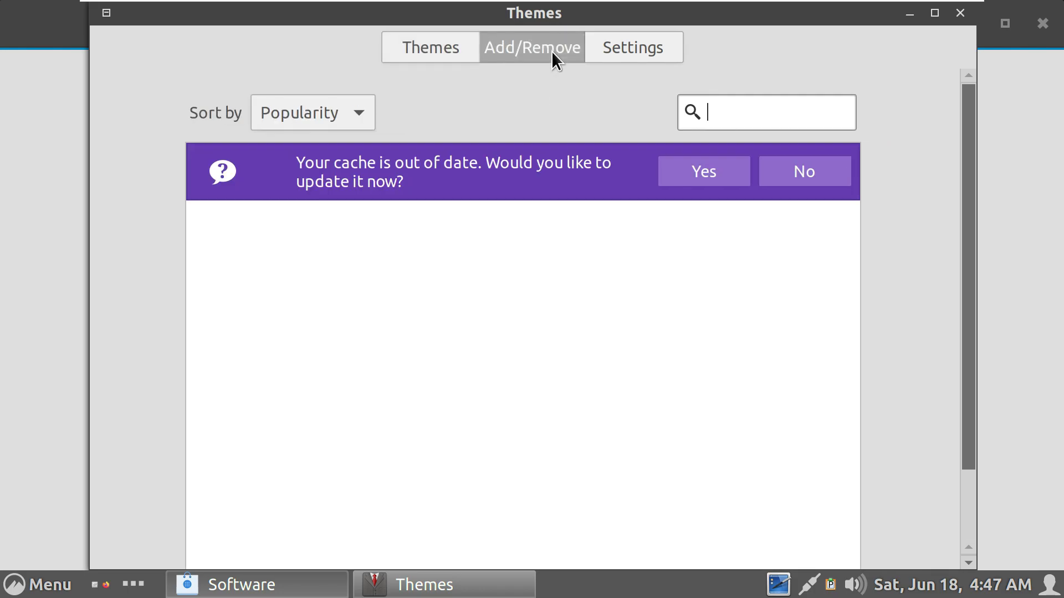
pyautogui.click(636, 49)
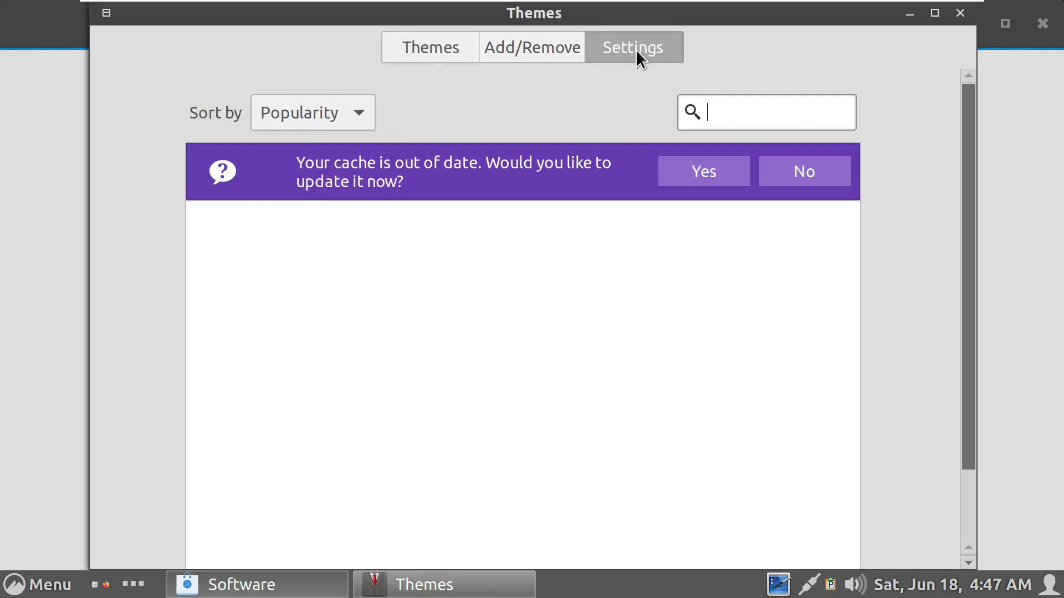
pyautogui.click(411, 48)
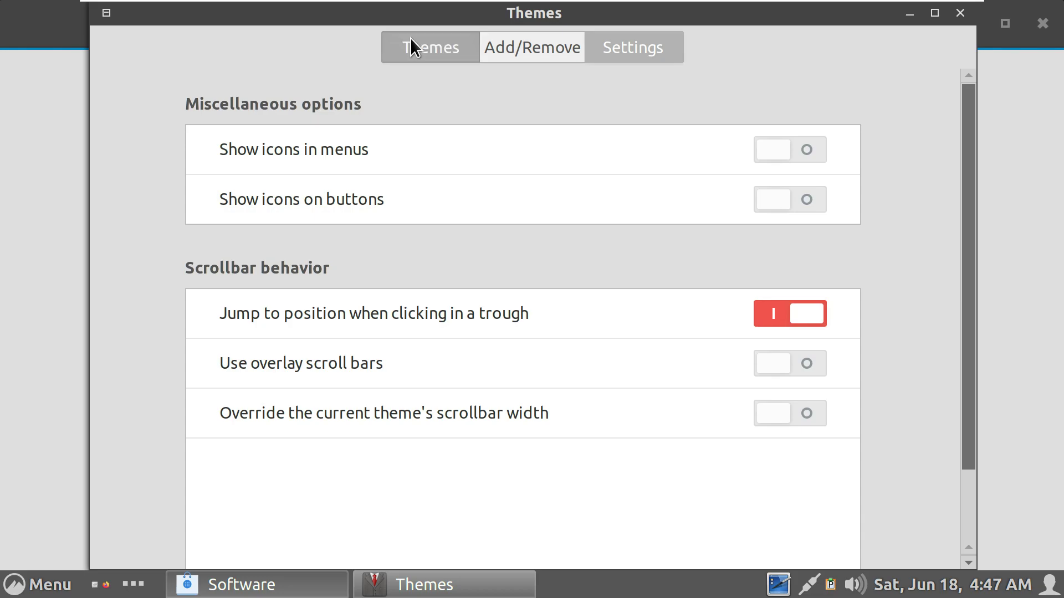
pyautogui.hotkey('alt', 'F4')
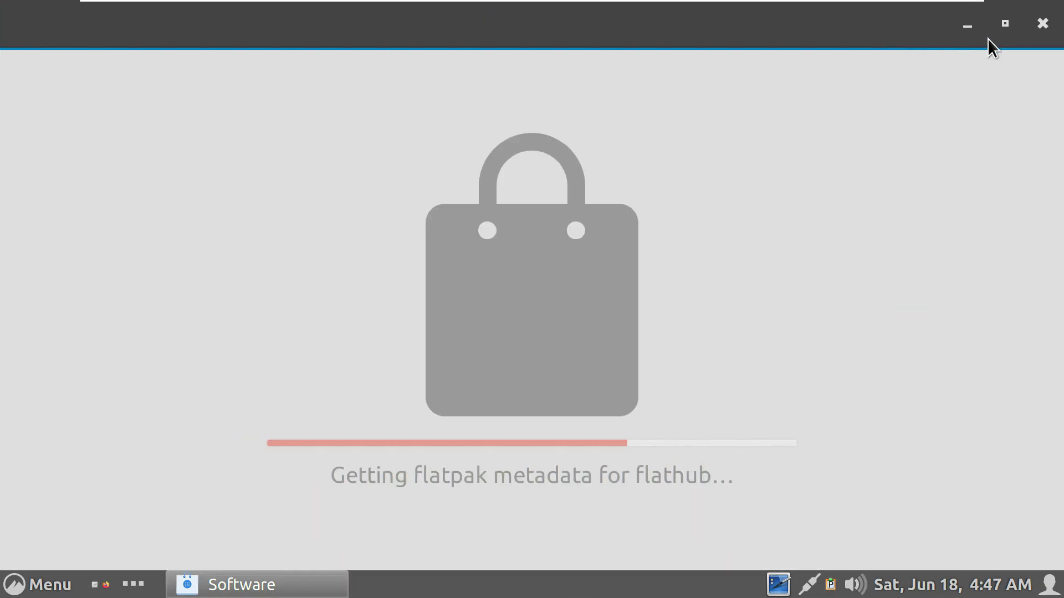
# - Restore the maximized Software window to its smaller size and try to lock the screen
pyautogui.click(1001, 26)
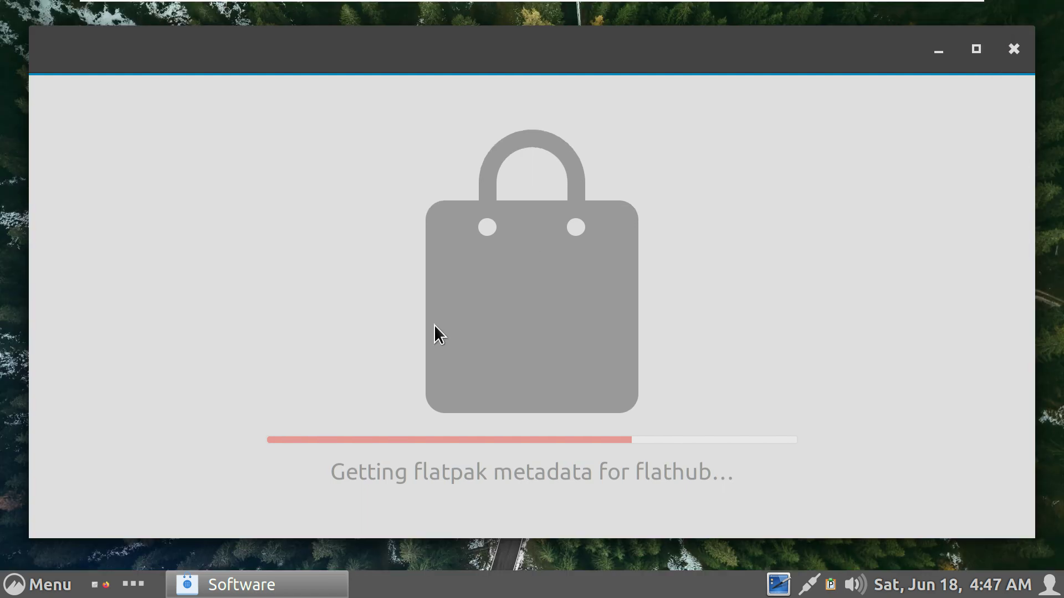
pyautogui.click(34, 586)
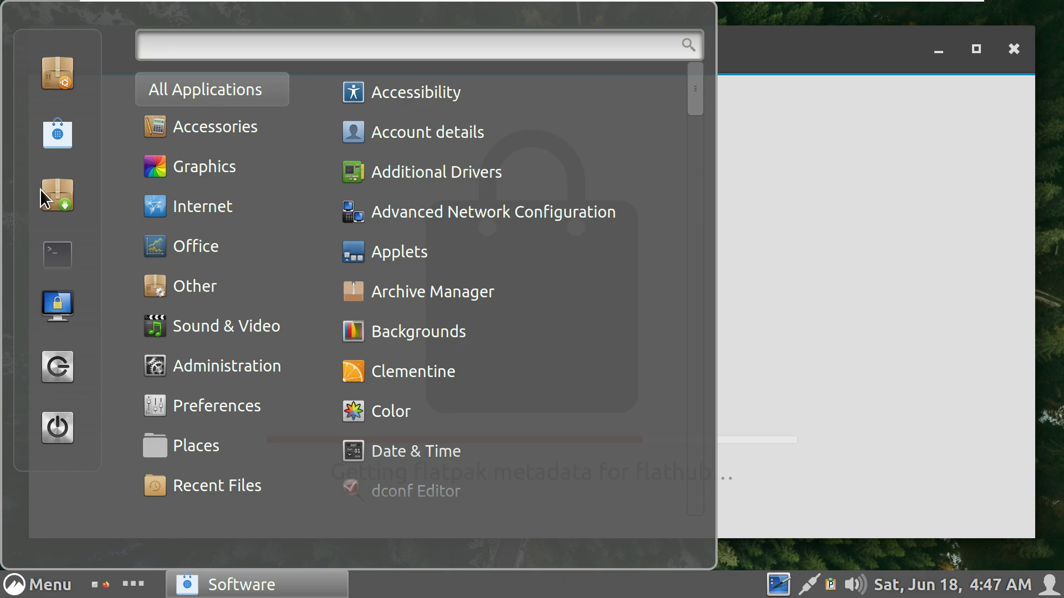
pyautogui.click(62, 308)
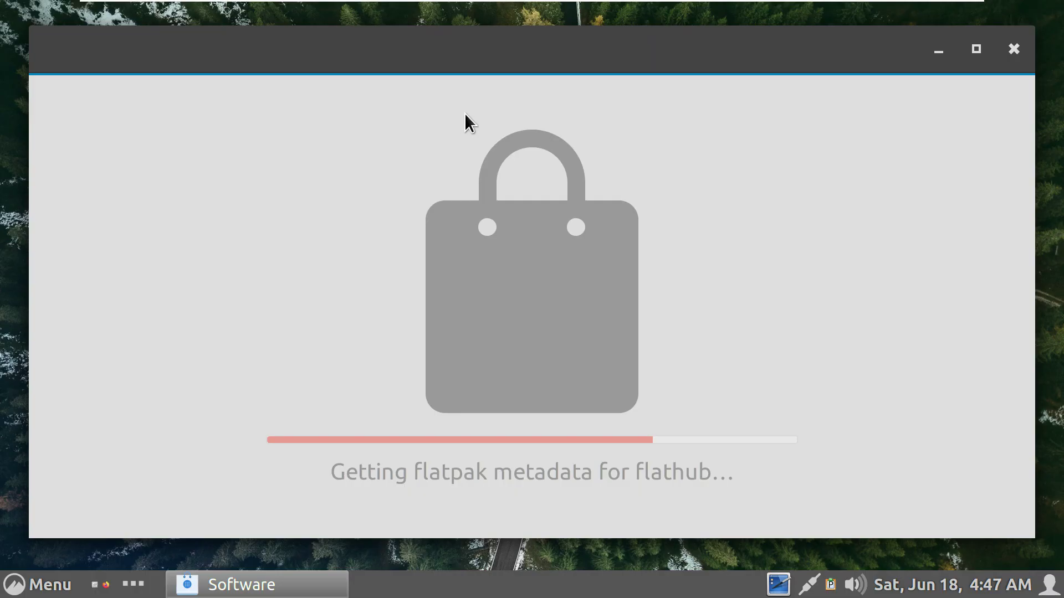
# - Browse the entries in the Preferences category of the applications
pyautogui.click(32, 574)
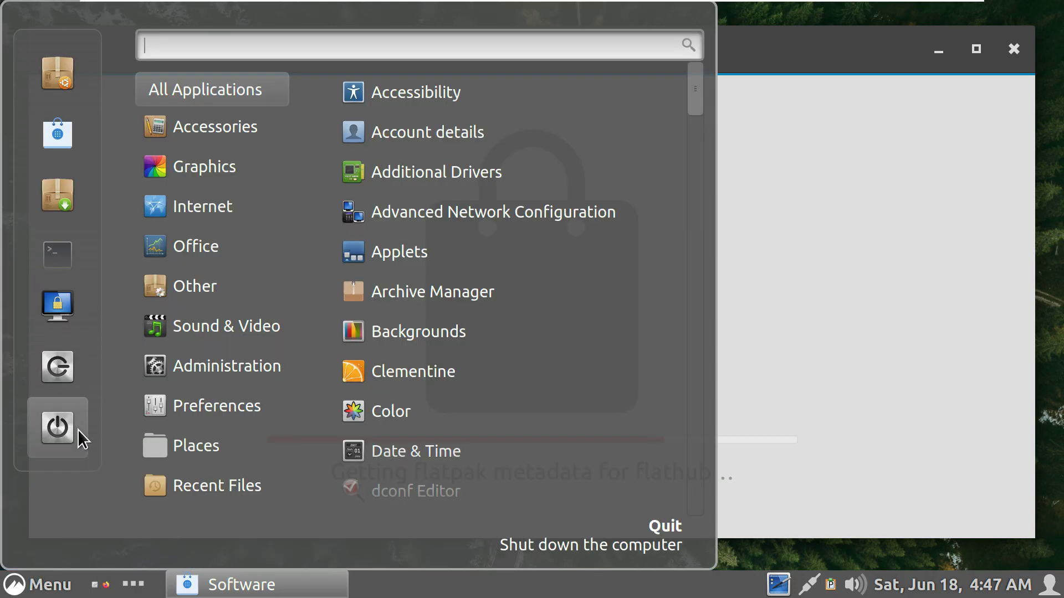
pyautogui.moveTo(279, 391)
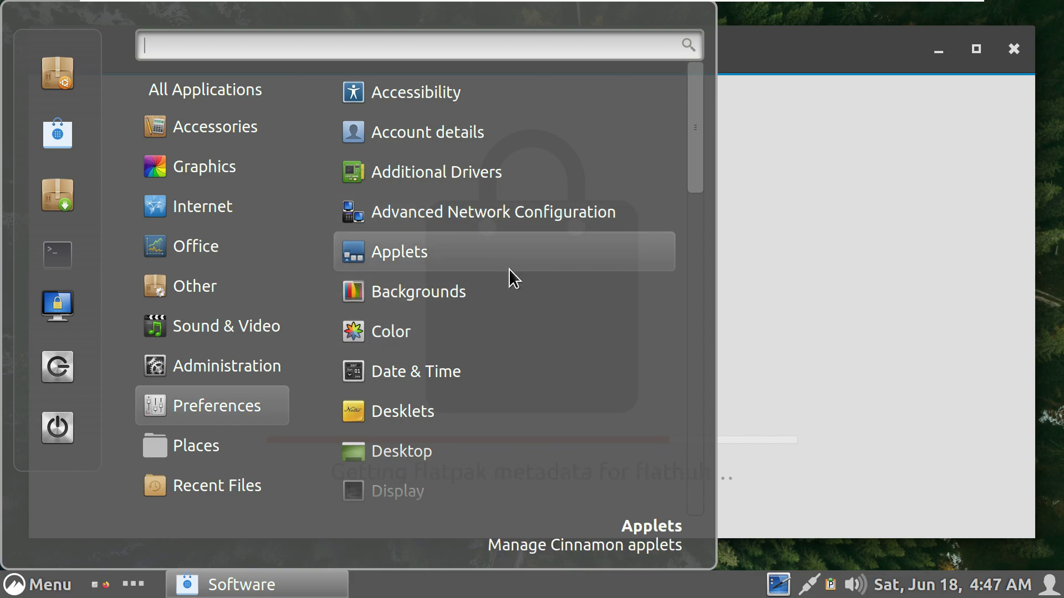
pyautogui.scroll(-5, 480, 410)
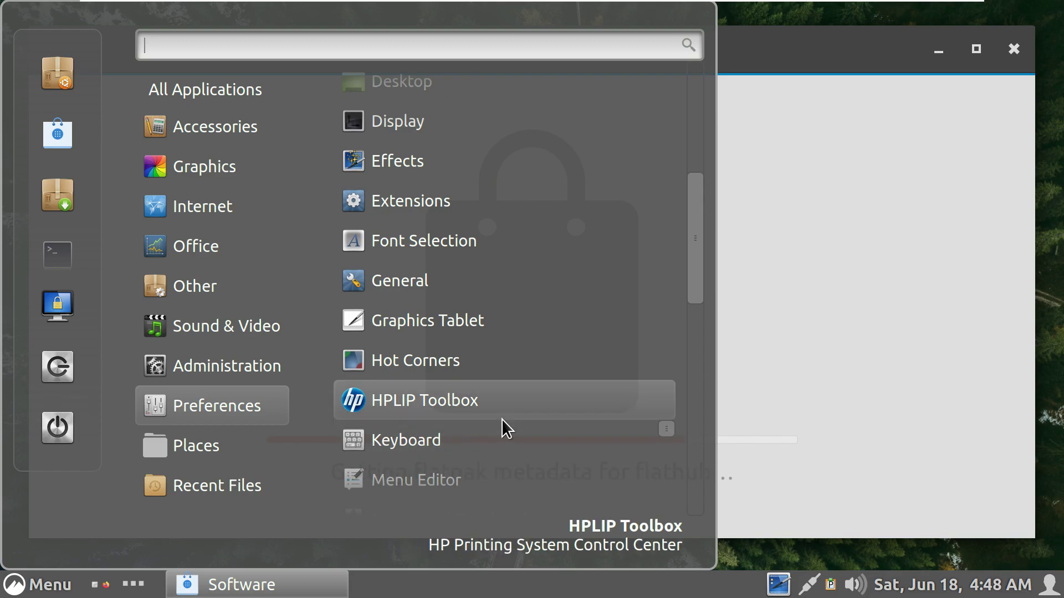
pyautogui.click(802, 221)
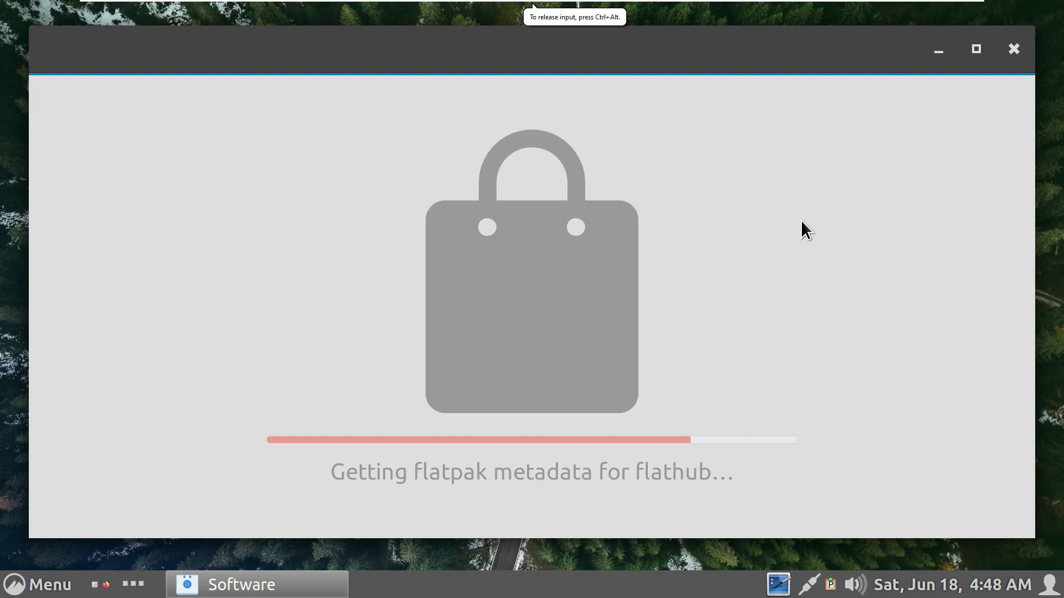
# - View the About information of the Parcellite clipboard manager and quit Parcellite
pyautogui.rightClick(829, 587)
pyautogui.click(856, 501)
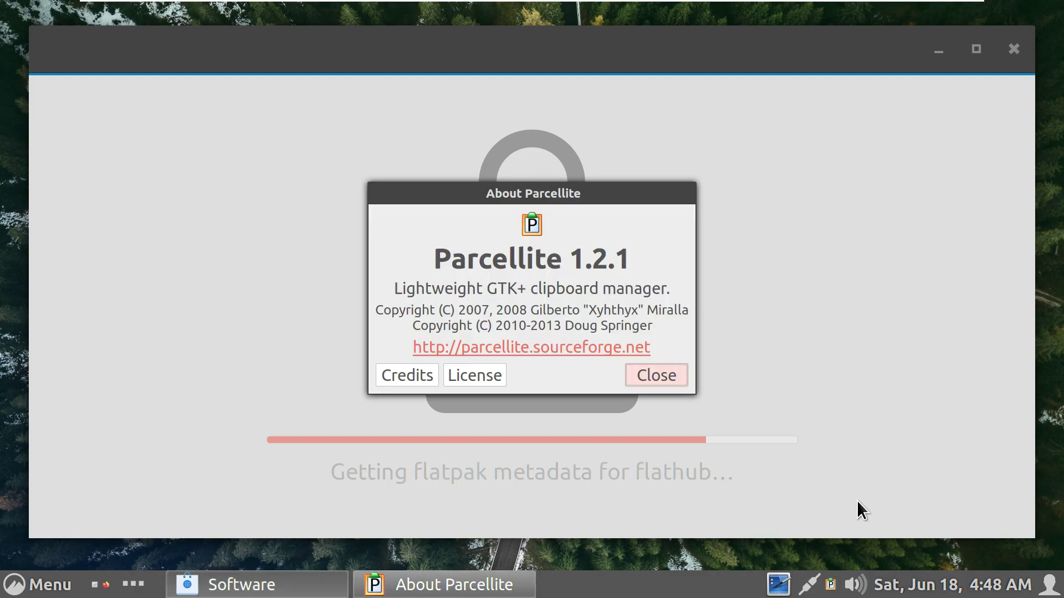
pyautogui.press('Escape')
pyautogui.rightClick(829, 585)
pyautogui.click(836, 563)
# - View the Network Connections window and close it
pyautogui.click(823, 577)
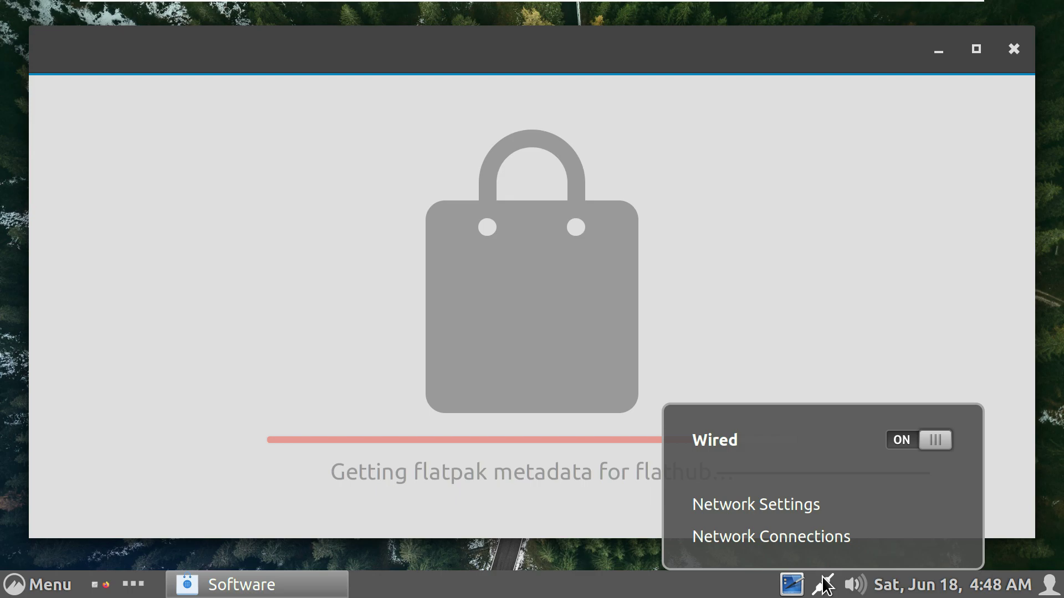
pyautogui.click(811, 547)
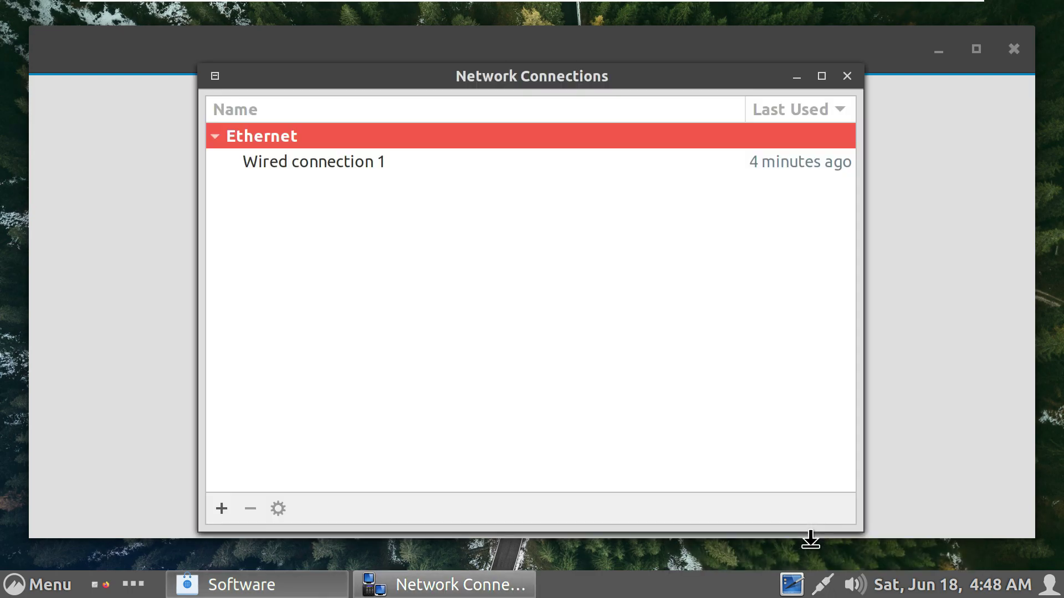
pyautogui.click(847, 78)
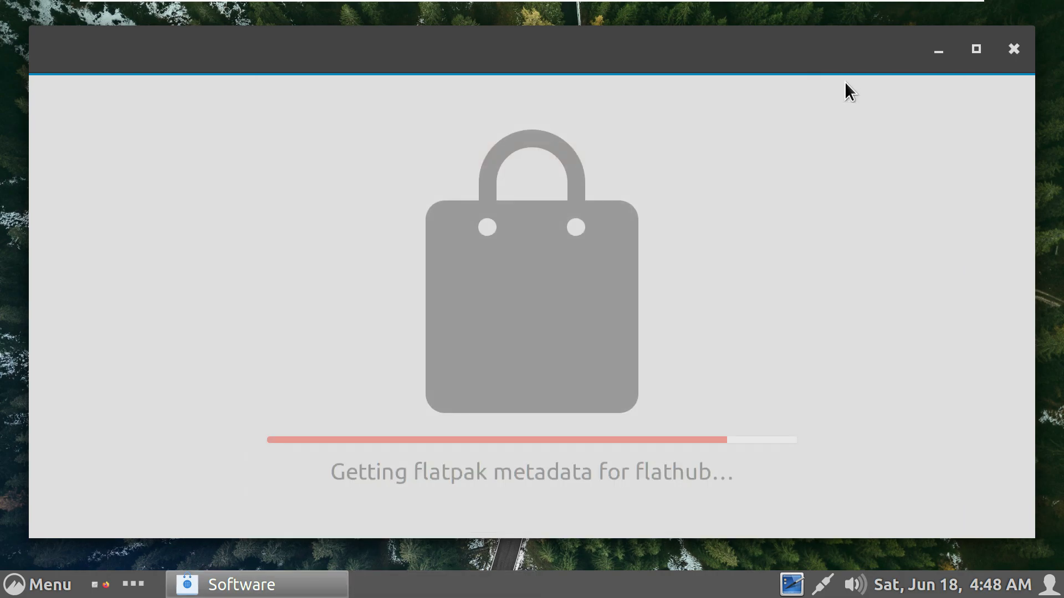
# - Review the System Info page in System Settings, highlighting the operating system and Cinnamon version, and close the window
pyautogui.click(1045, 587)
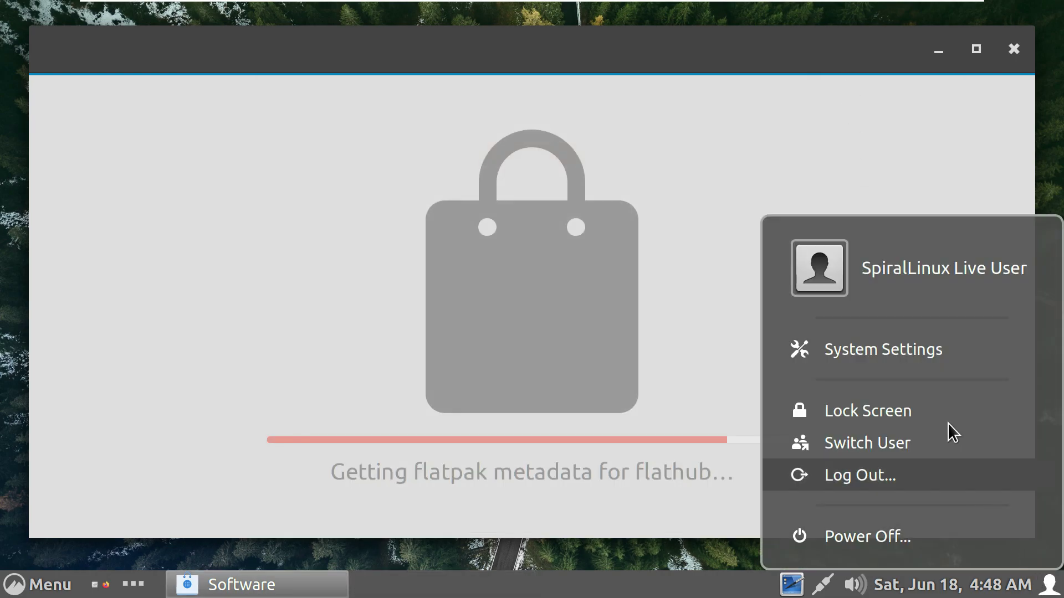
pyautogui.click(873, 357)
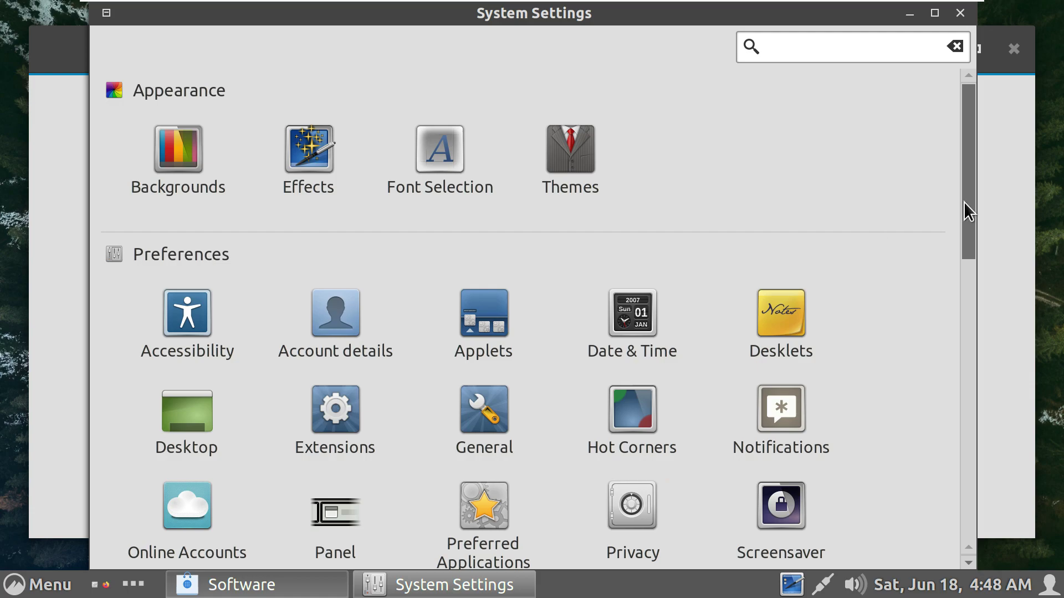
pyautogui.moveTo(964, 204); pyautogui.dragTo(975, 507)
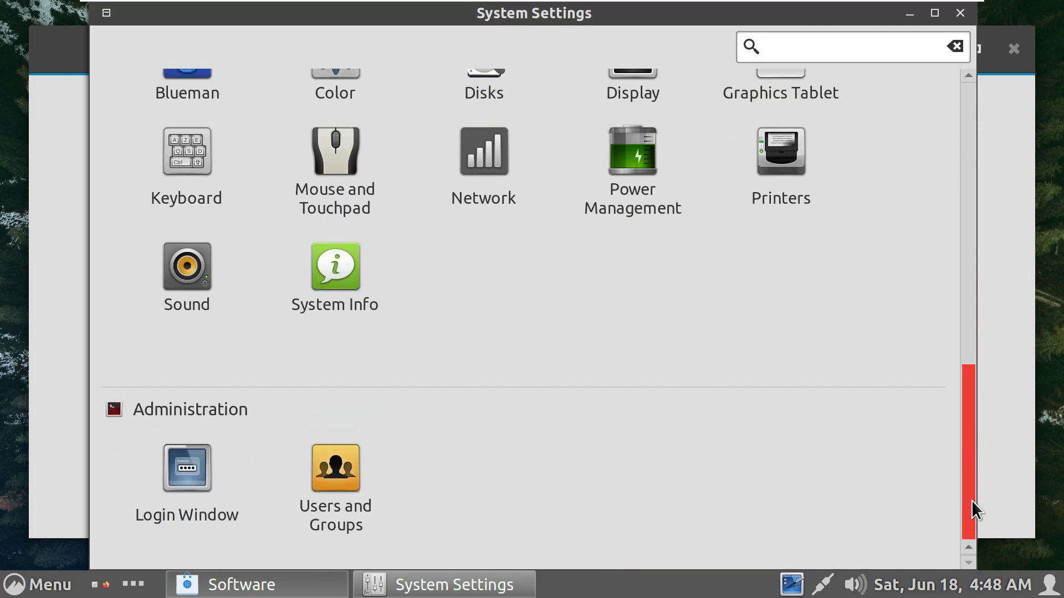
pyautogui.click(380, 284)
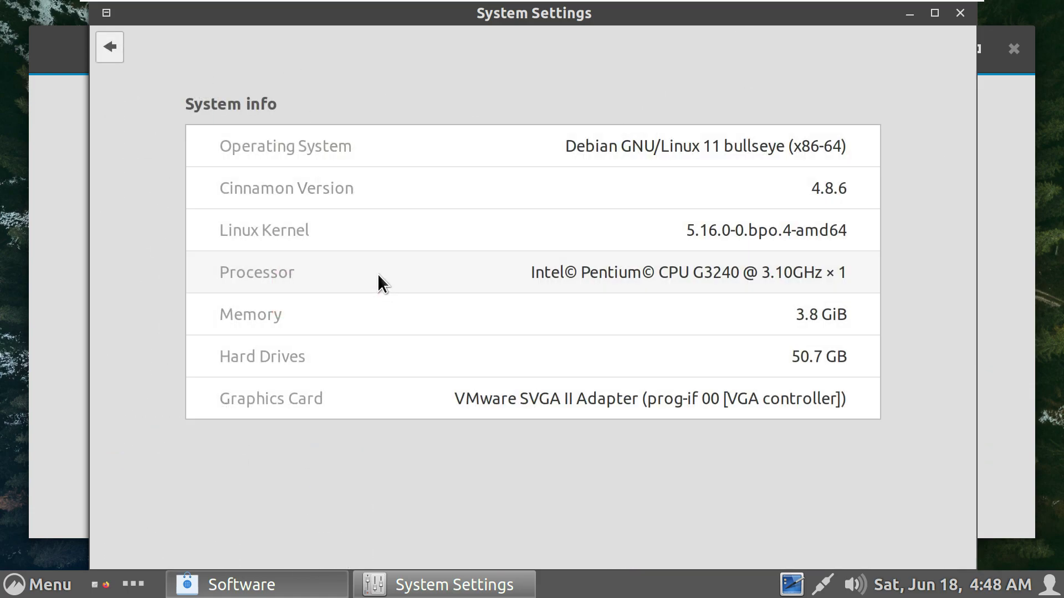
pyautogui.moveTo(851, 147); pyautogui.dragTo(576, 143)
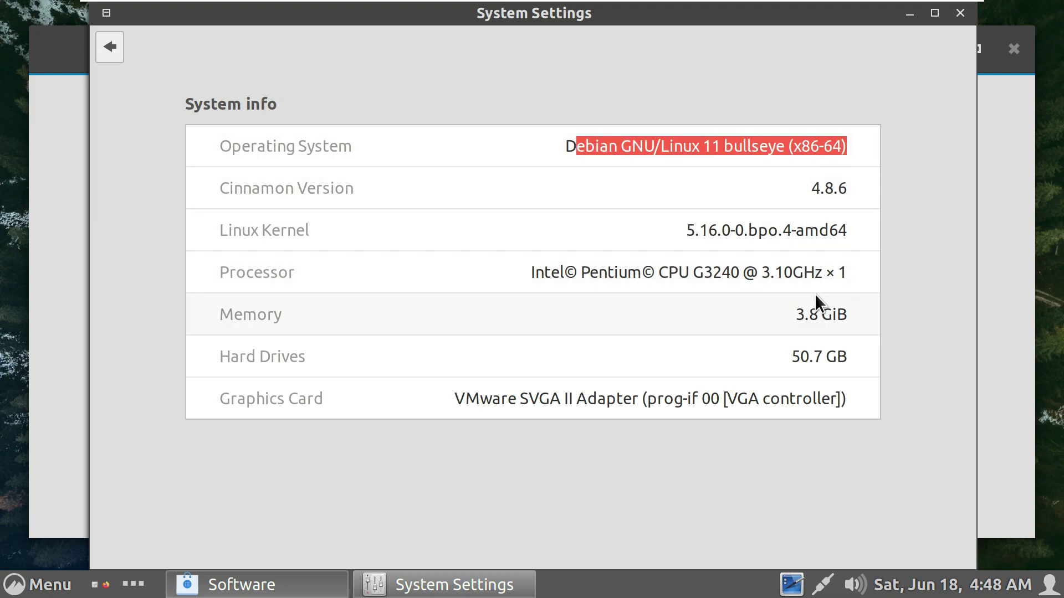
pyautogui.moveTo(848, 188); pyautogui.dragTo(727, 191)
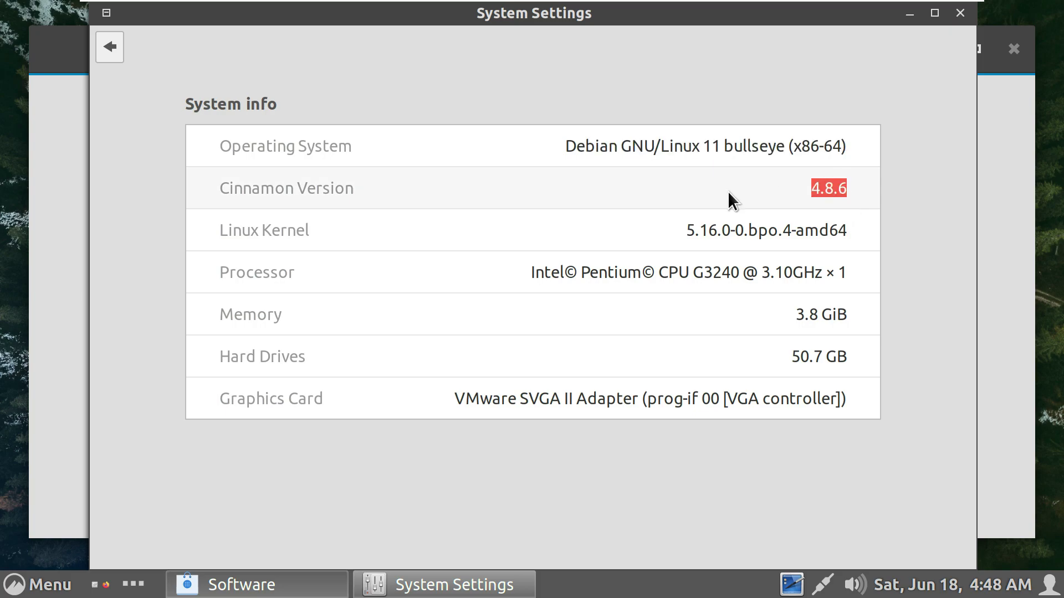
pyautogui.click(953, 18)
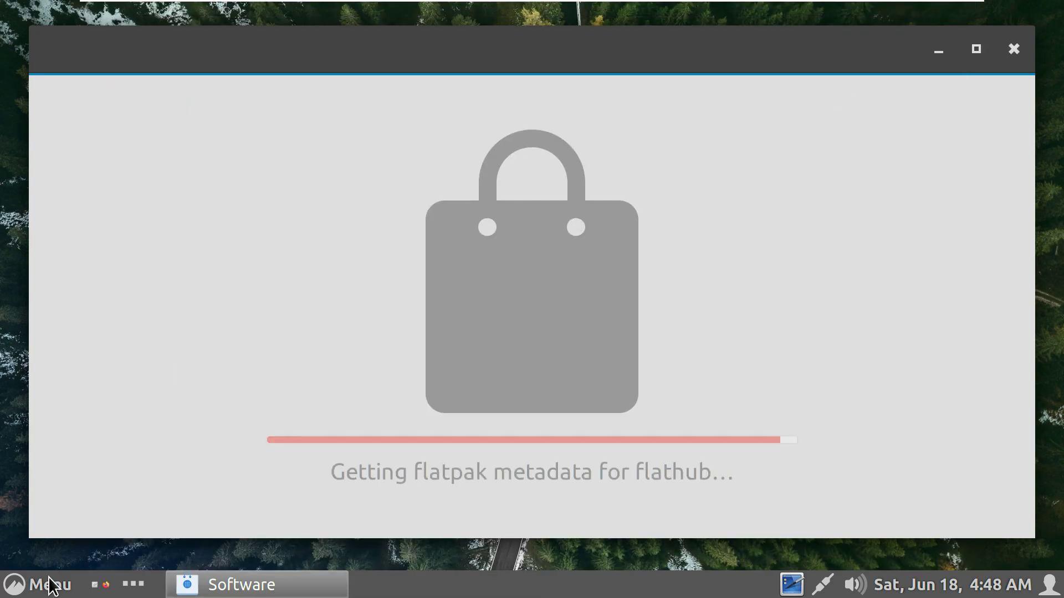
# - Check the desktop version in a terminal with cinnamon --version, and exit the terminal
pyautogui.click(13, 584)
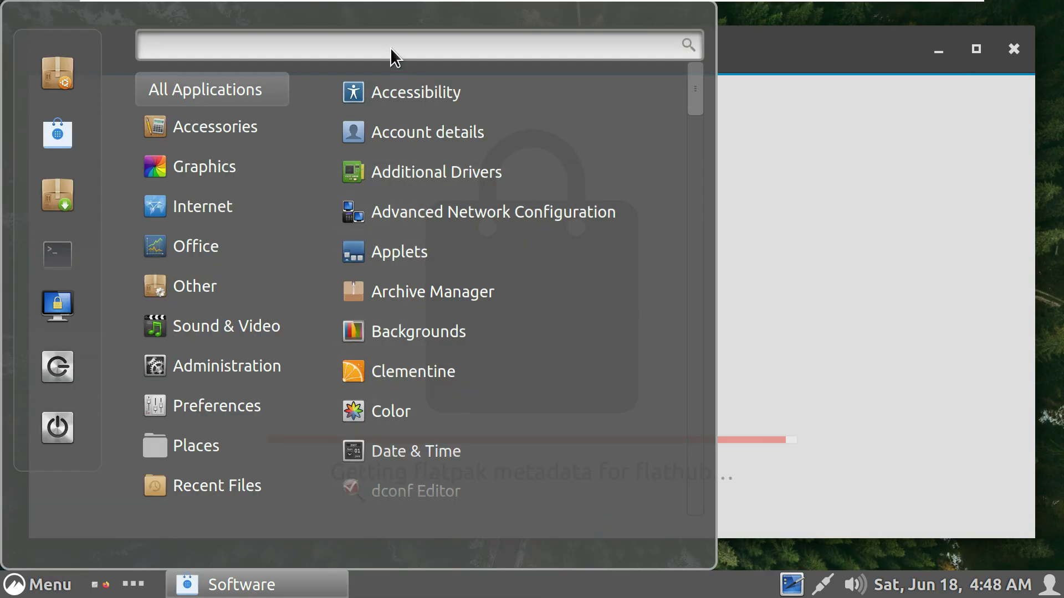
pyautogui.write('ter')
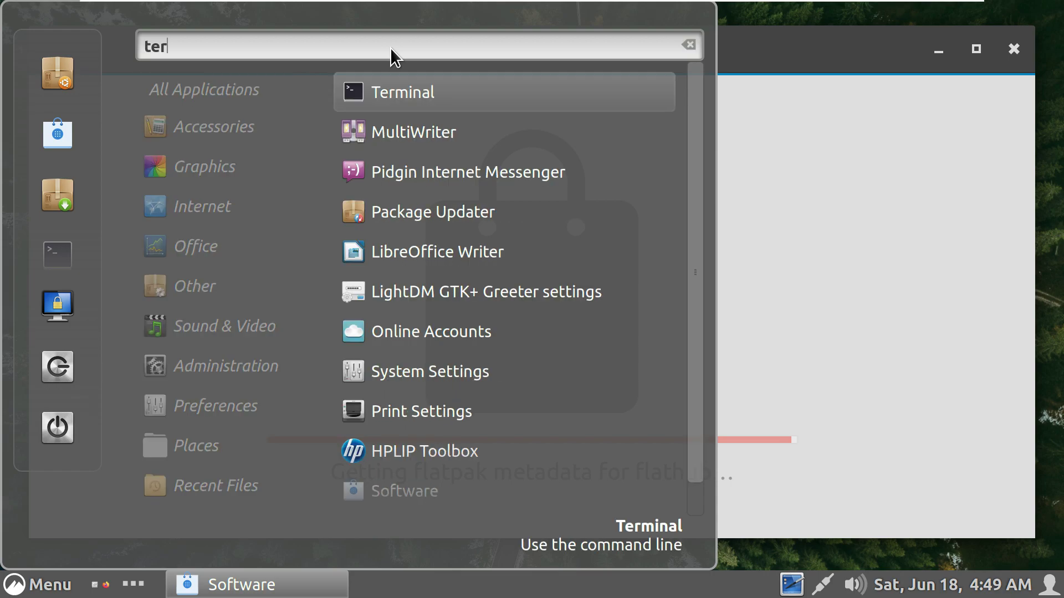
pyautogui.click(391, 78)
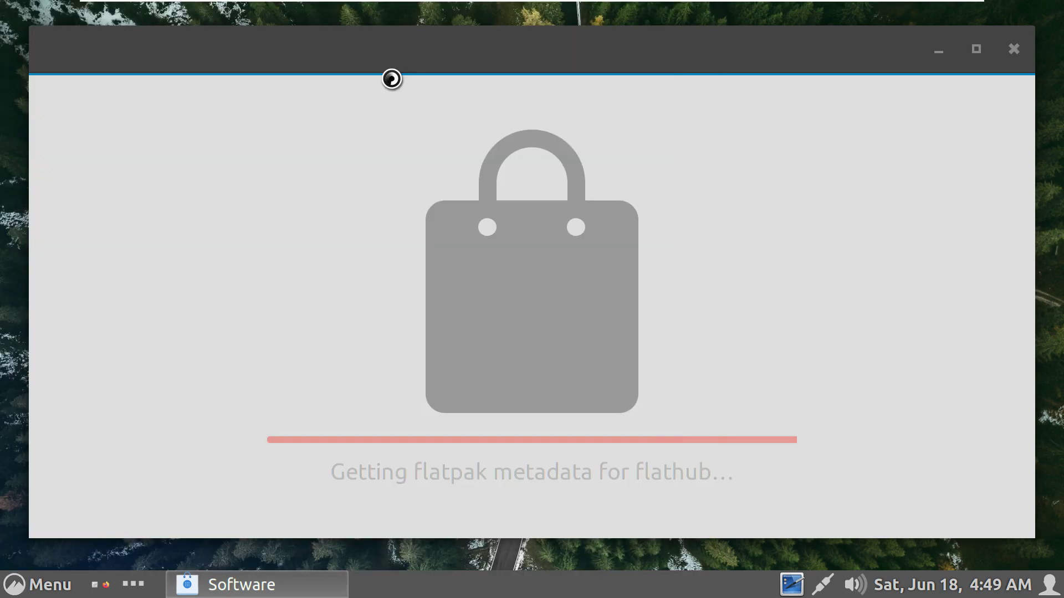
pyautogui.write('c')
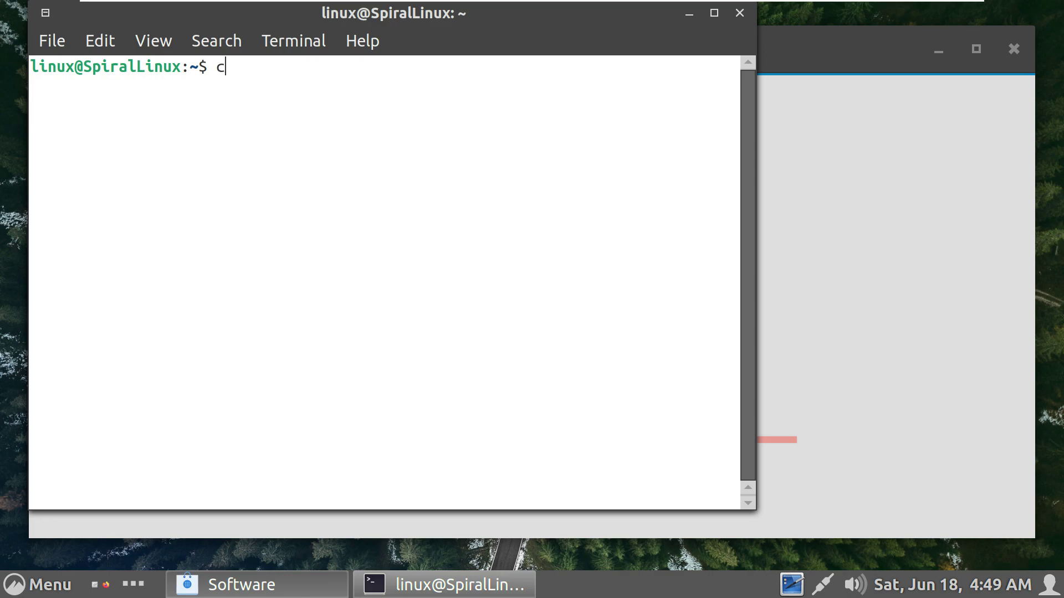
pyautogui.write('innamon --version')
pyautogui.press('Return')
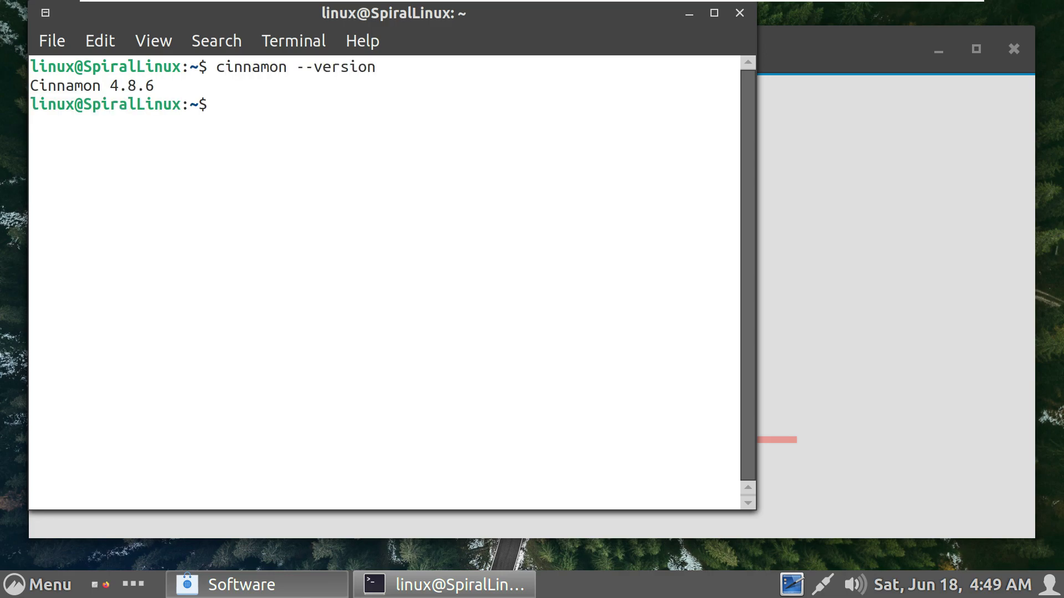
pyautogui.write('exit')
pyautogui.press('Return')
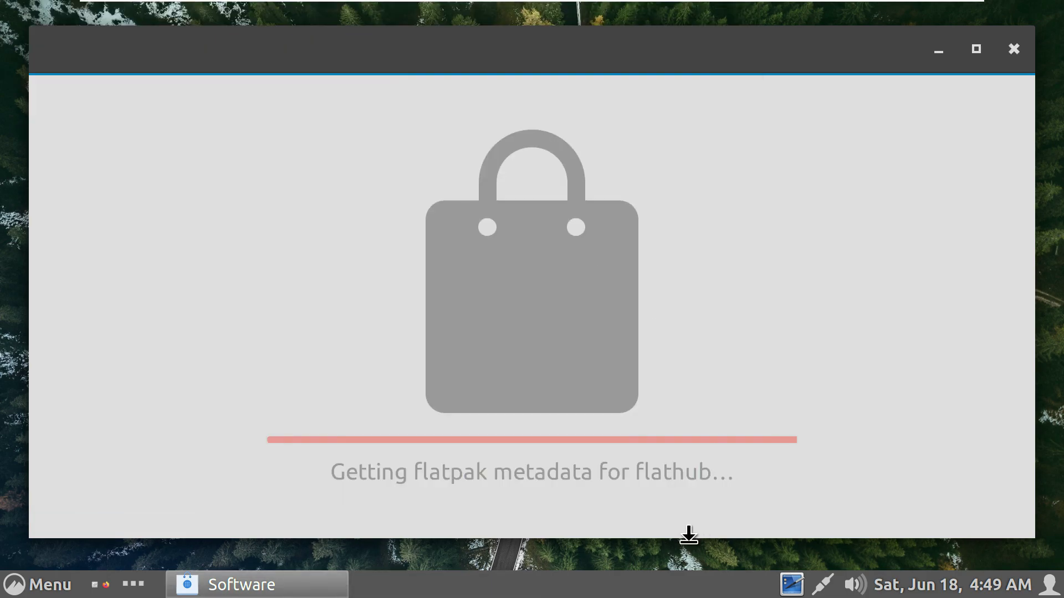
# - Shrink the Software window and move it aside to uncover more of the desktop
pyautogui.moveTo(1032, 539); pyautogui.dragTo(605, 391)
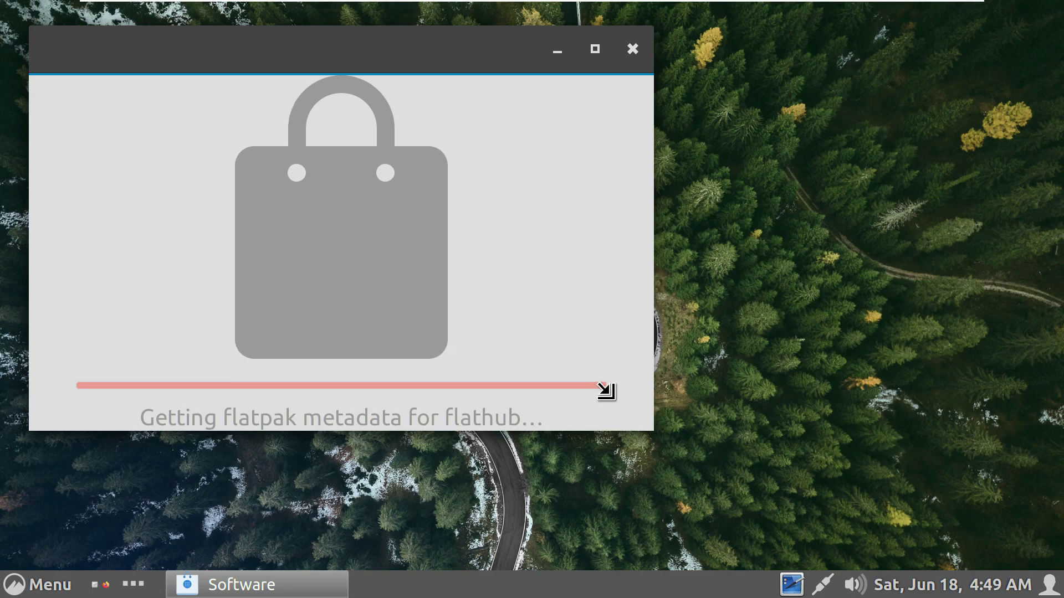
pyautogui.moveTo(463, 65); pyautogui.dragTo(803, 78)
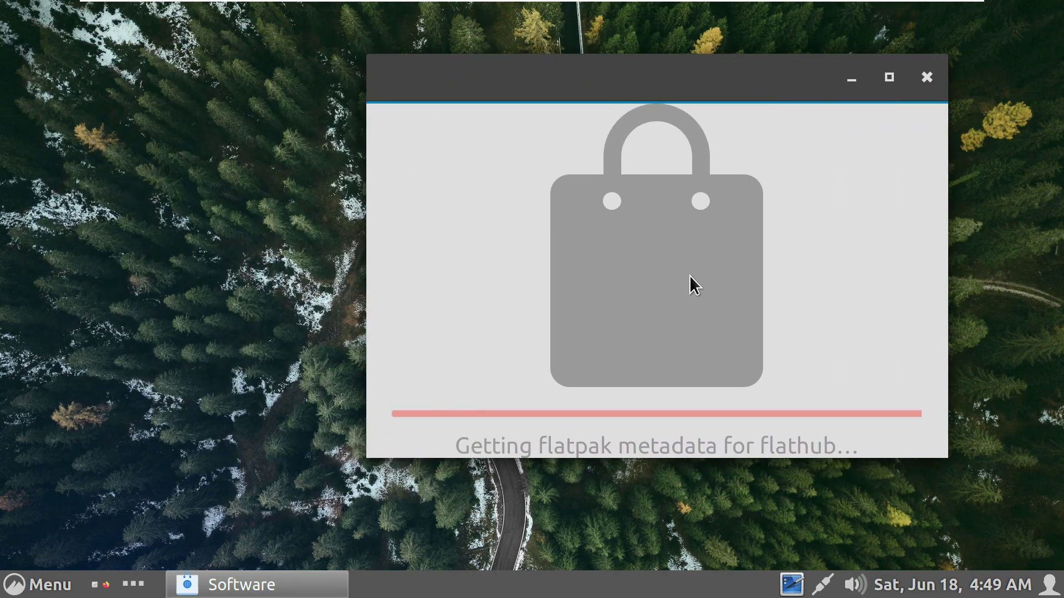
pyautogui.click(36, 585)
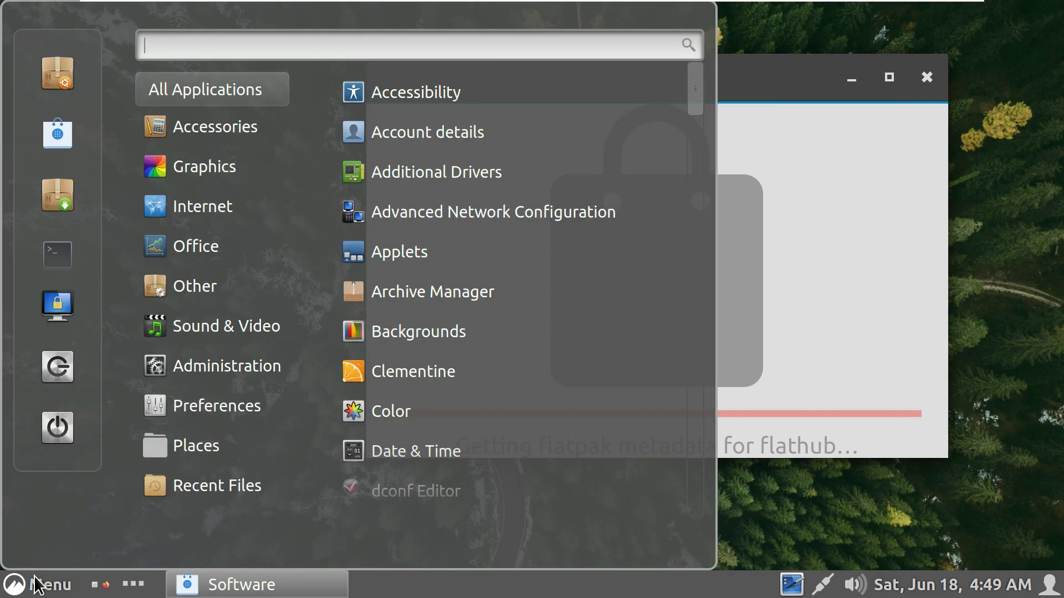
pyautogui.click(33, 583)
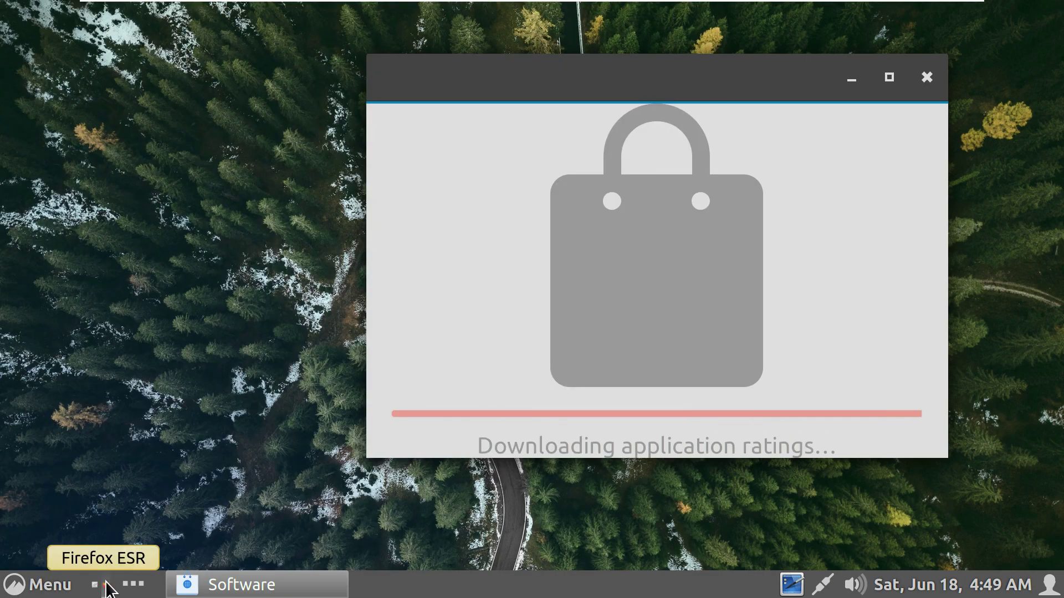
# - Maximize the Software window and launch Firefox ESR
pyautogui.click(889, 77)
pyautogui.click(104, 583)
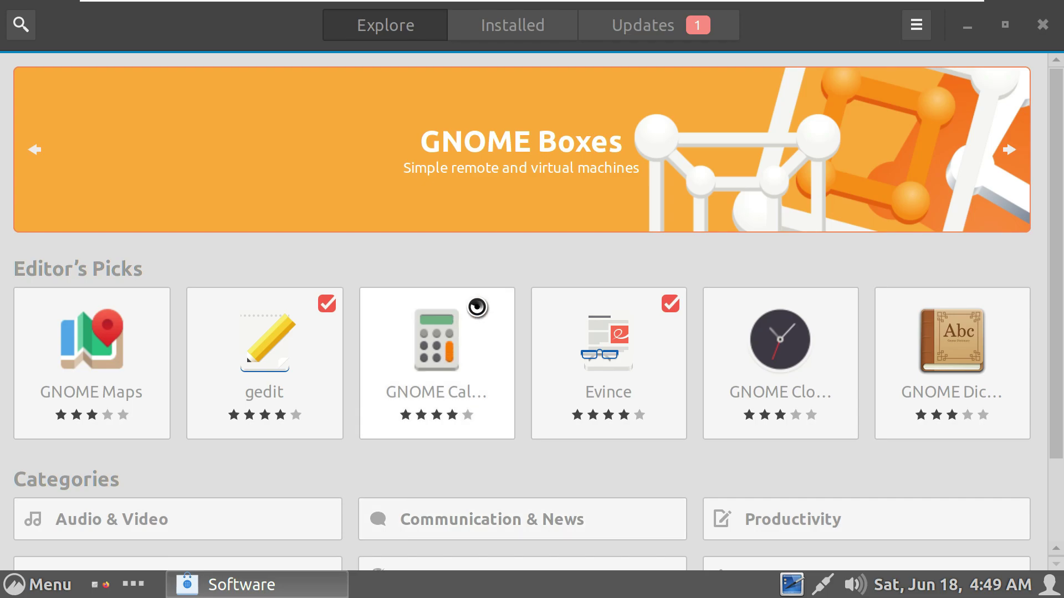
# - Look over the Explore page of Software and open its Installed applications page
pyautogui.scroll(-3, 476, 344)
pyautogui.scroll(3, 478, 307)
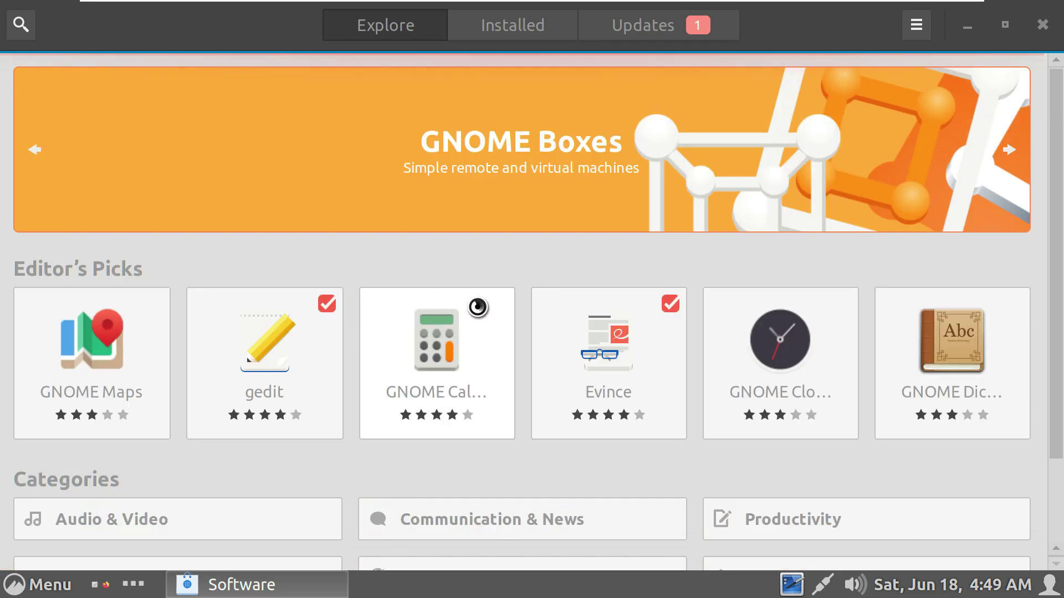
pyautogui.click(501, 26)
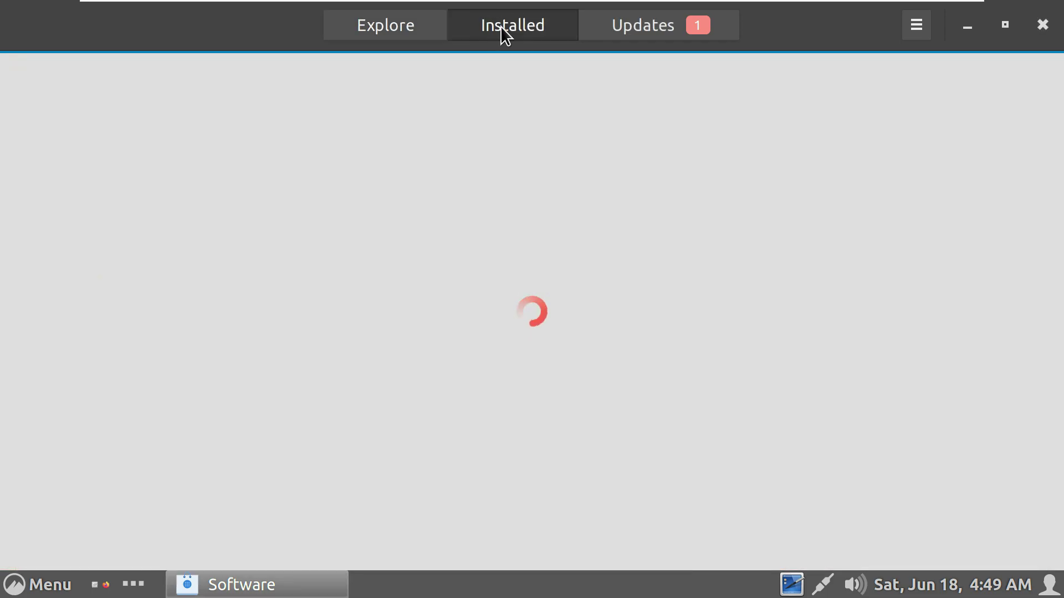
pyautogui.click(916, 27)
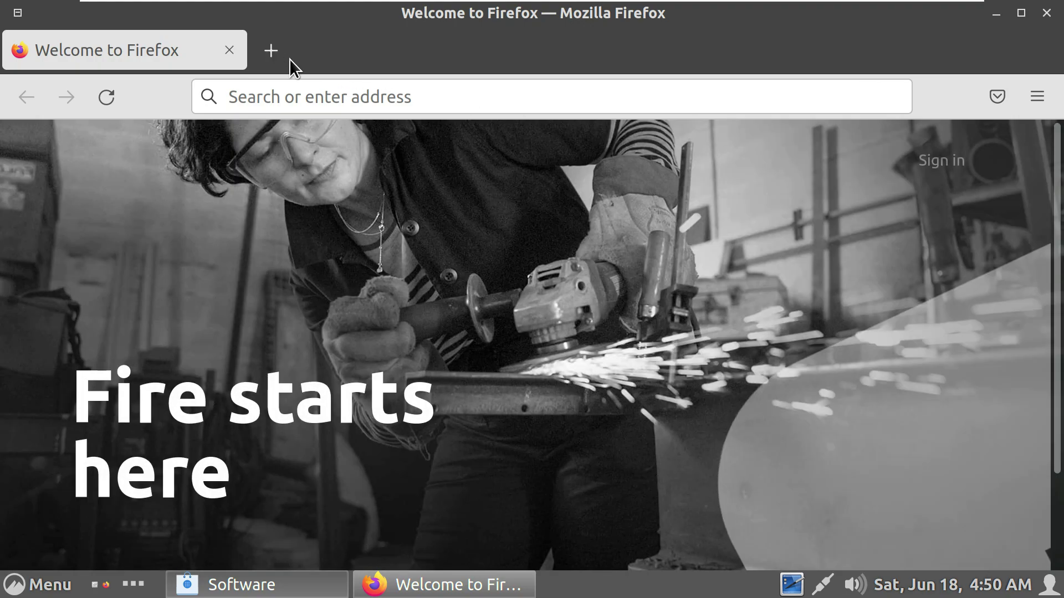
# - Check the Firefox version in the About Firefox window, closing the Firefox Privacy Notice tab and the About window
pyautogui.click(1026, 92)
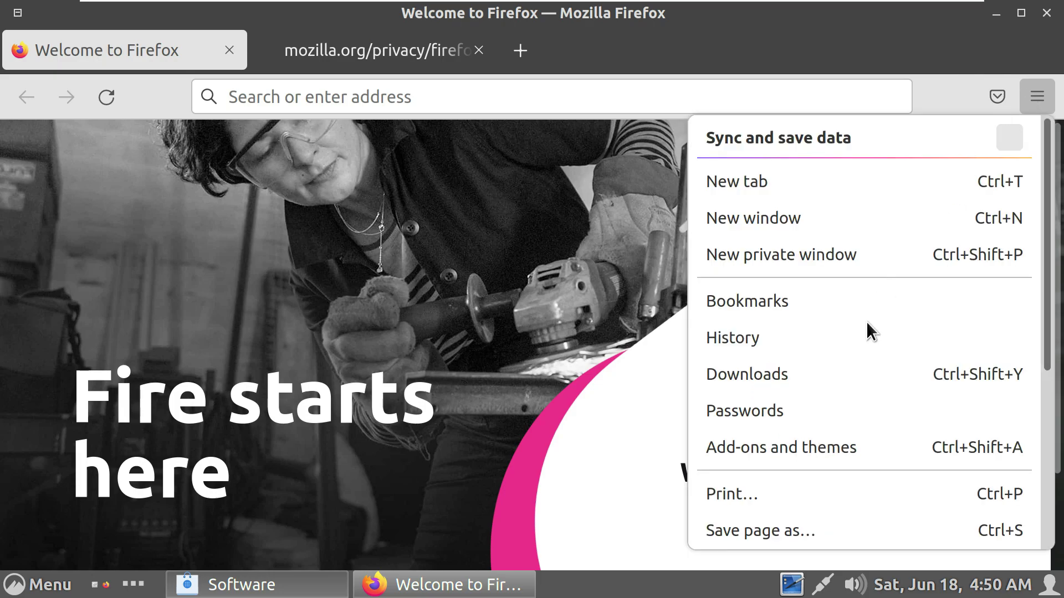
pyautogui.scroll(-5, 784, 480)
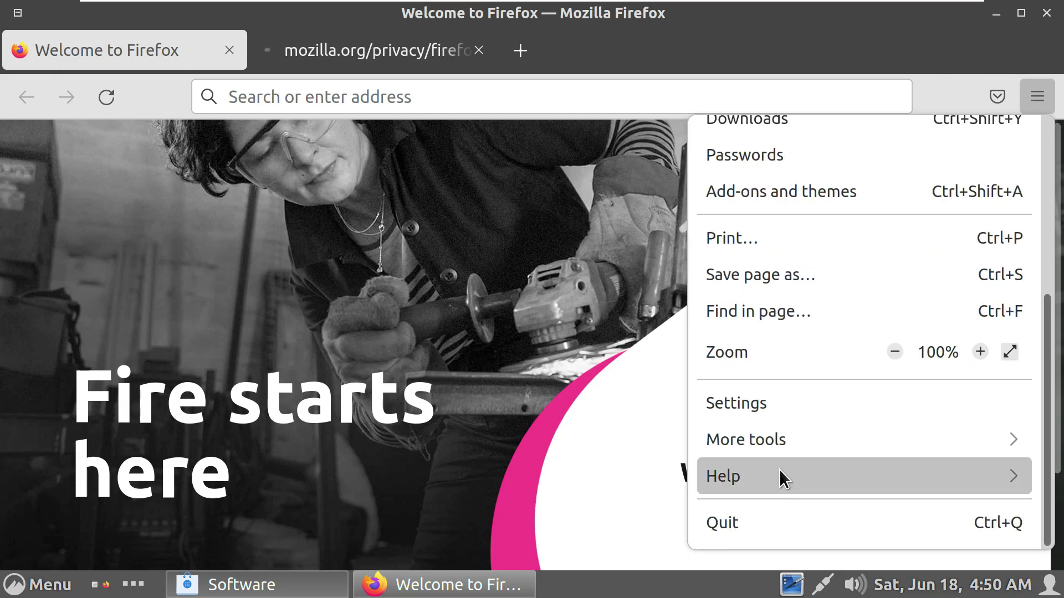
pyautogui.click(780, 459)
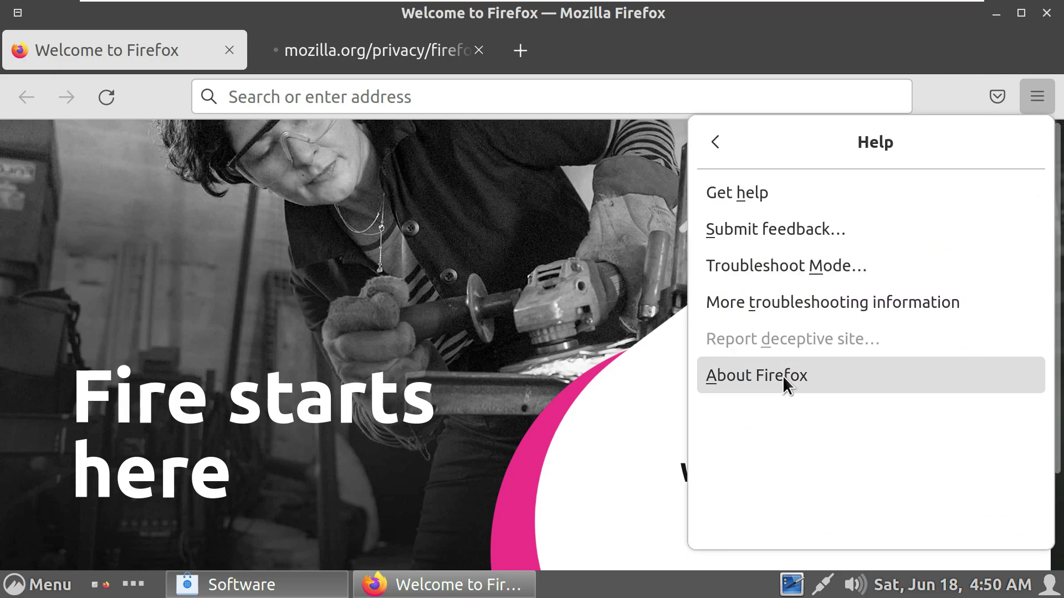
pyautogui.click(783, 375)
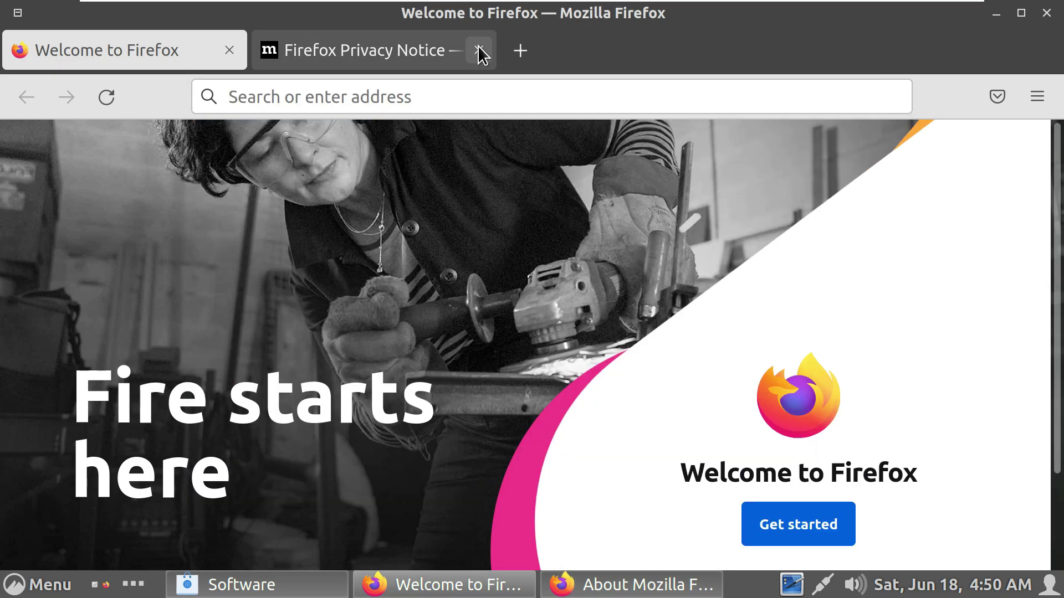
pyautogui.click(479, 51)
pyautogui.click(635, 582)
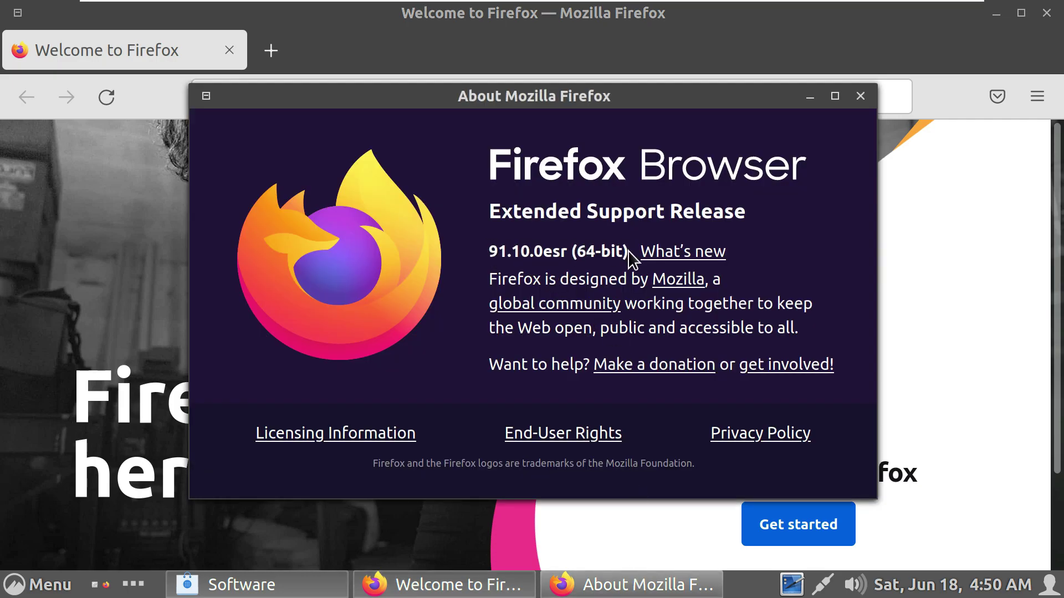
pyautogui.tripleClick(546, 249)
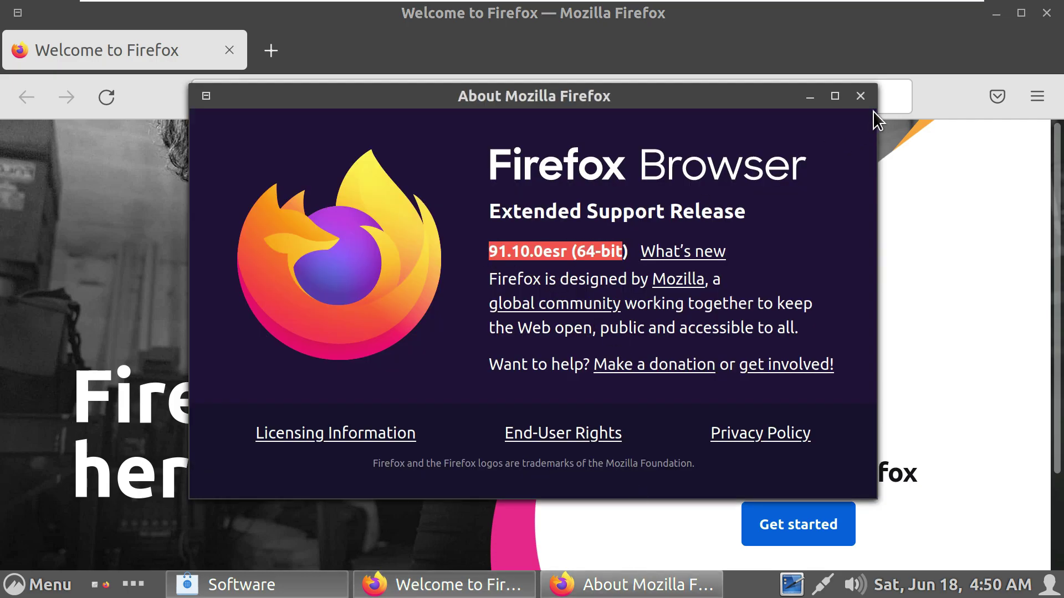
pyautogui.click(861, 96)
# - Search Google for spirallinux and open the SpiralLinux website at spirallinux.github.io
pyautogui.click(778, 103)
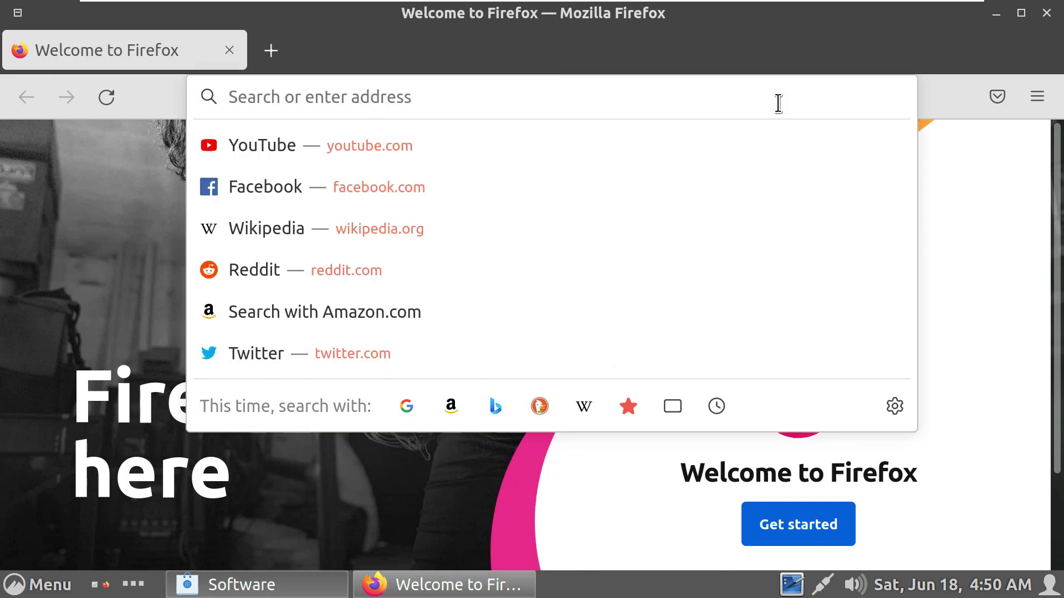
pyautogui.write('sirallinux')
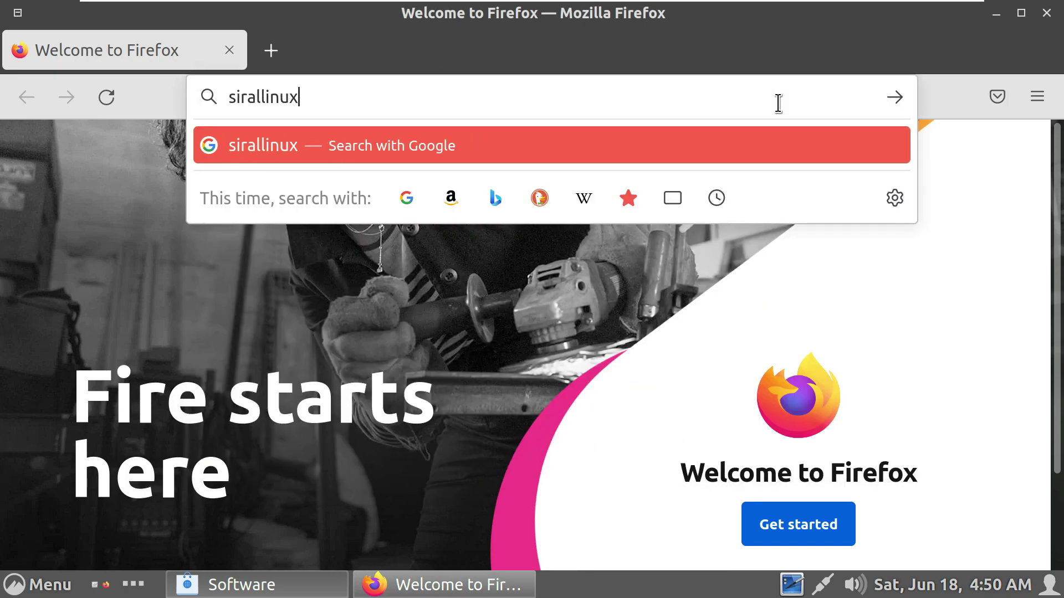
pyautogui.press('Return')
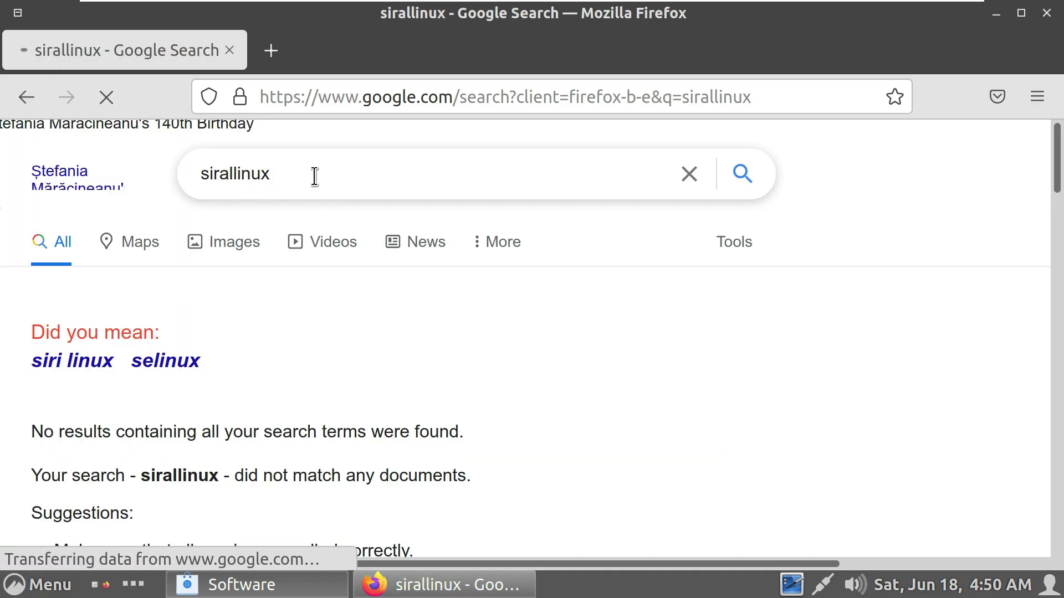
pyautogui.write('p')
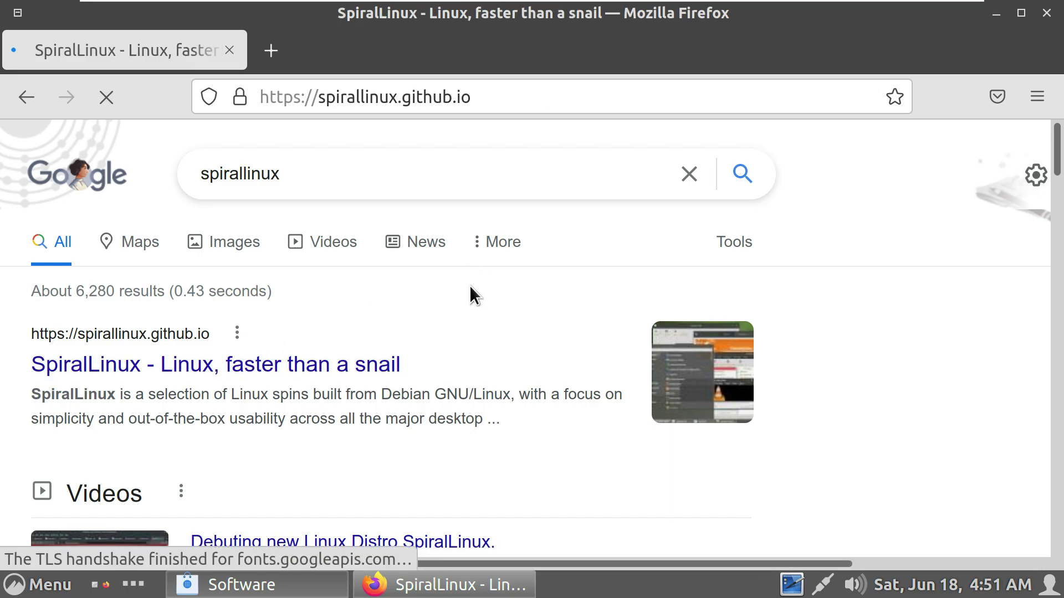
# - Look over the SpiralLinux home page, examining the edition screenshots, the features list and the download section
pyautogui.scroll(-5, 470, 285)
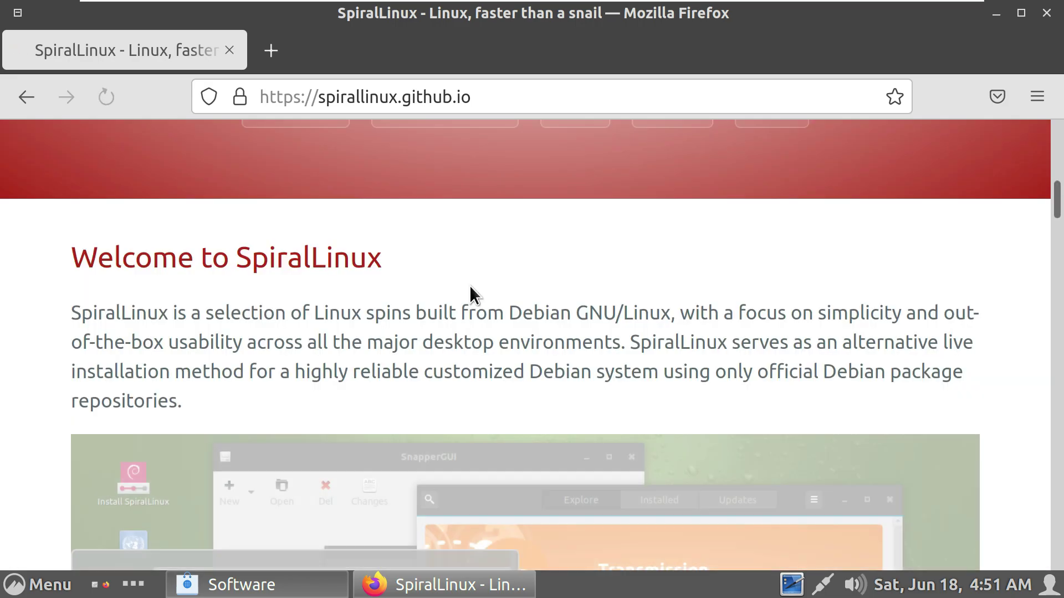
pyautogui.scroll(-10, 470, 285)
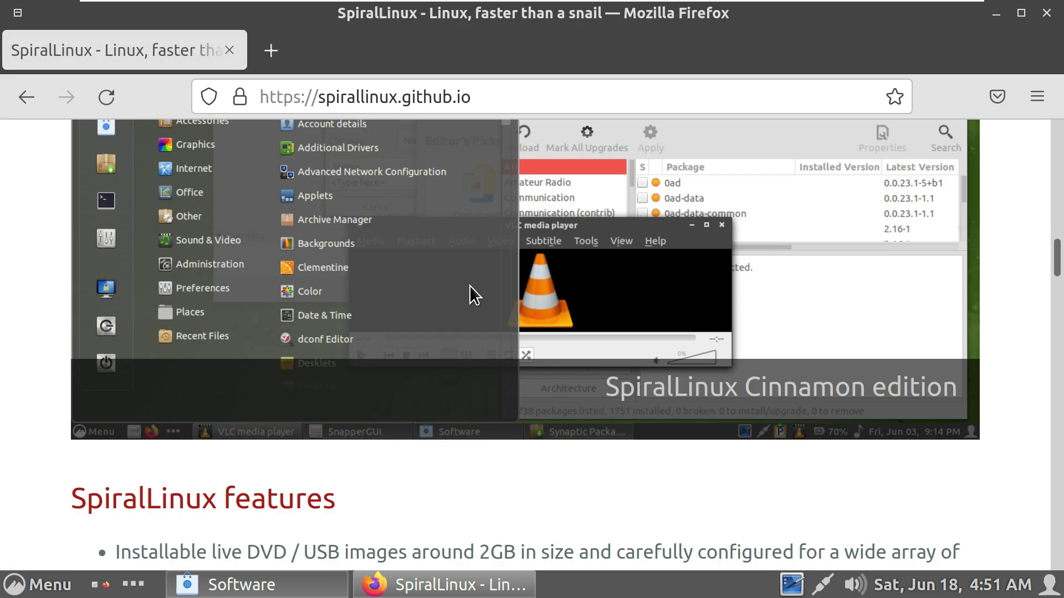
pyautogui.scroll(-12, 470, 285)
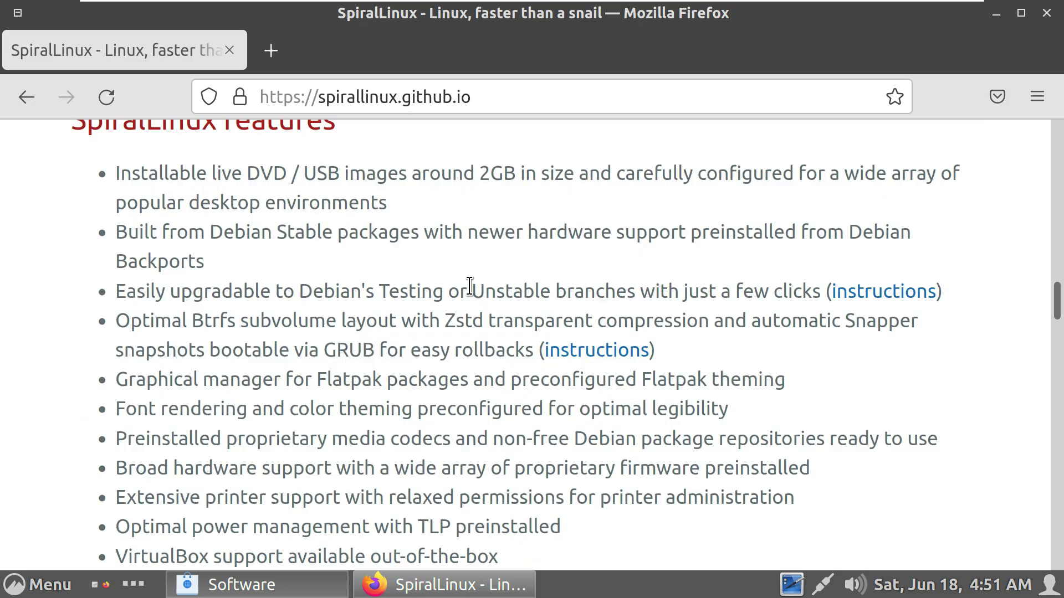
pyautogui.scroll(11, 470, 286)
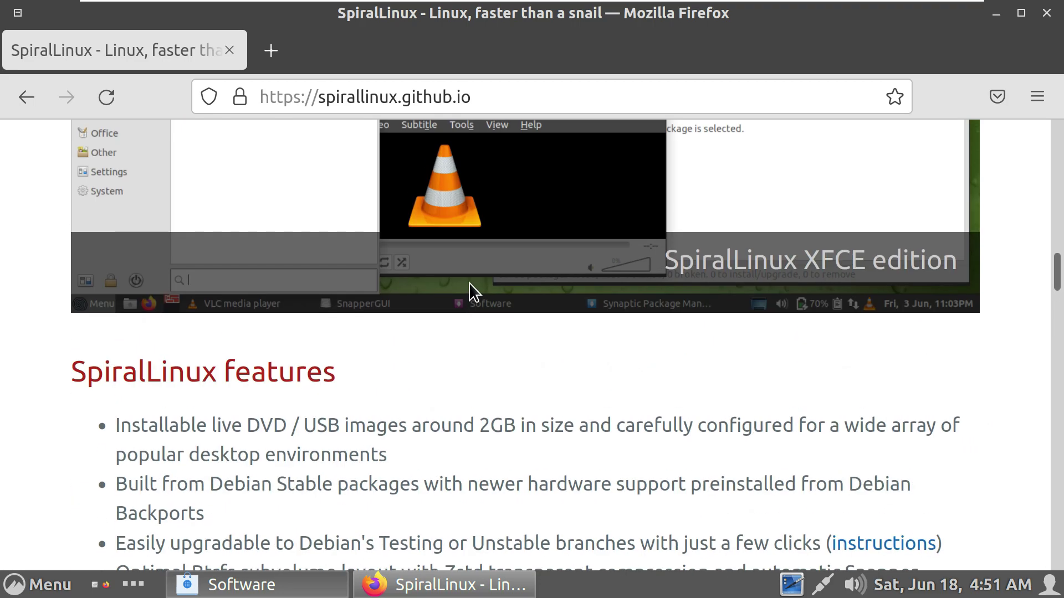
pyautogui.scroll(-2, 480, 324)
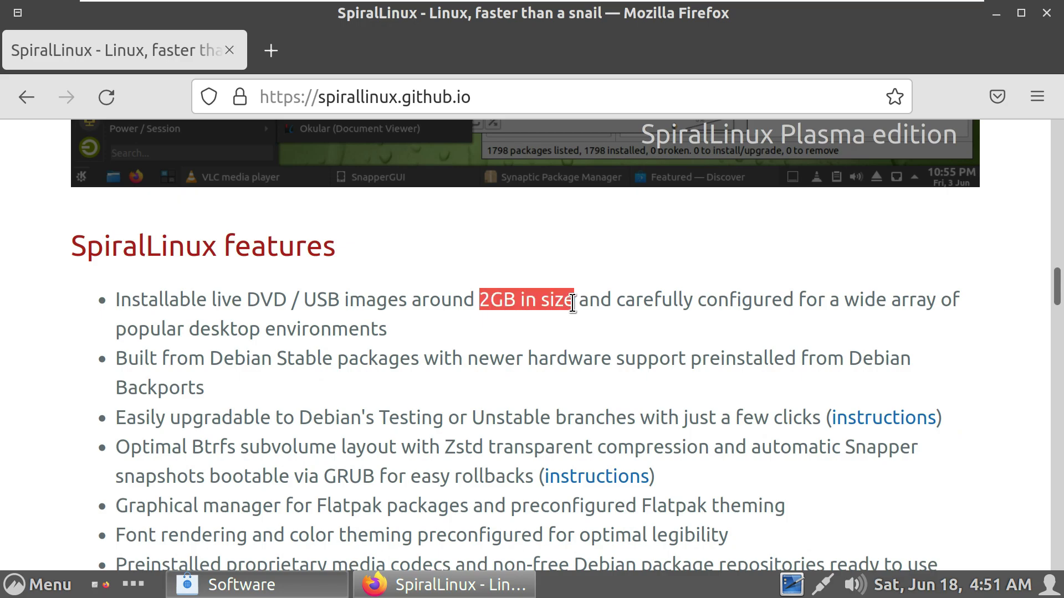
pyautogui.scroll(-10, 573, 287)
pyautogui.scroll(-12, 573, 286)
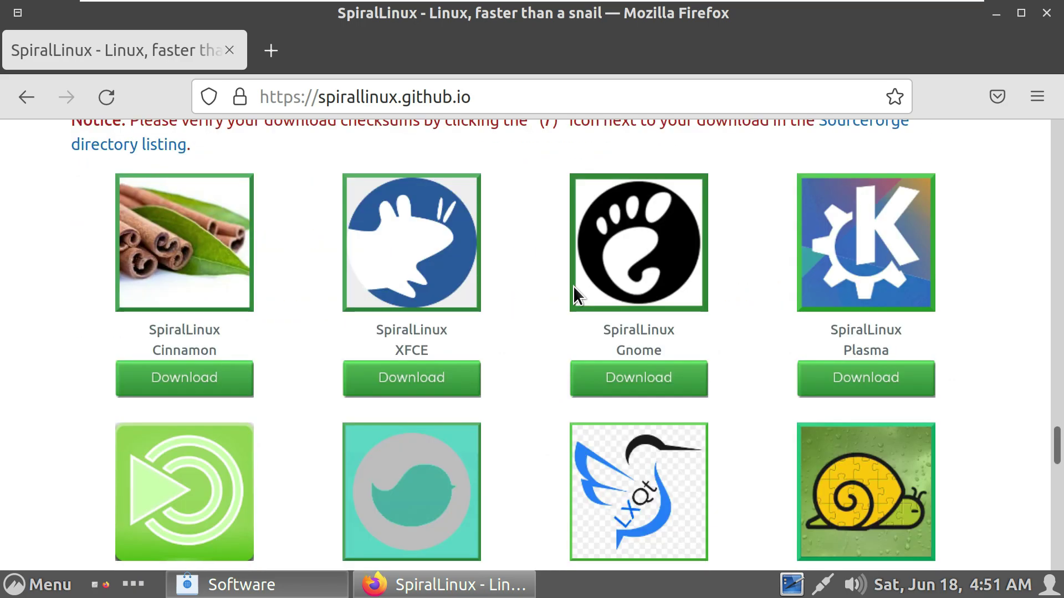
pyautogui.scroll(-2, 573, 286)
pyautogui.scroll(2, 573, 286)
# - Start downloading the SpiralLinux Cinnamon ISO from SourceForge with the Save File option, and cancel the download
pyautogui.click(197, 379)
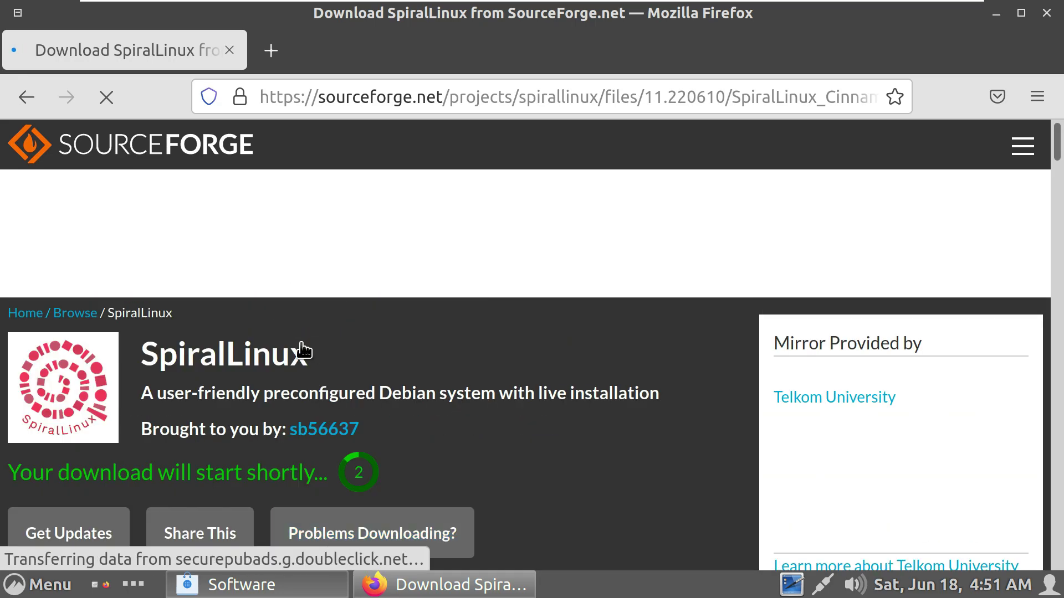
pyautogui.scroll(-2, 304, 350)
pyautogui.moveTo(359, 465); pyautogui.dragTo(6, 463)
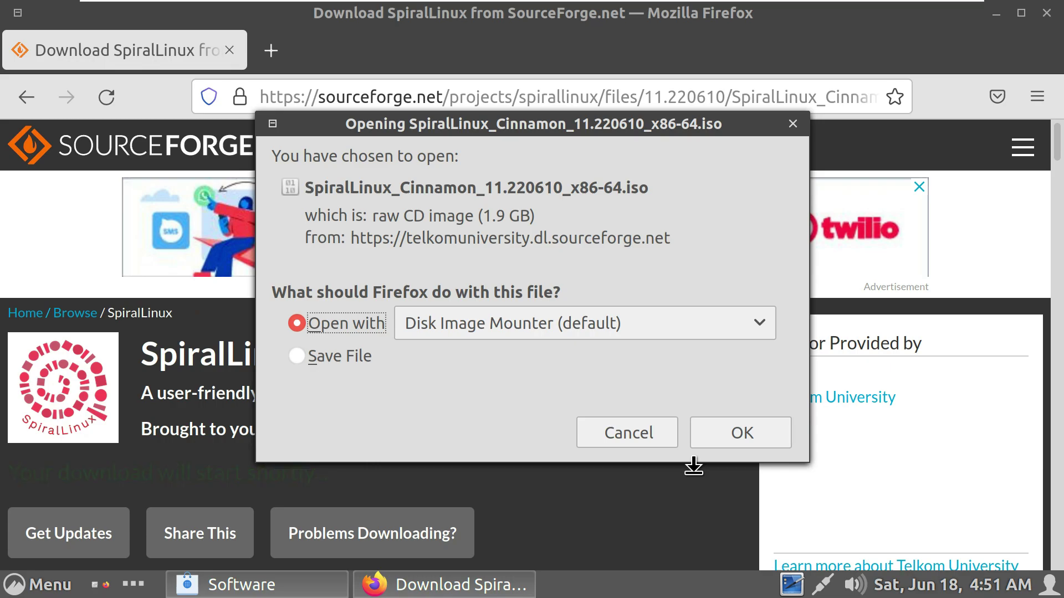
pyautogui.click(306, 355)
pyautogui.moveTo(557, 215); pyautogui.dragTo(331, 215)
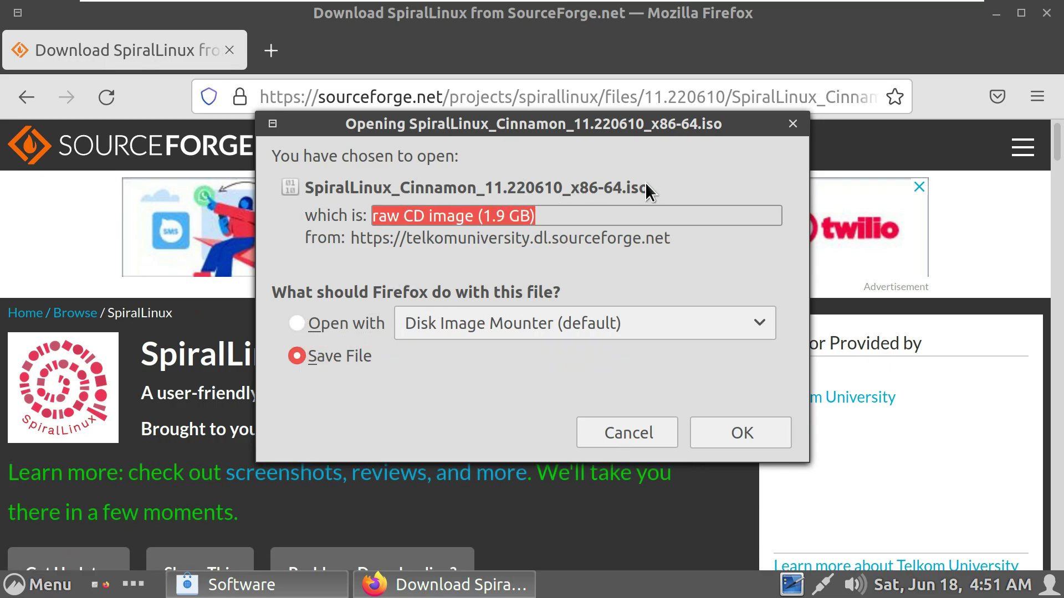
pyautogui.click(715, 430)
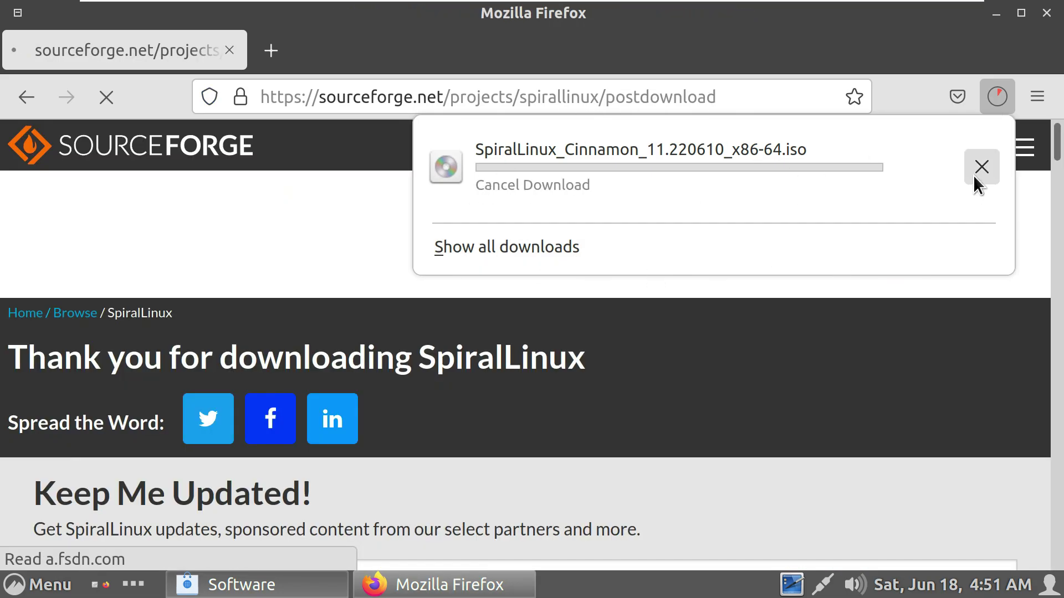
pyautogui.click(973, 172)
# - Replace the SourceForge tab with a new one, go to youtube.com/9to5linux and highlight the channel name
pyautogui.click(272, 51)
pyautogui.click(229, 50)
pyautogui.click(272, 96)
pyautogui.write('yo')
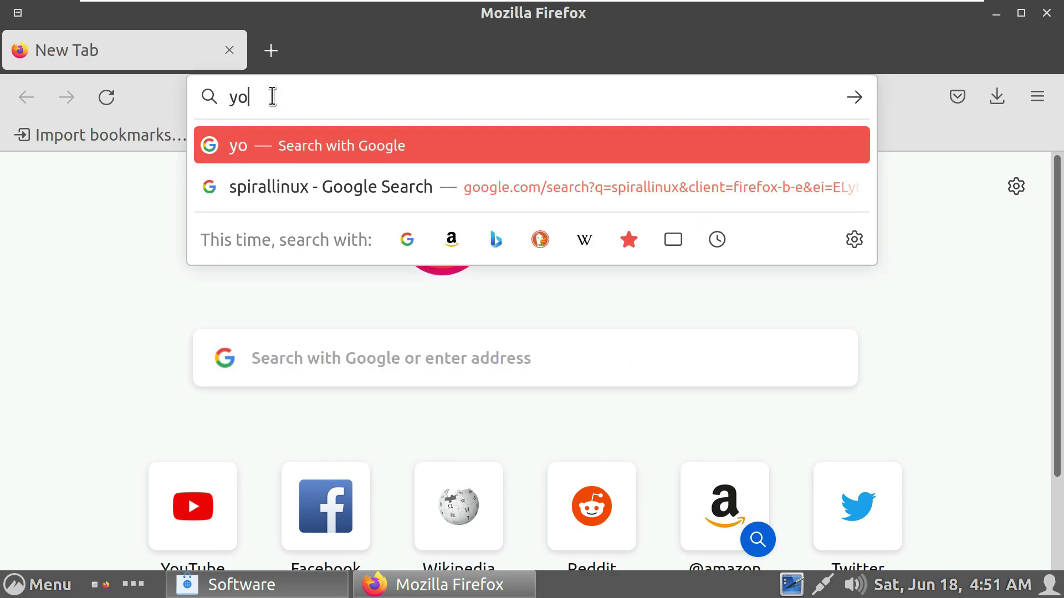
pyautogui.write('utube.com/9to5linux')
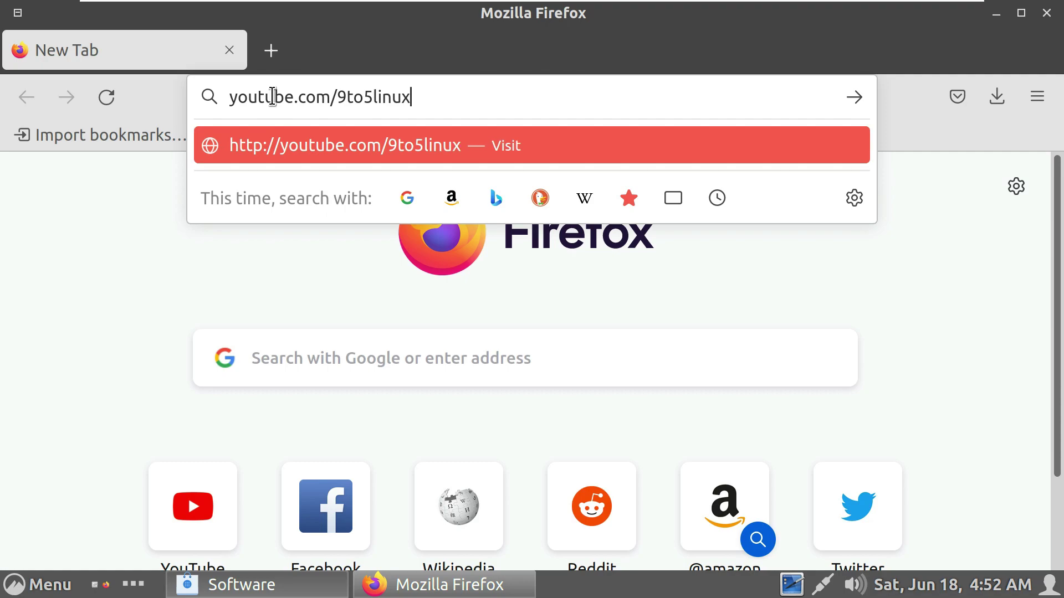
pyautogui.press('Return')
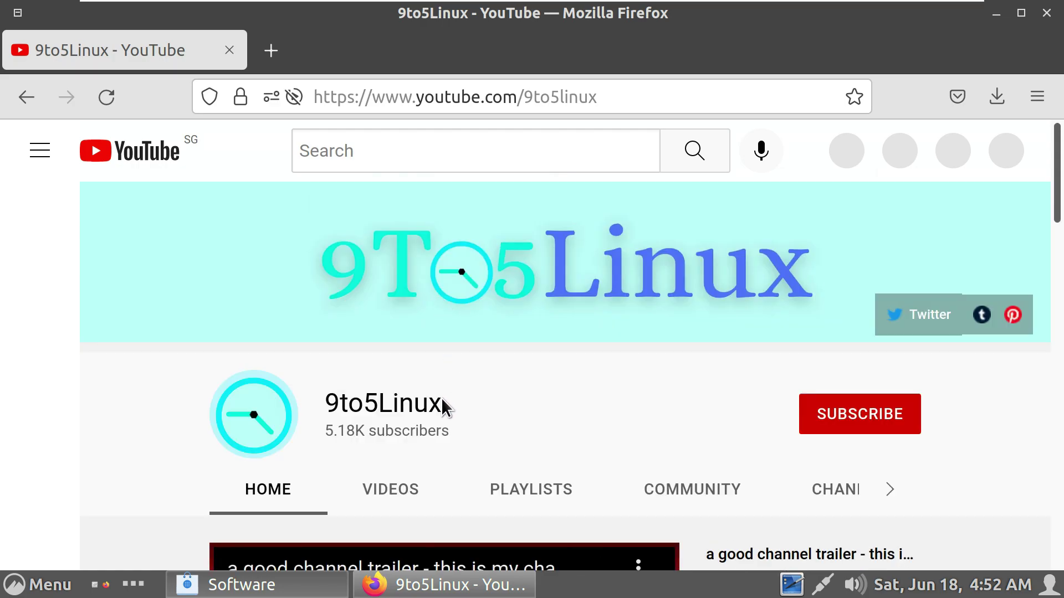
pyautogui.moveTo(441, 402); pyautogui.dragTo(335, 400)
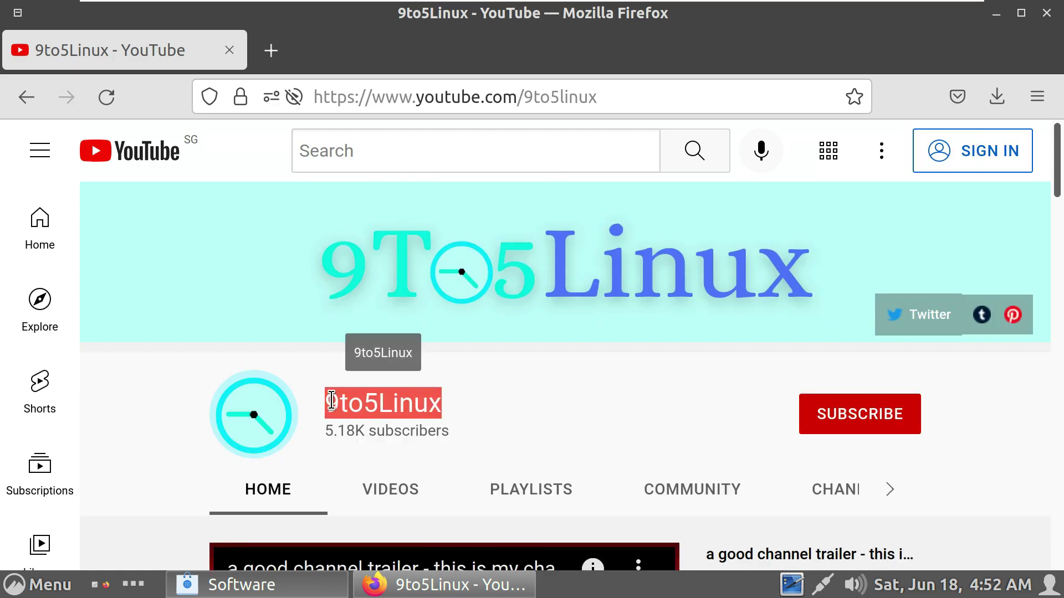